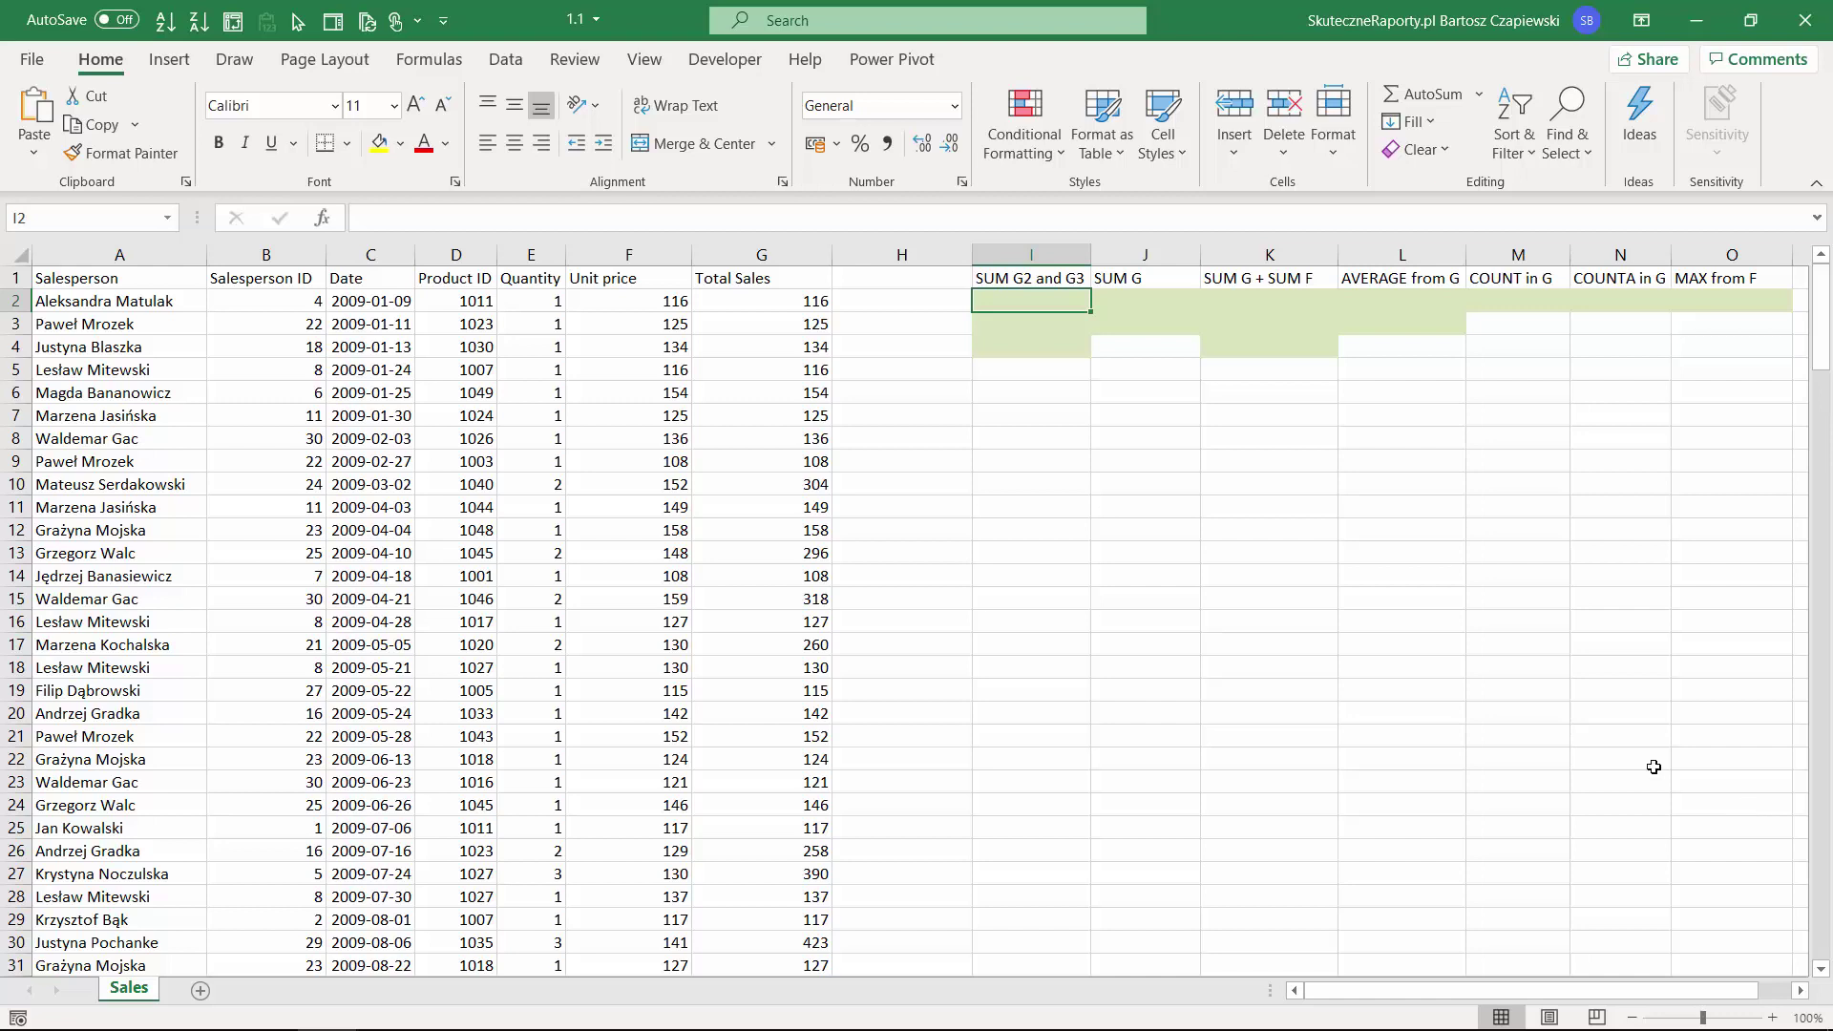
Select G2, G4 and G7 together to read sum 375 and average 125 in the status bar.
click(779, 301)
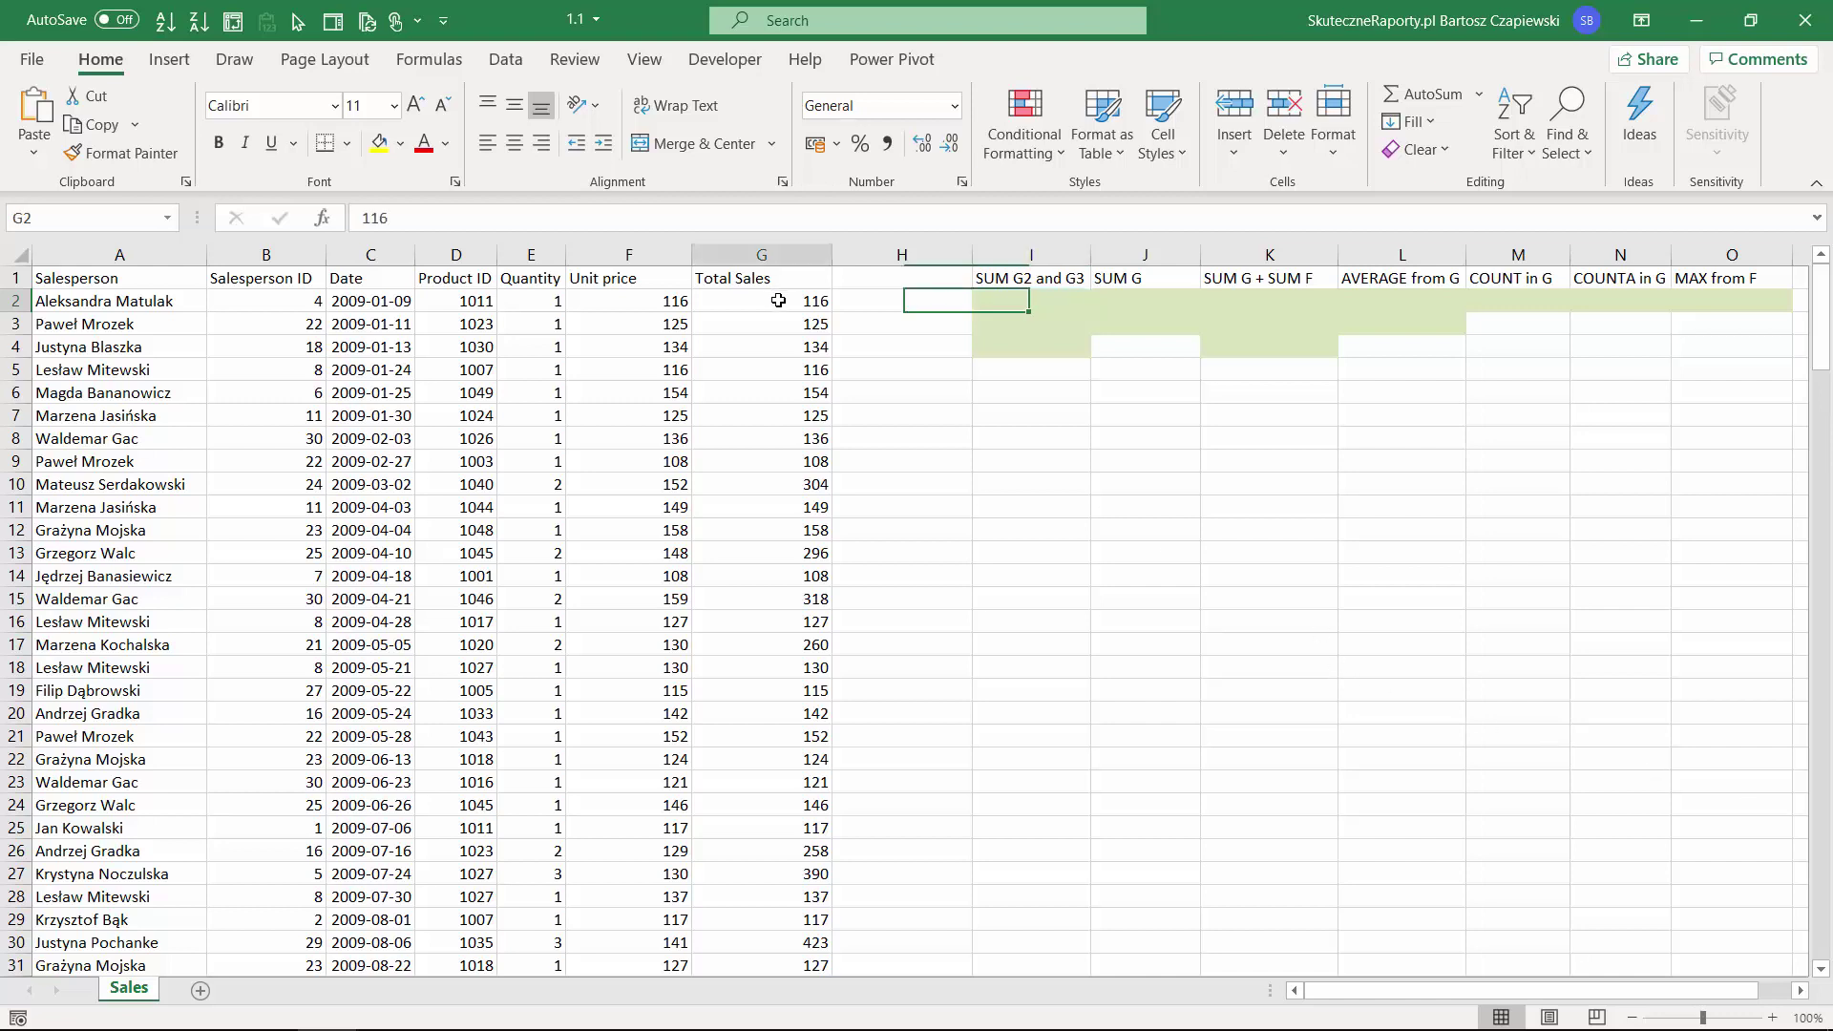
ctrl+click(779, 346)
ctrl+click(785, 408)
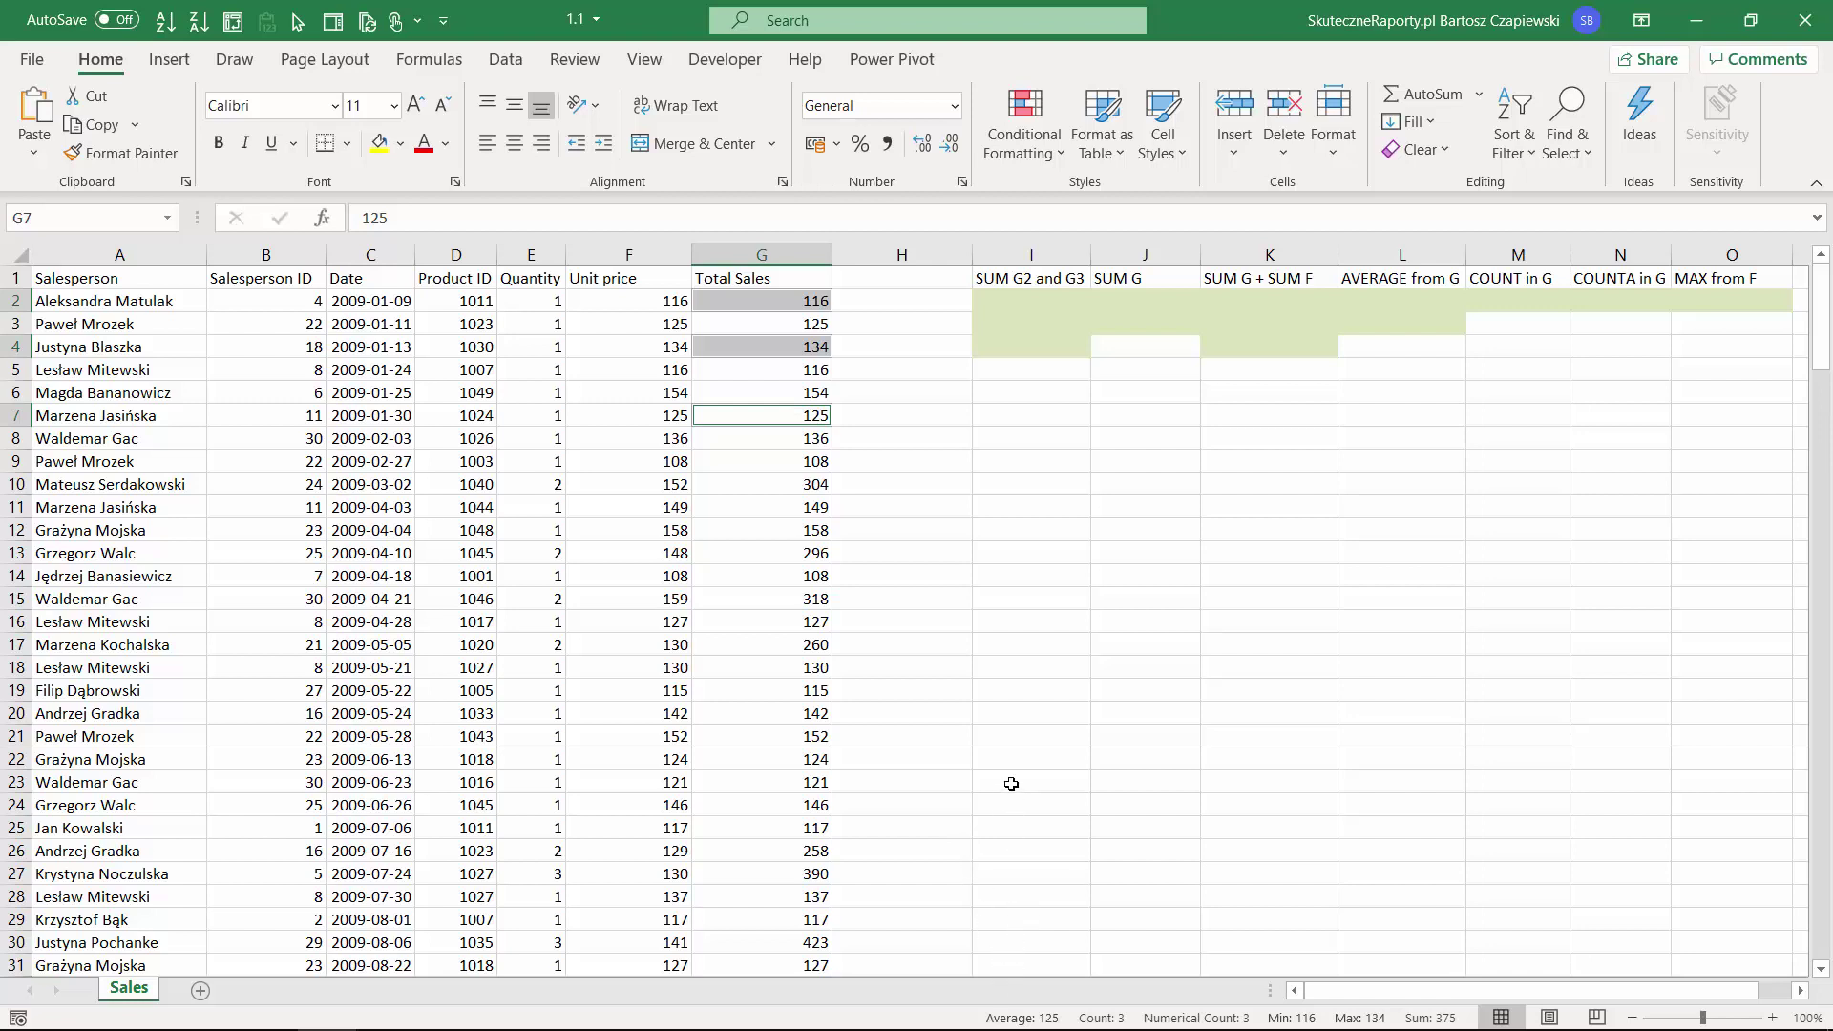
right_click(963, 1012)
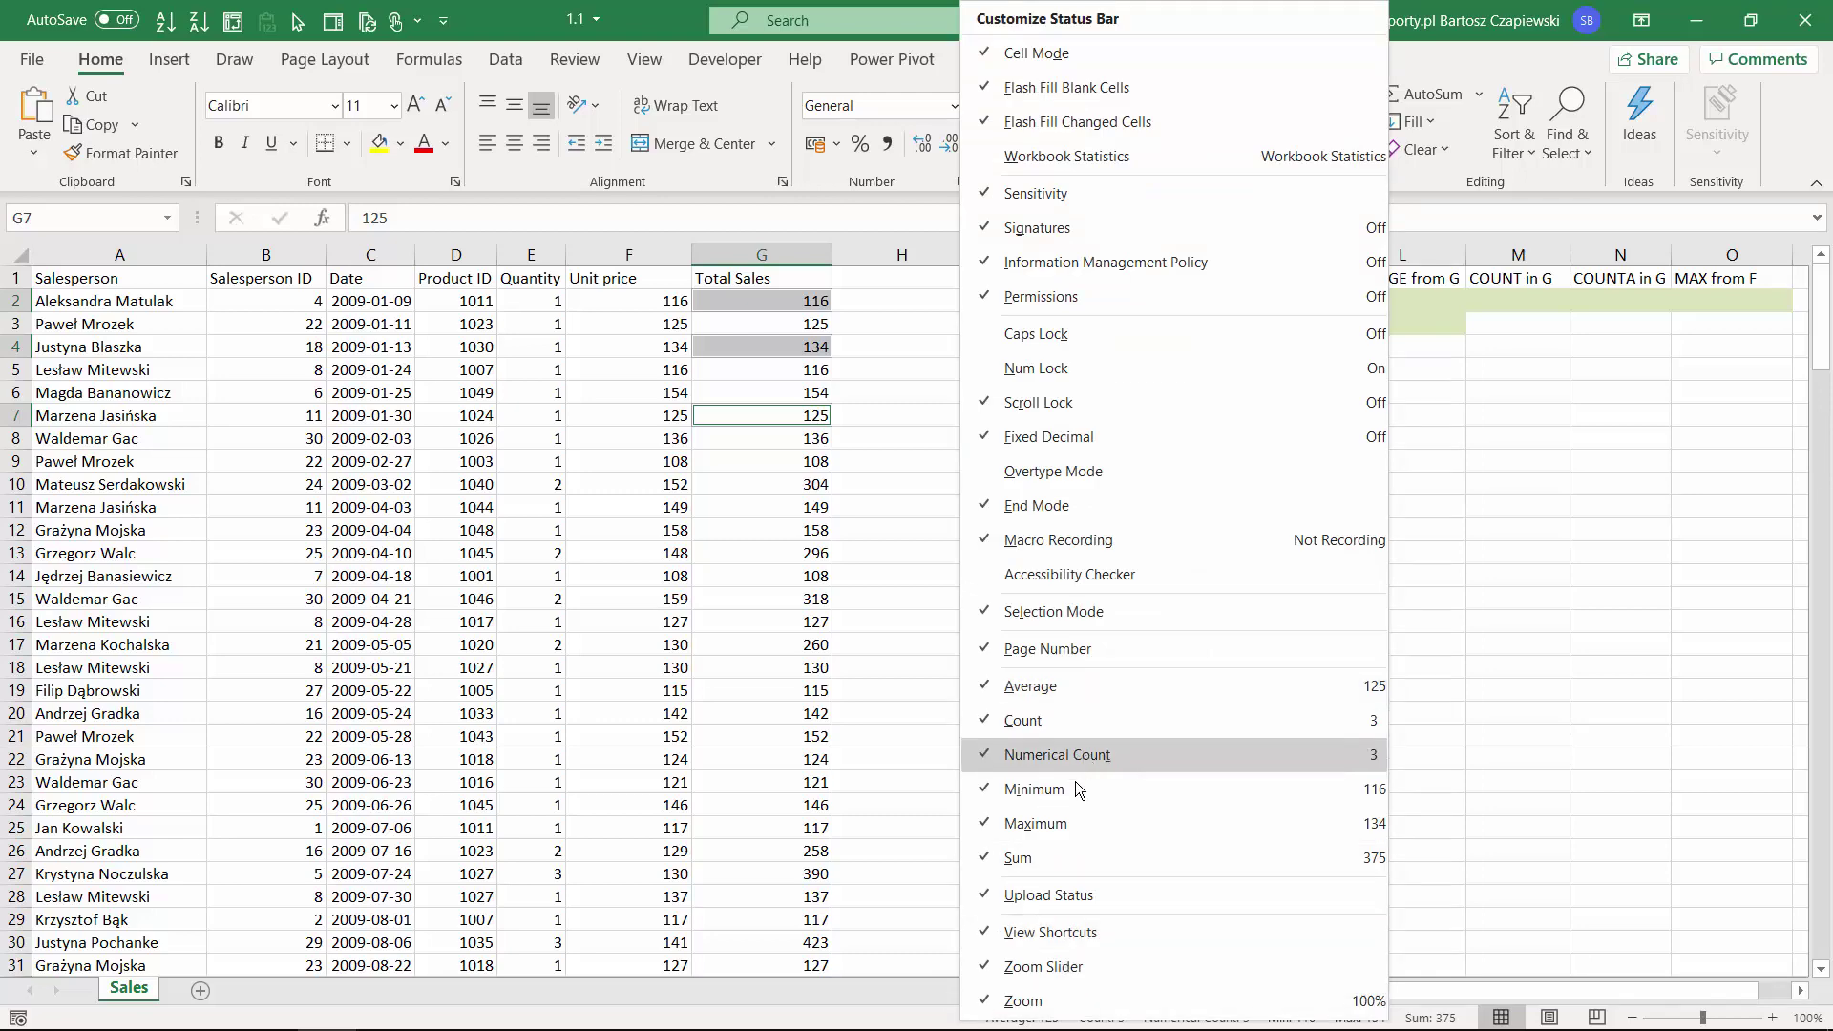
click(905, 639)
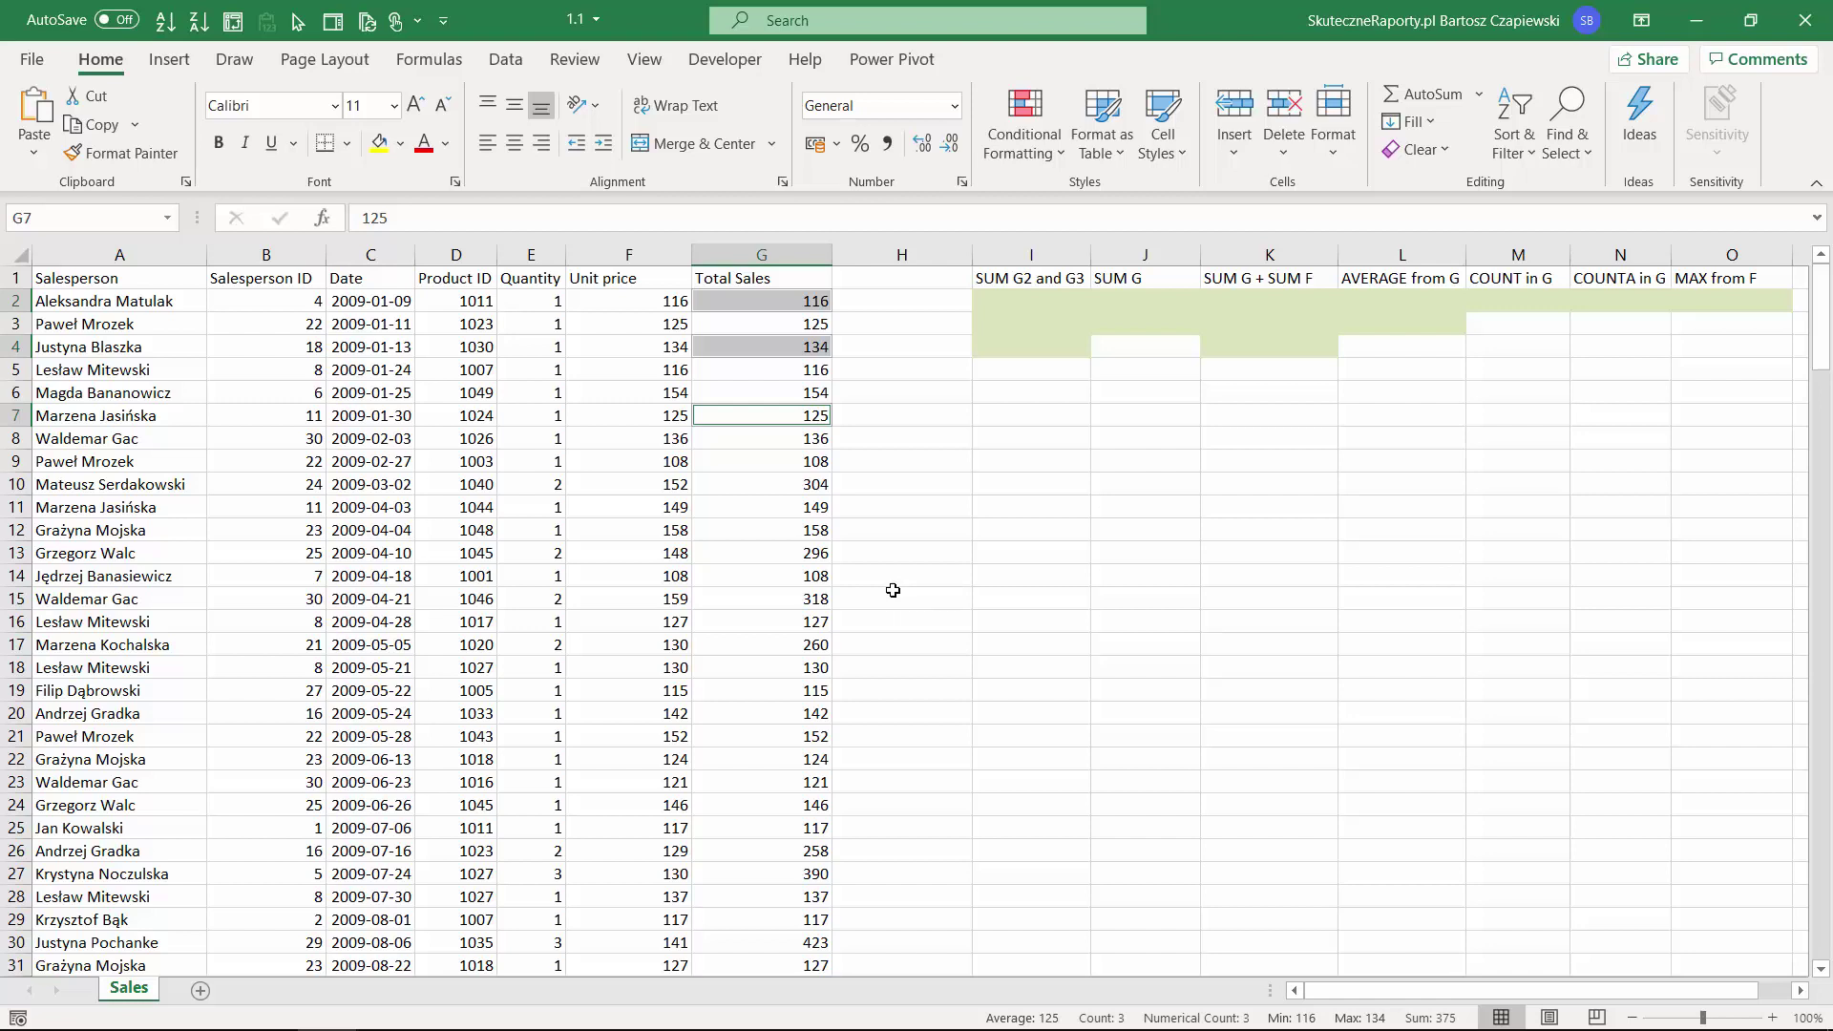
Enter =G2+G3 in I2, giving 241.
click(1006, 299)
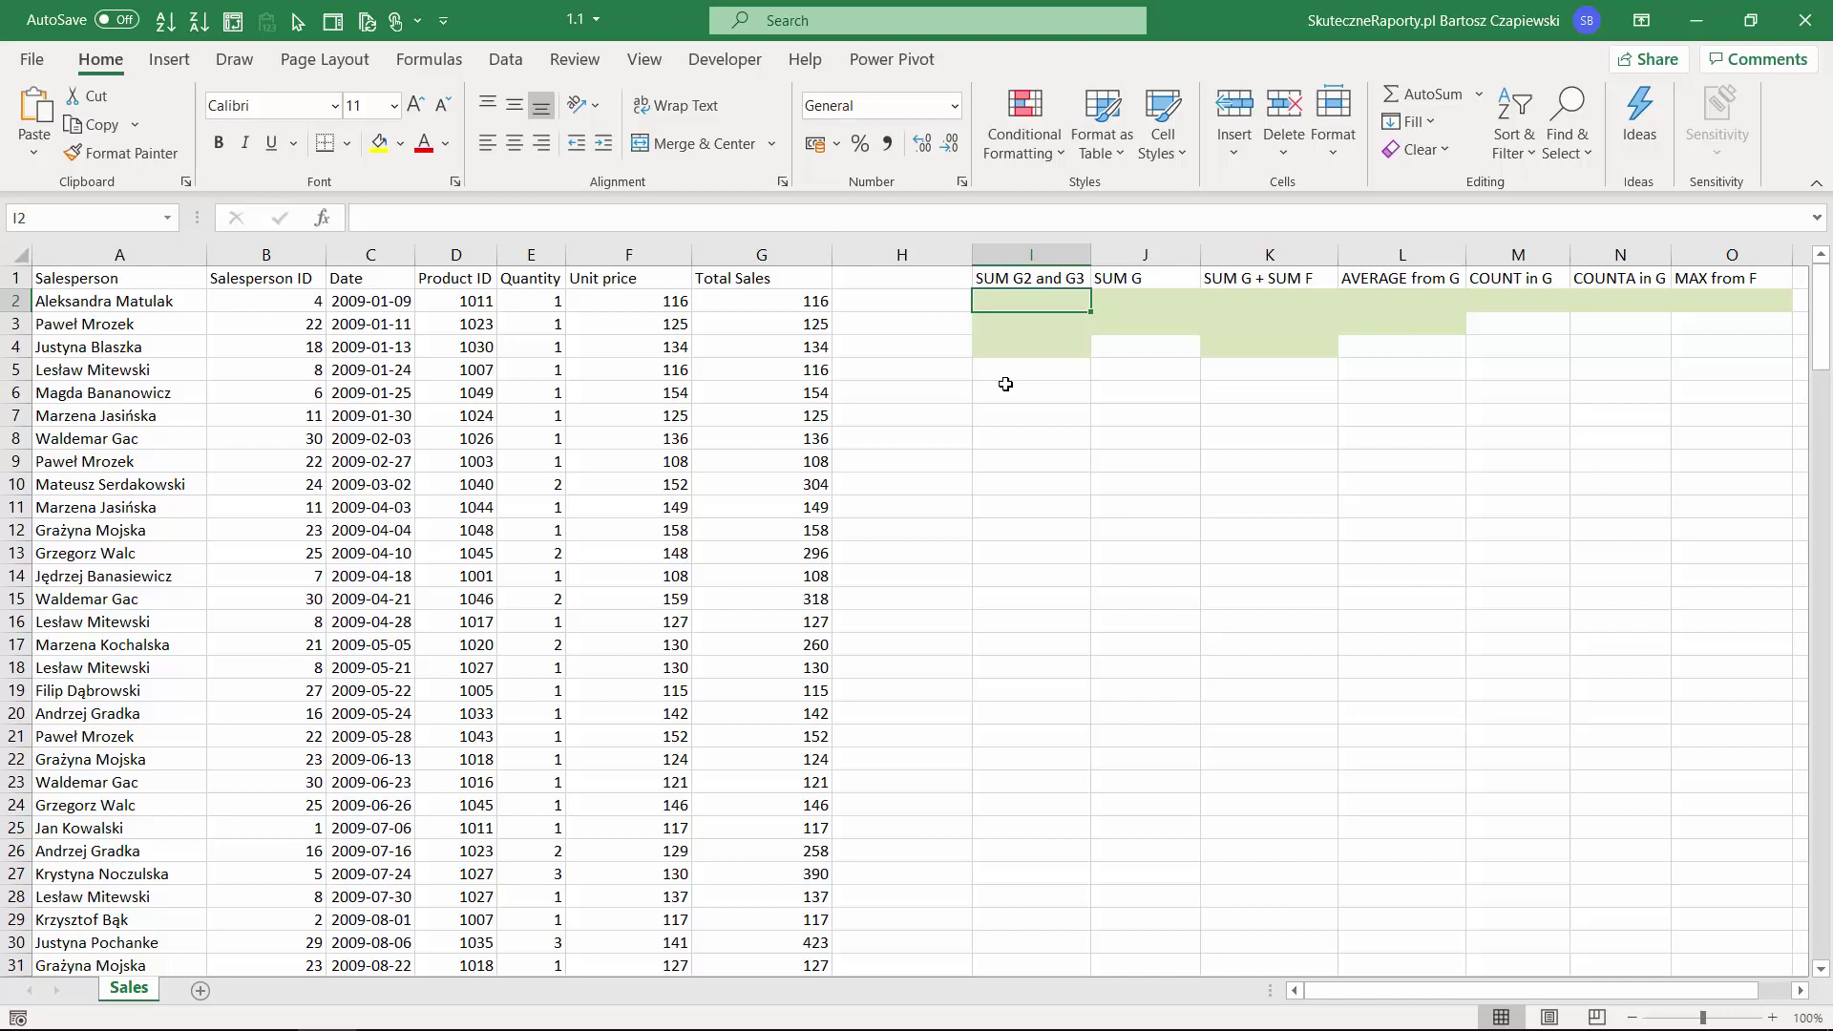
text(=)
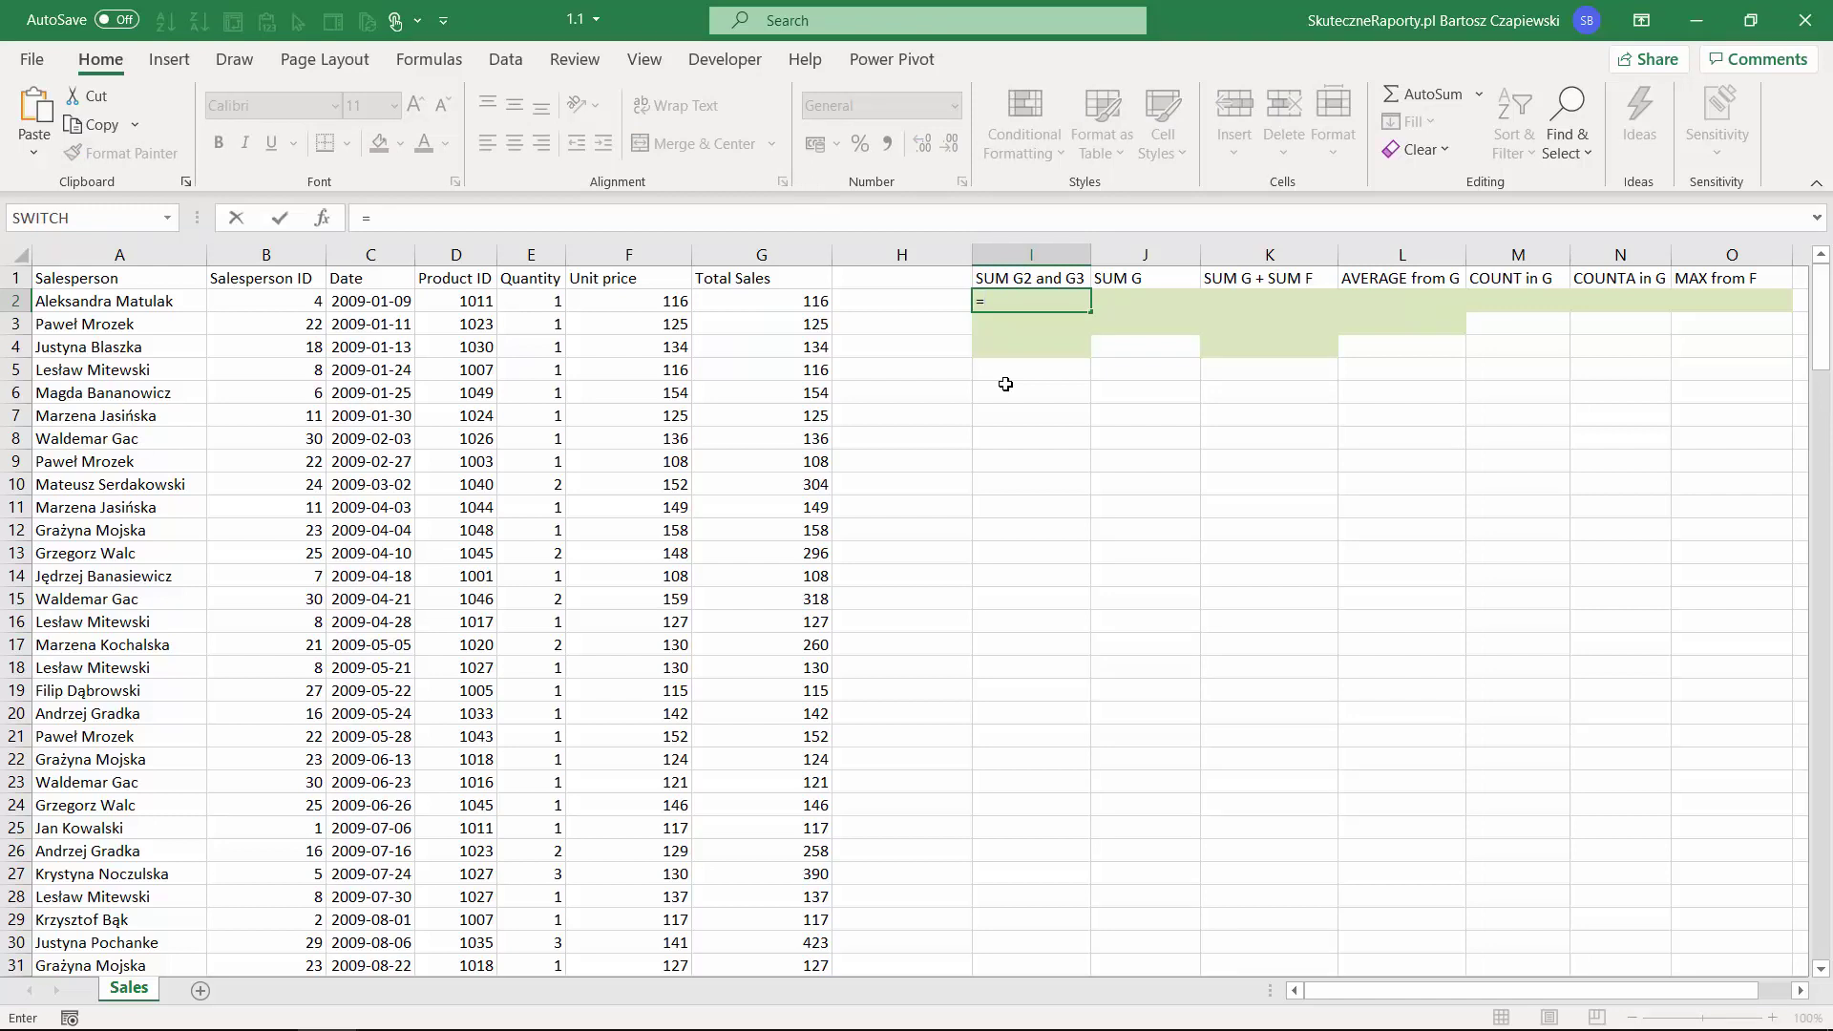
click(809, 304)
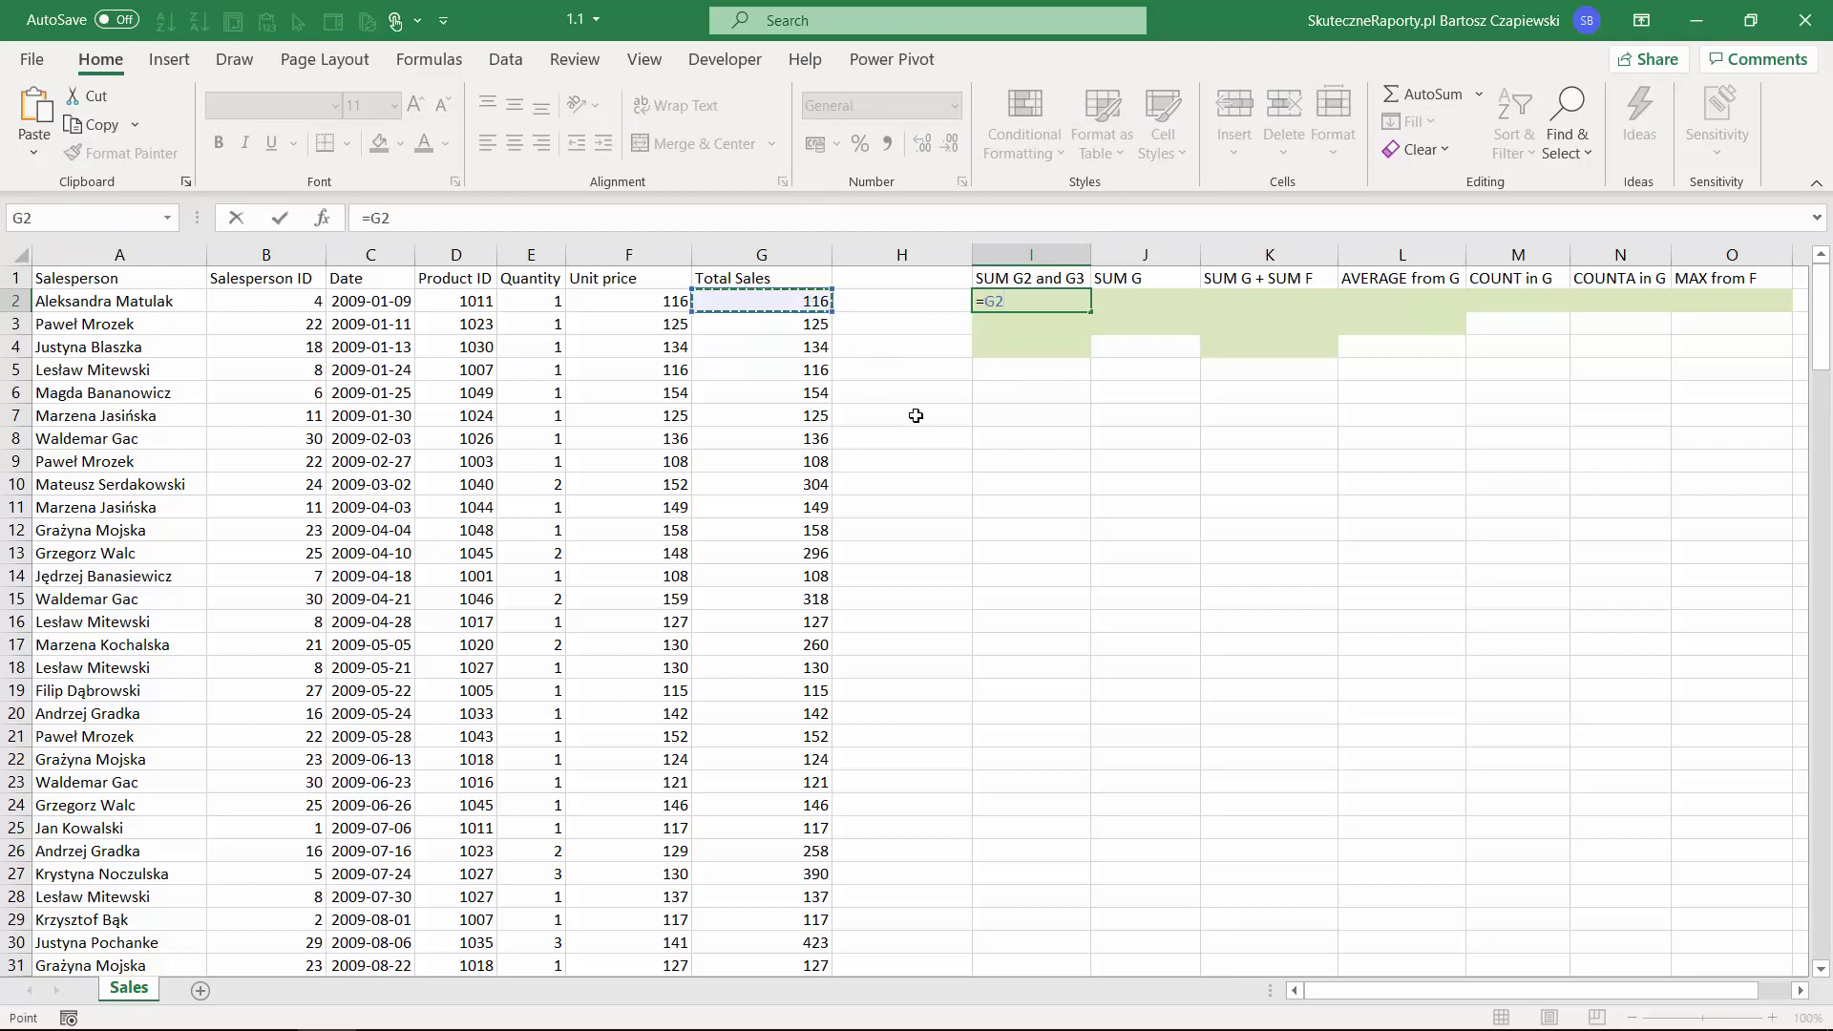
text(+)
click(812, 323)
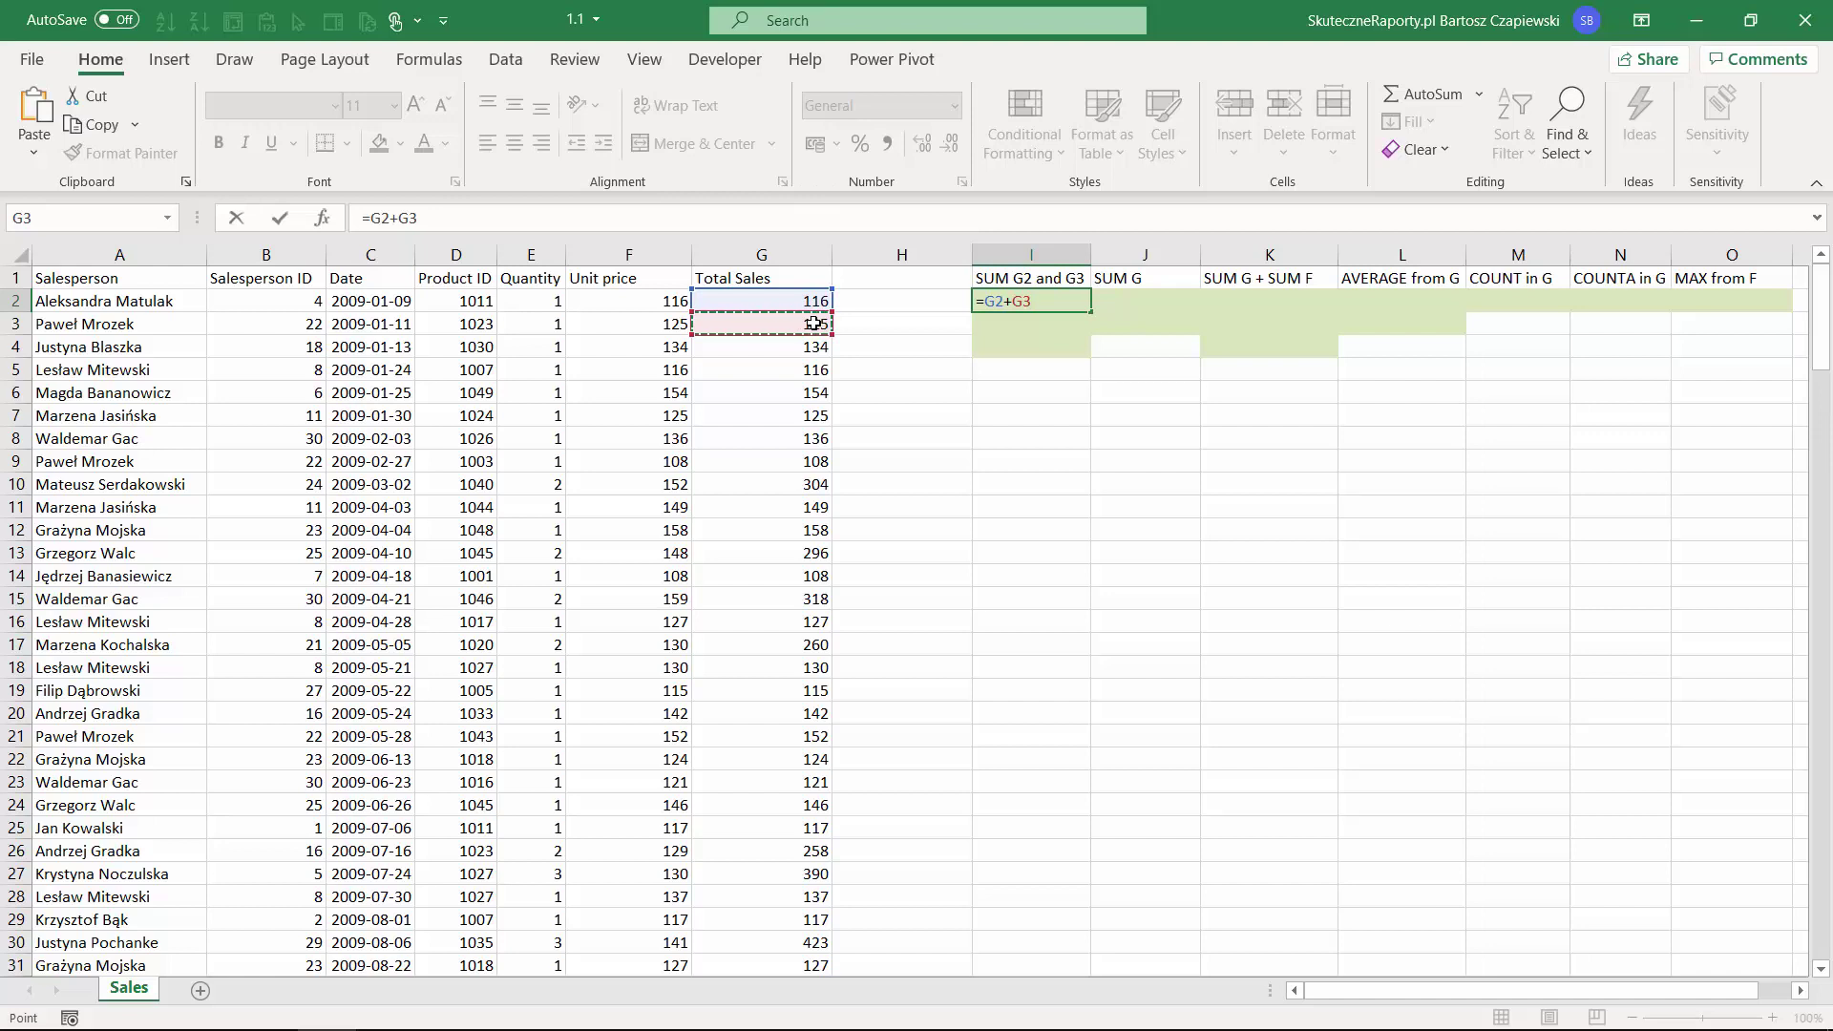
key(Return)
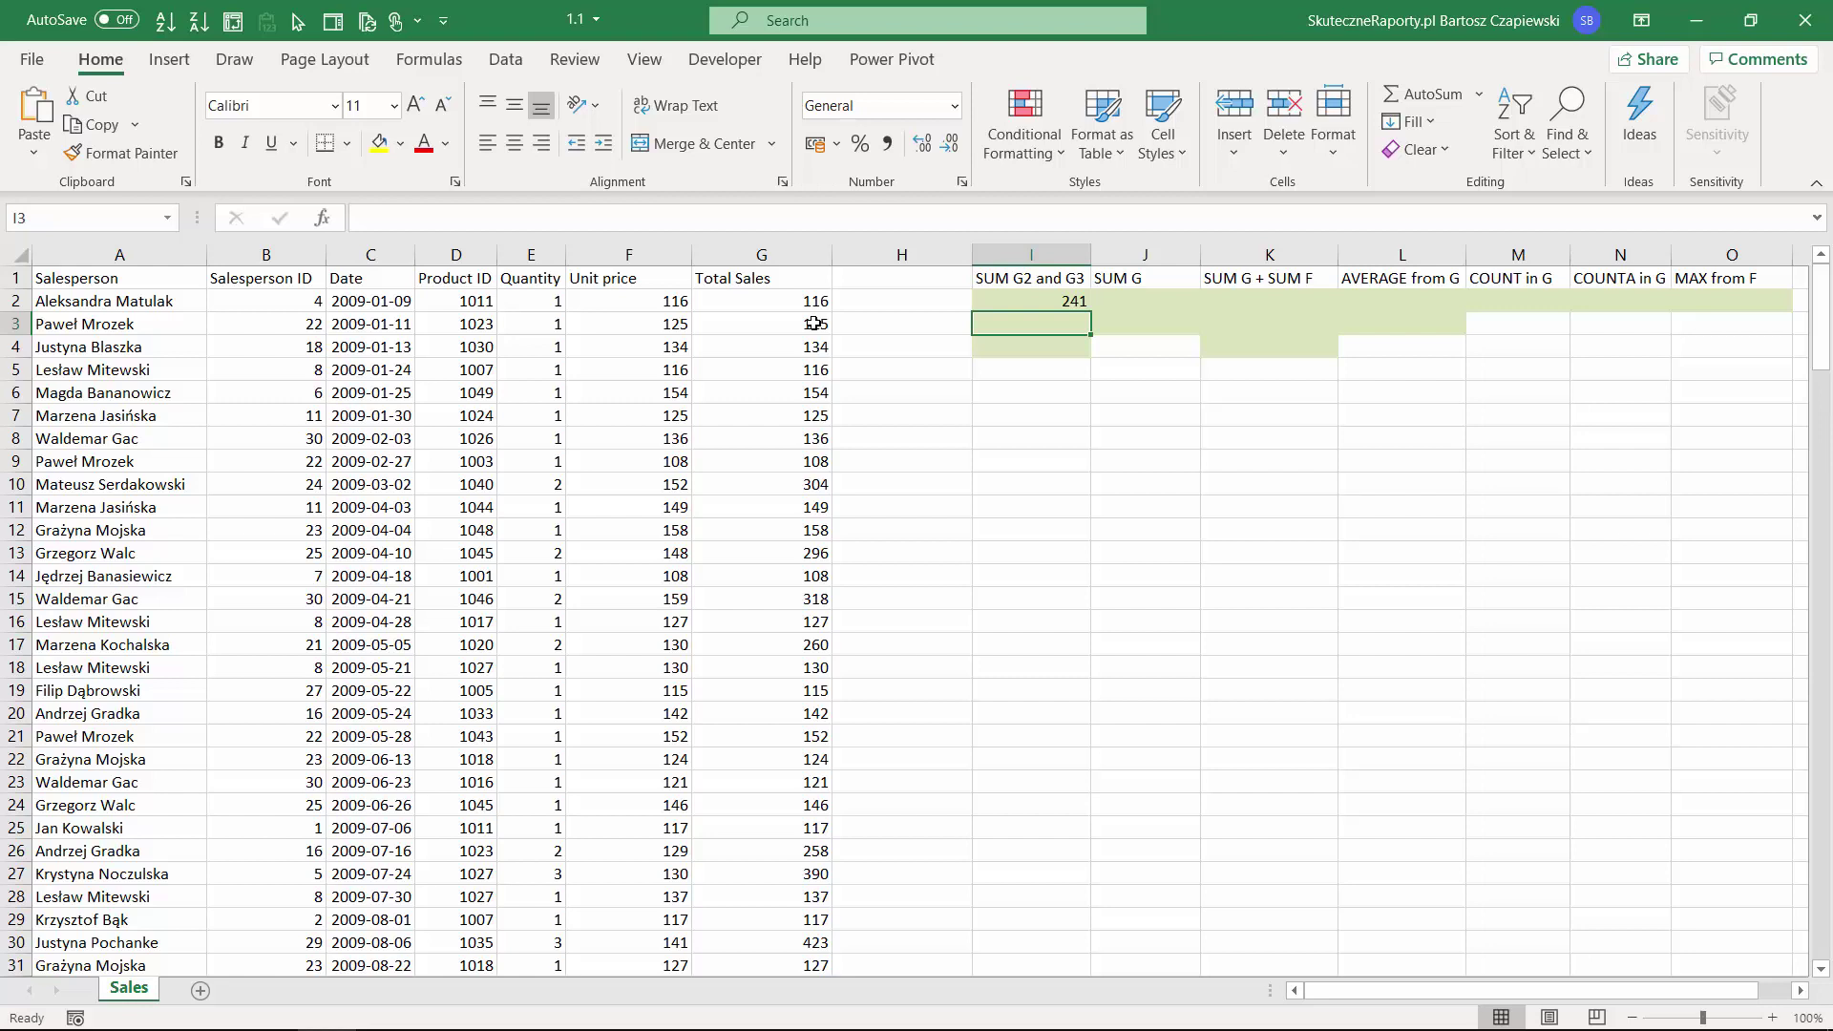
Try the operator examples +-*/() and >< in I3, then discard them.
text(+-)
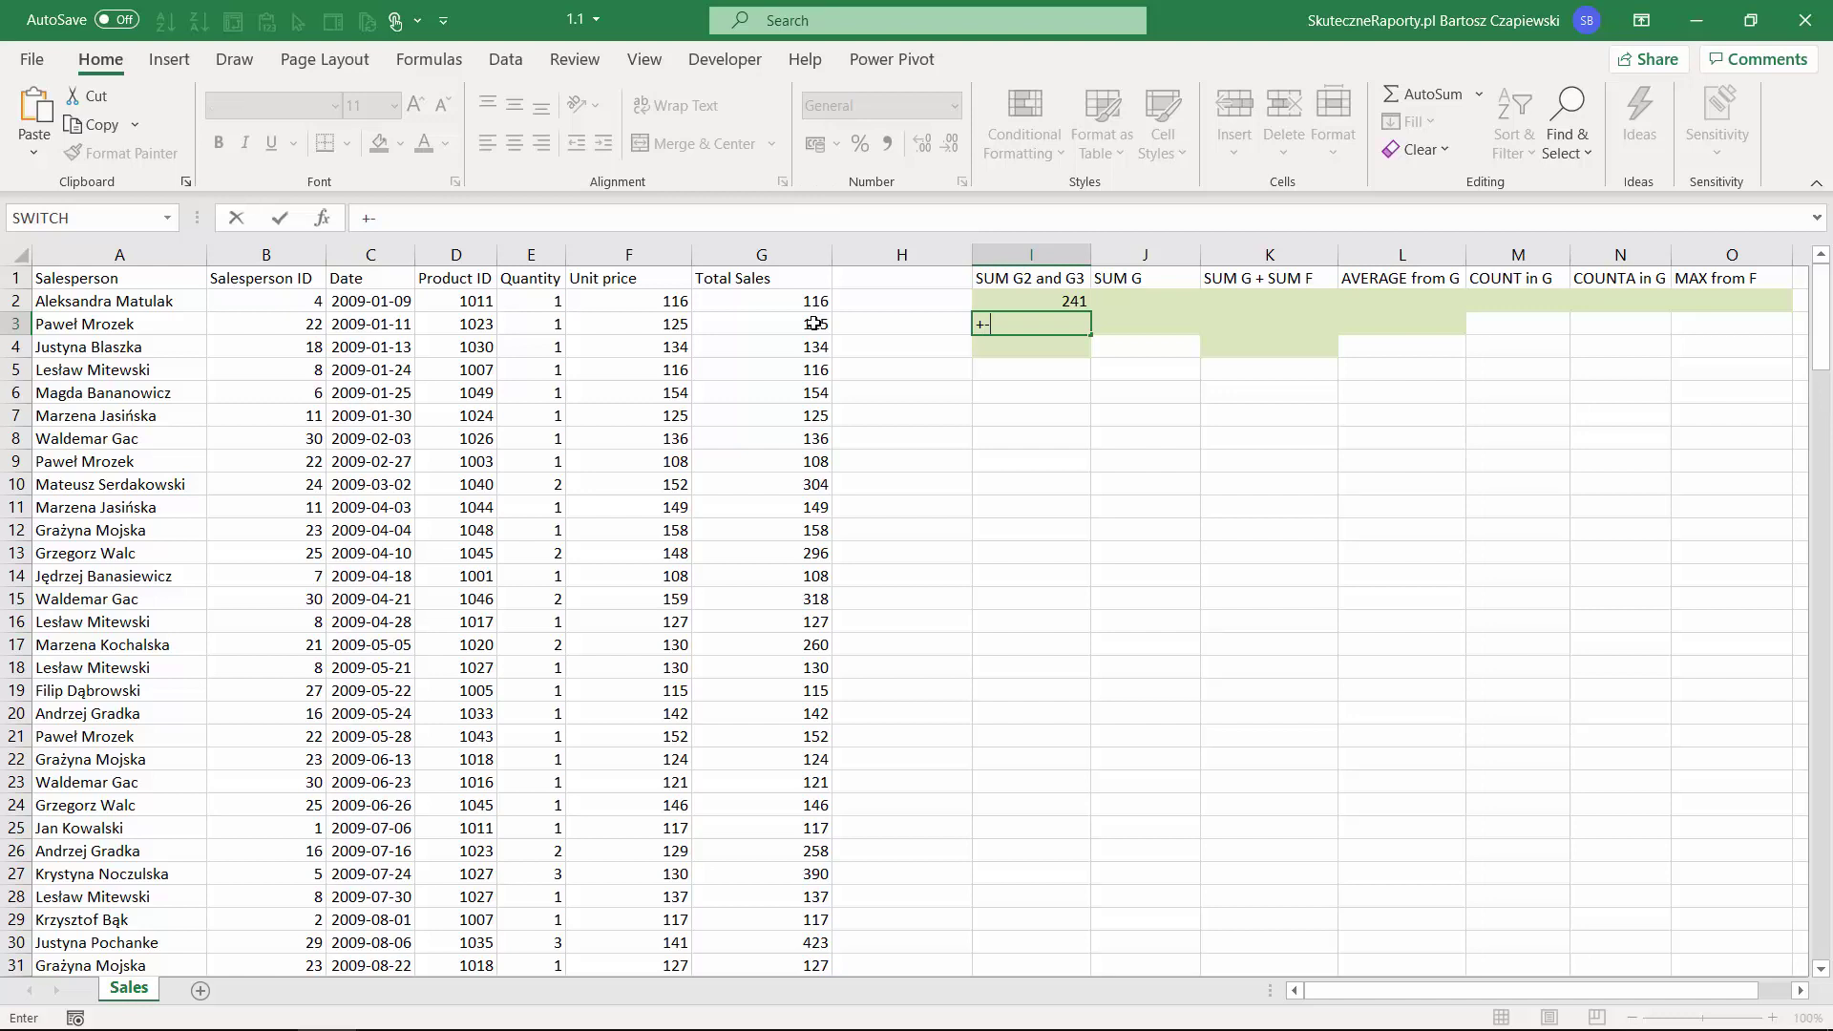
text(*/())
text(=)
key(BackSpace)
text(><)
key(Escape)
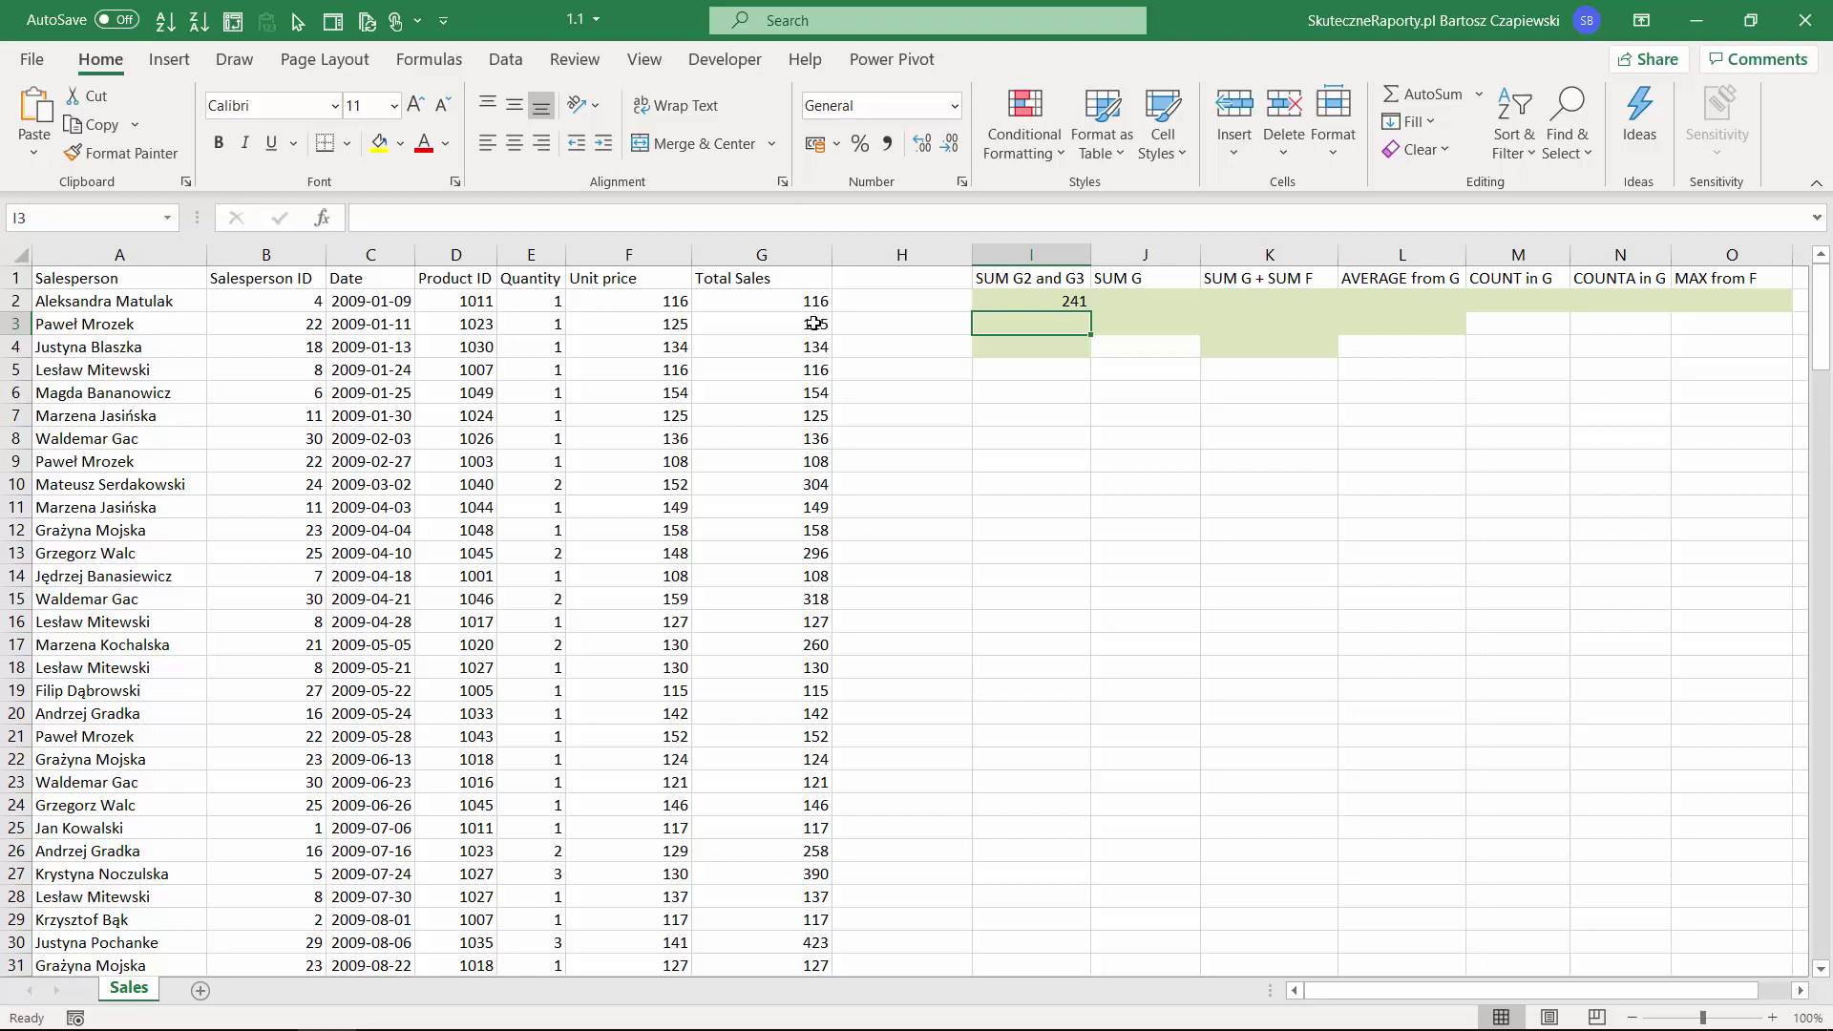
Enter =SUM(G2;G3) in I3, adjusting it in the formula bar before committing.
text(=sum)
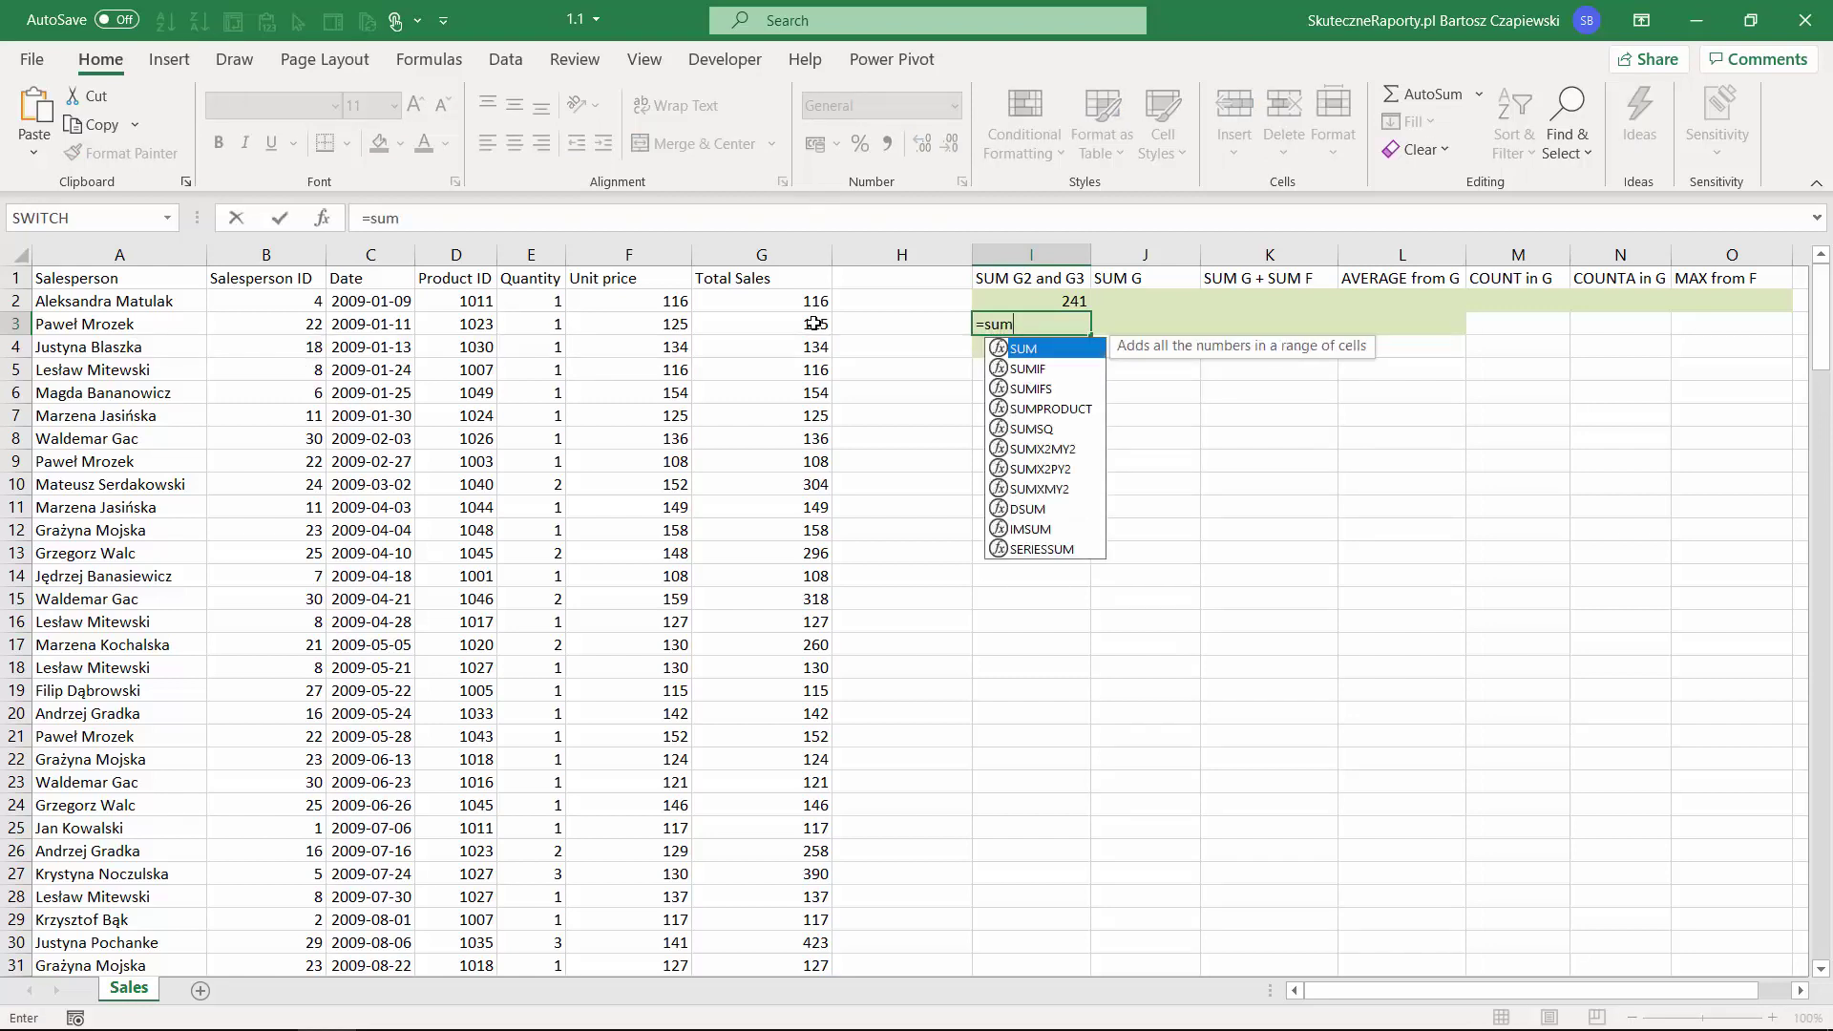
key(Tab)
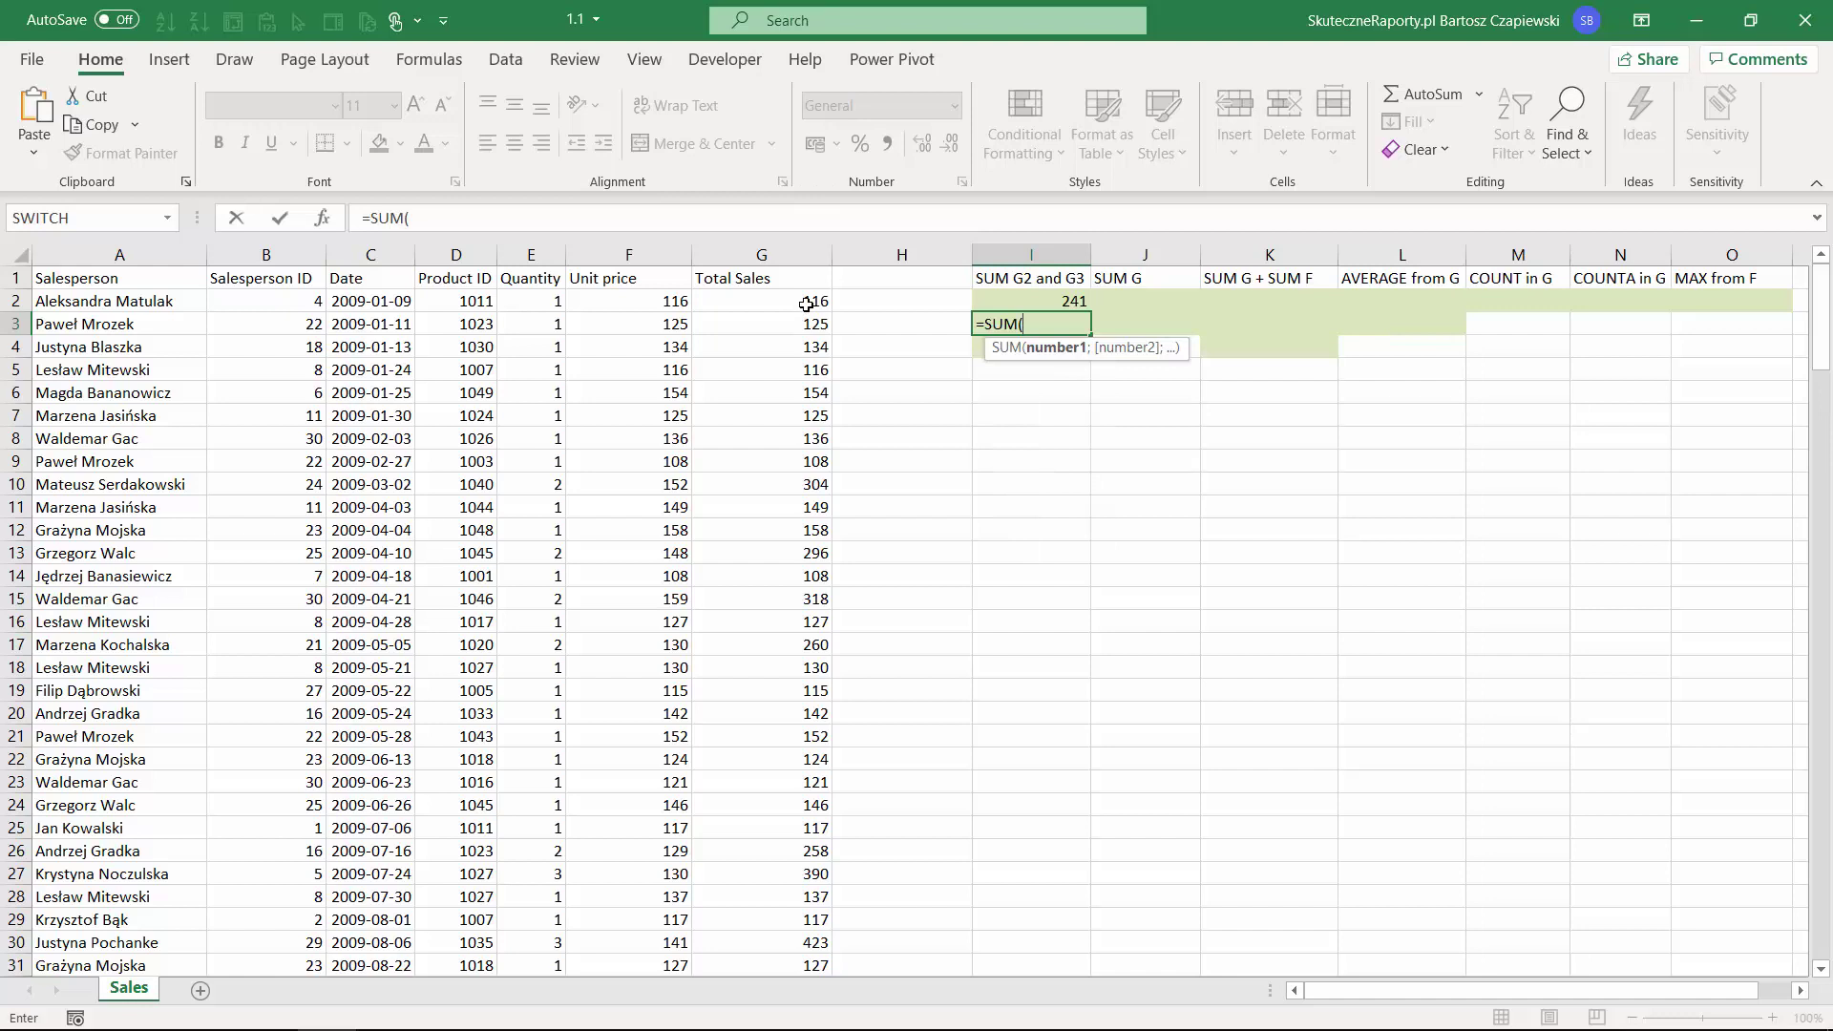
click(807, 302)
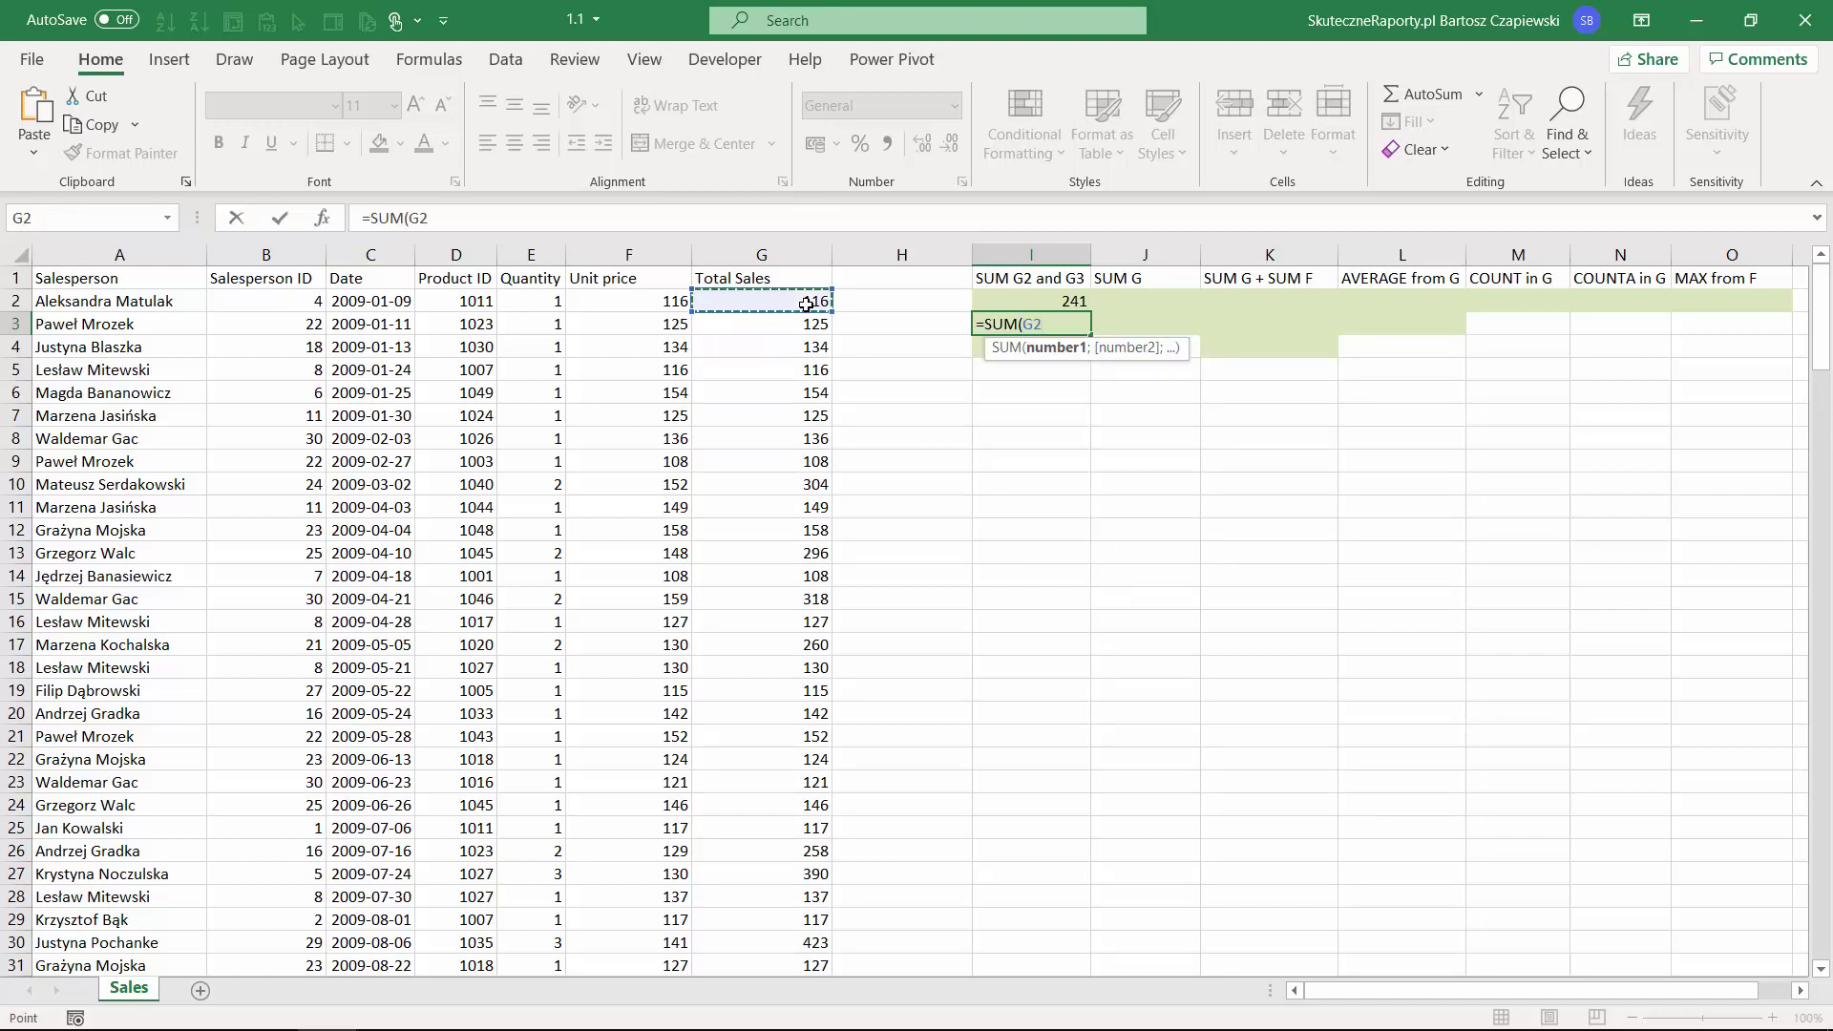
text(;)
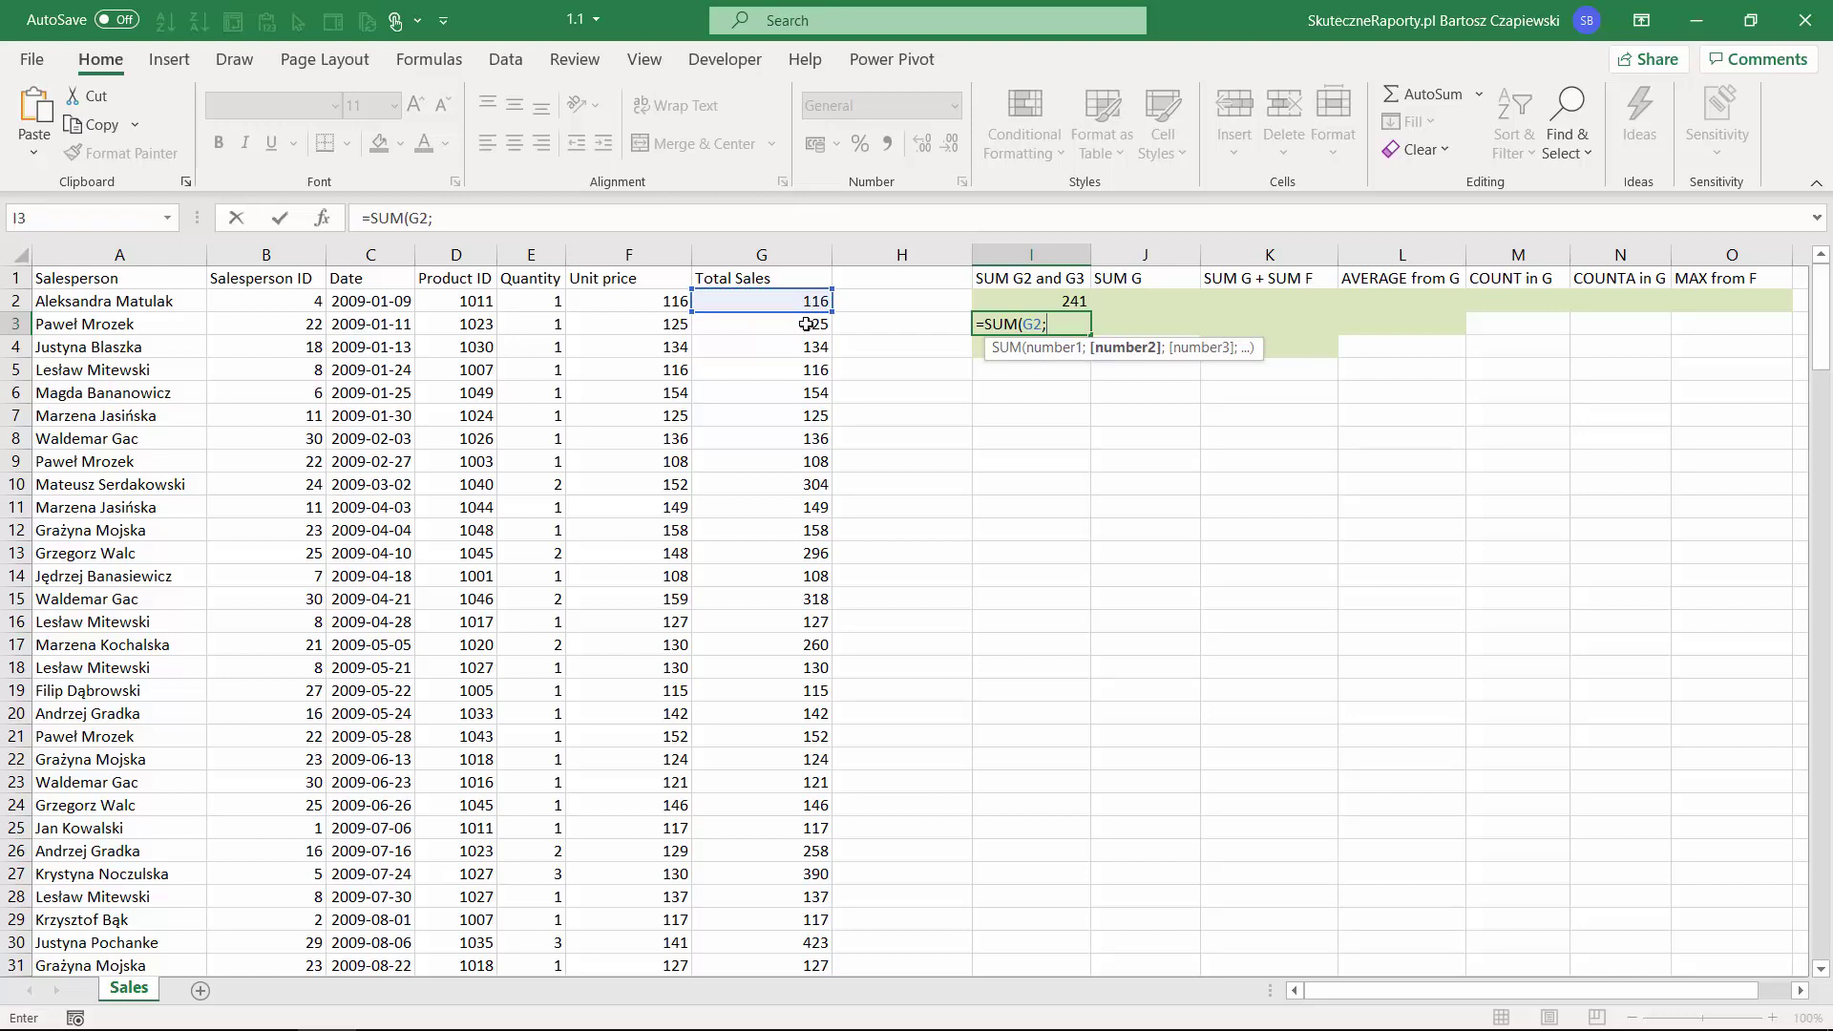
click(807, 325)
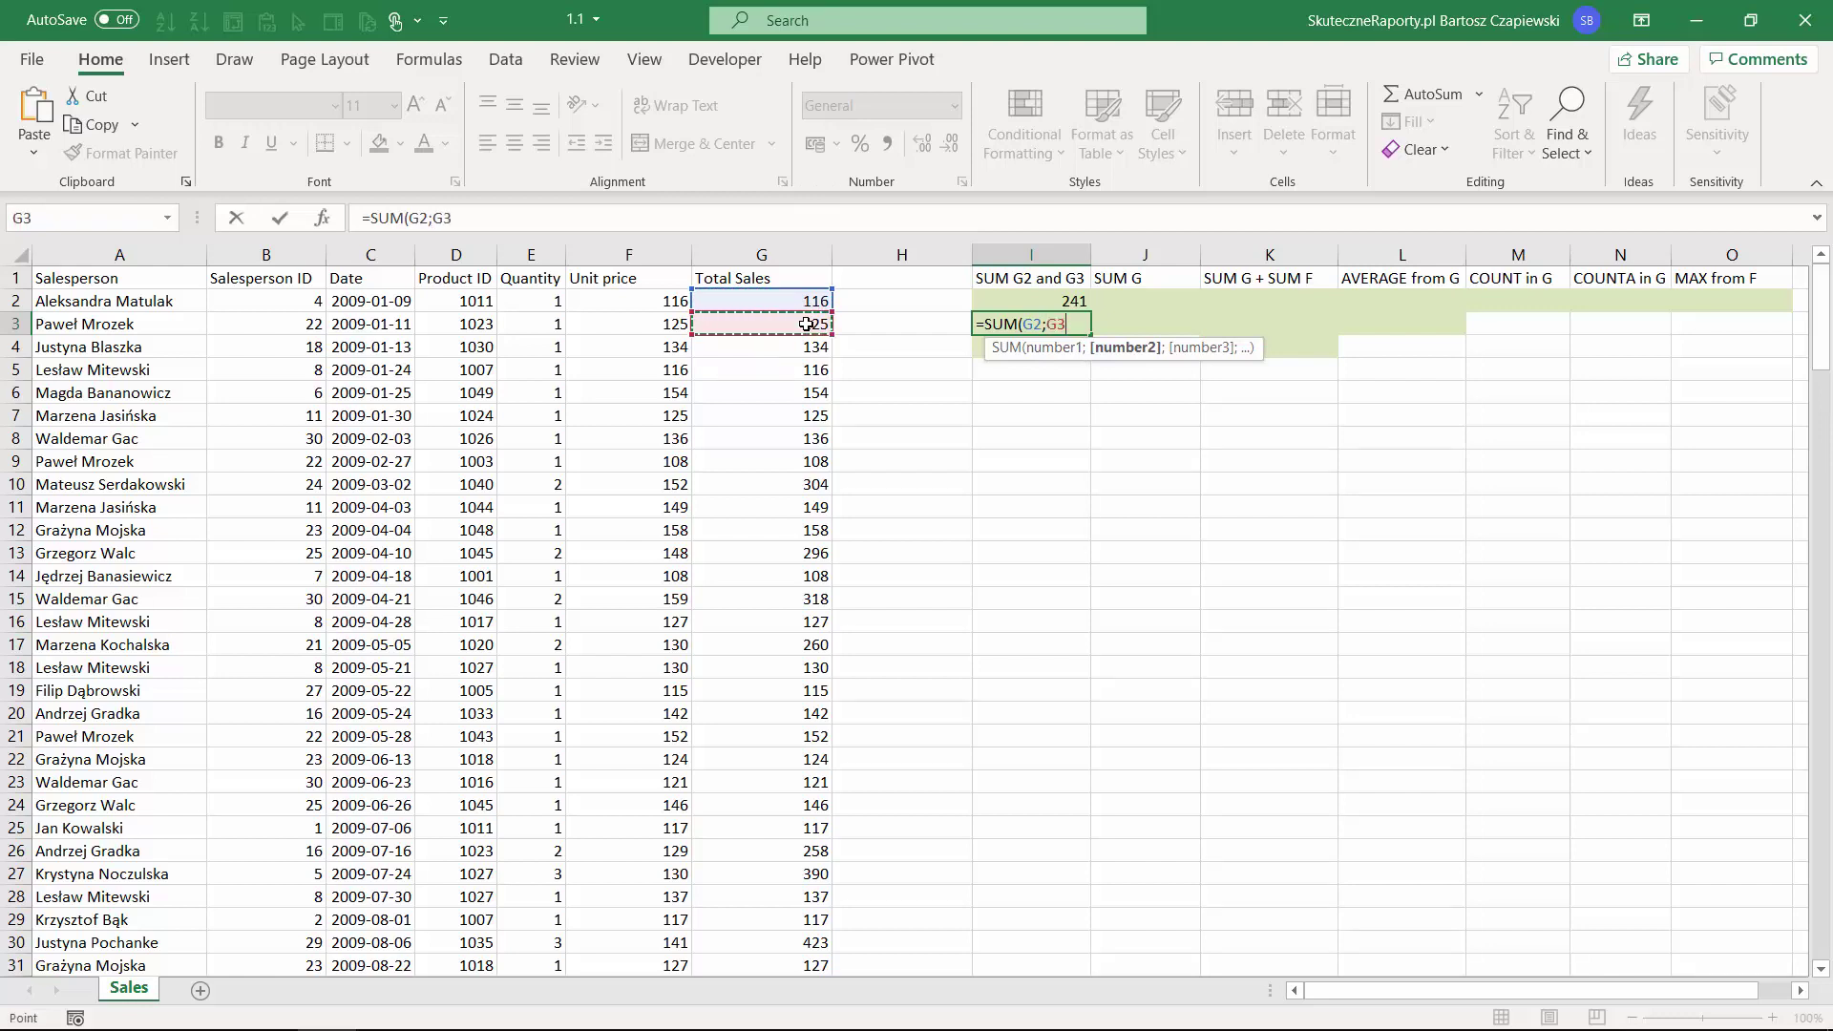
text())
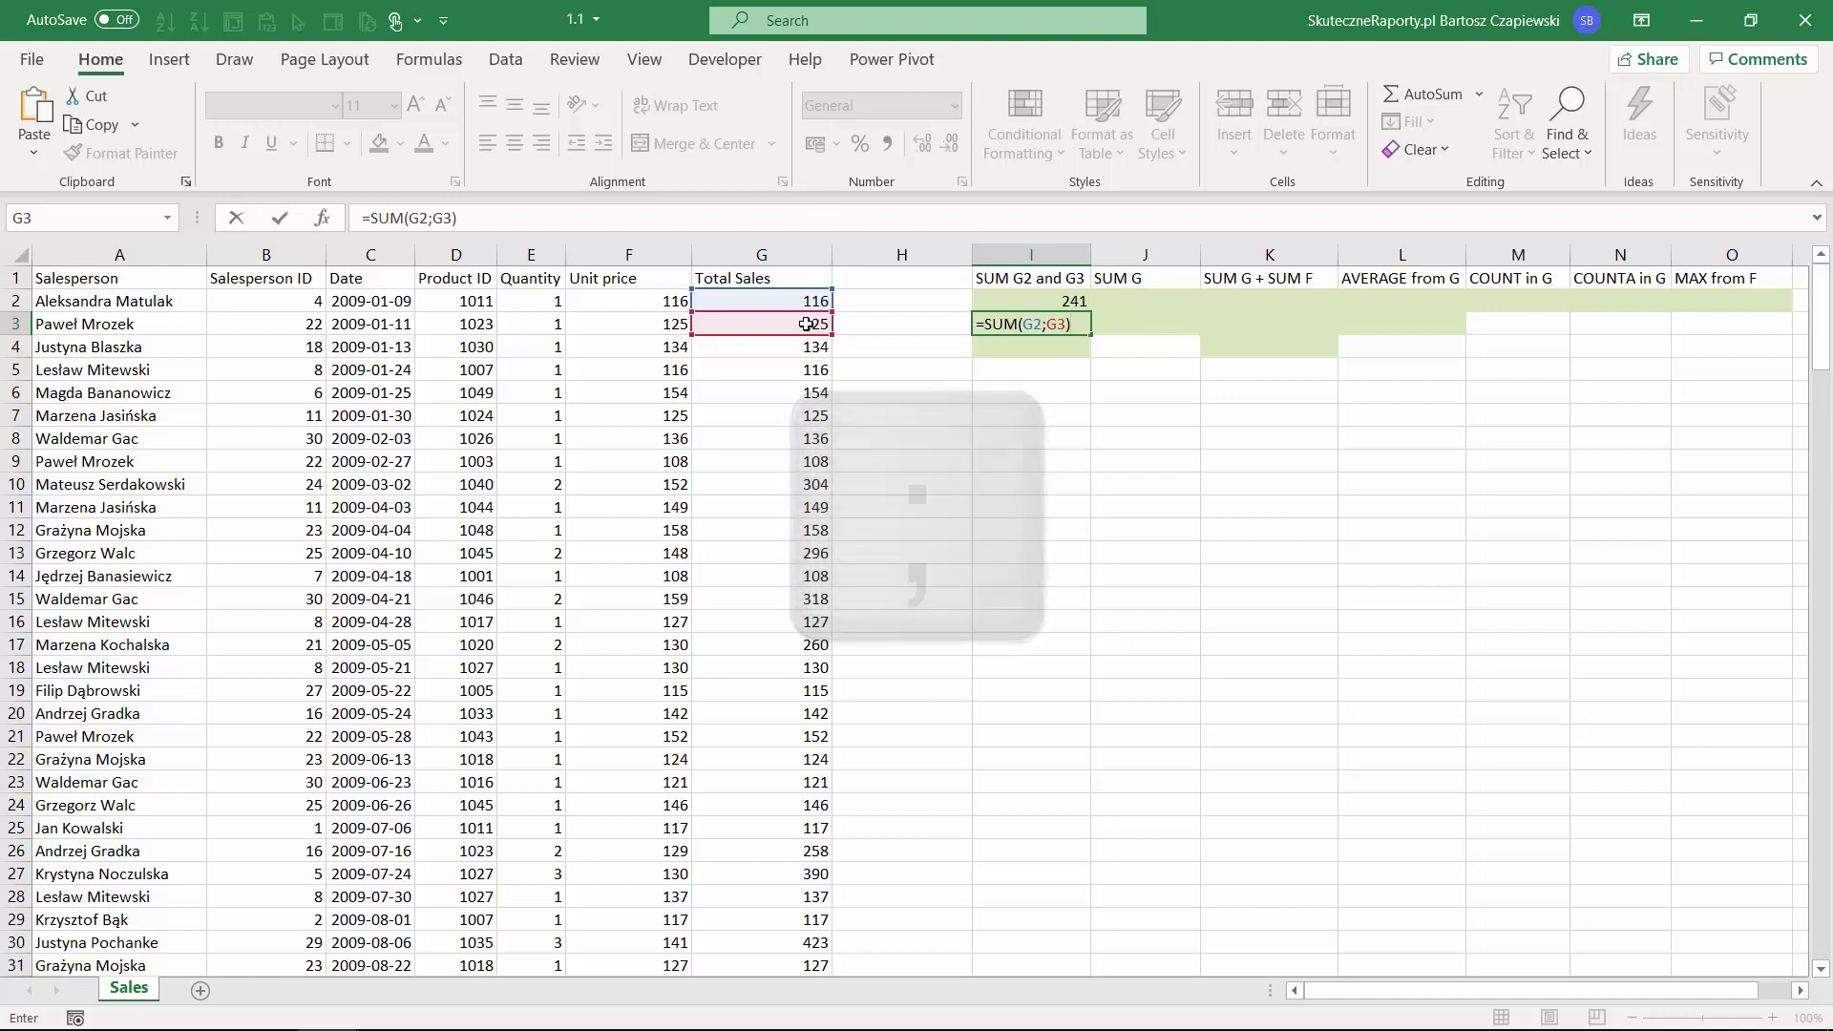
click(538, 222)
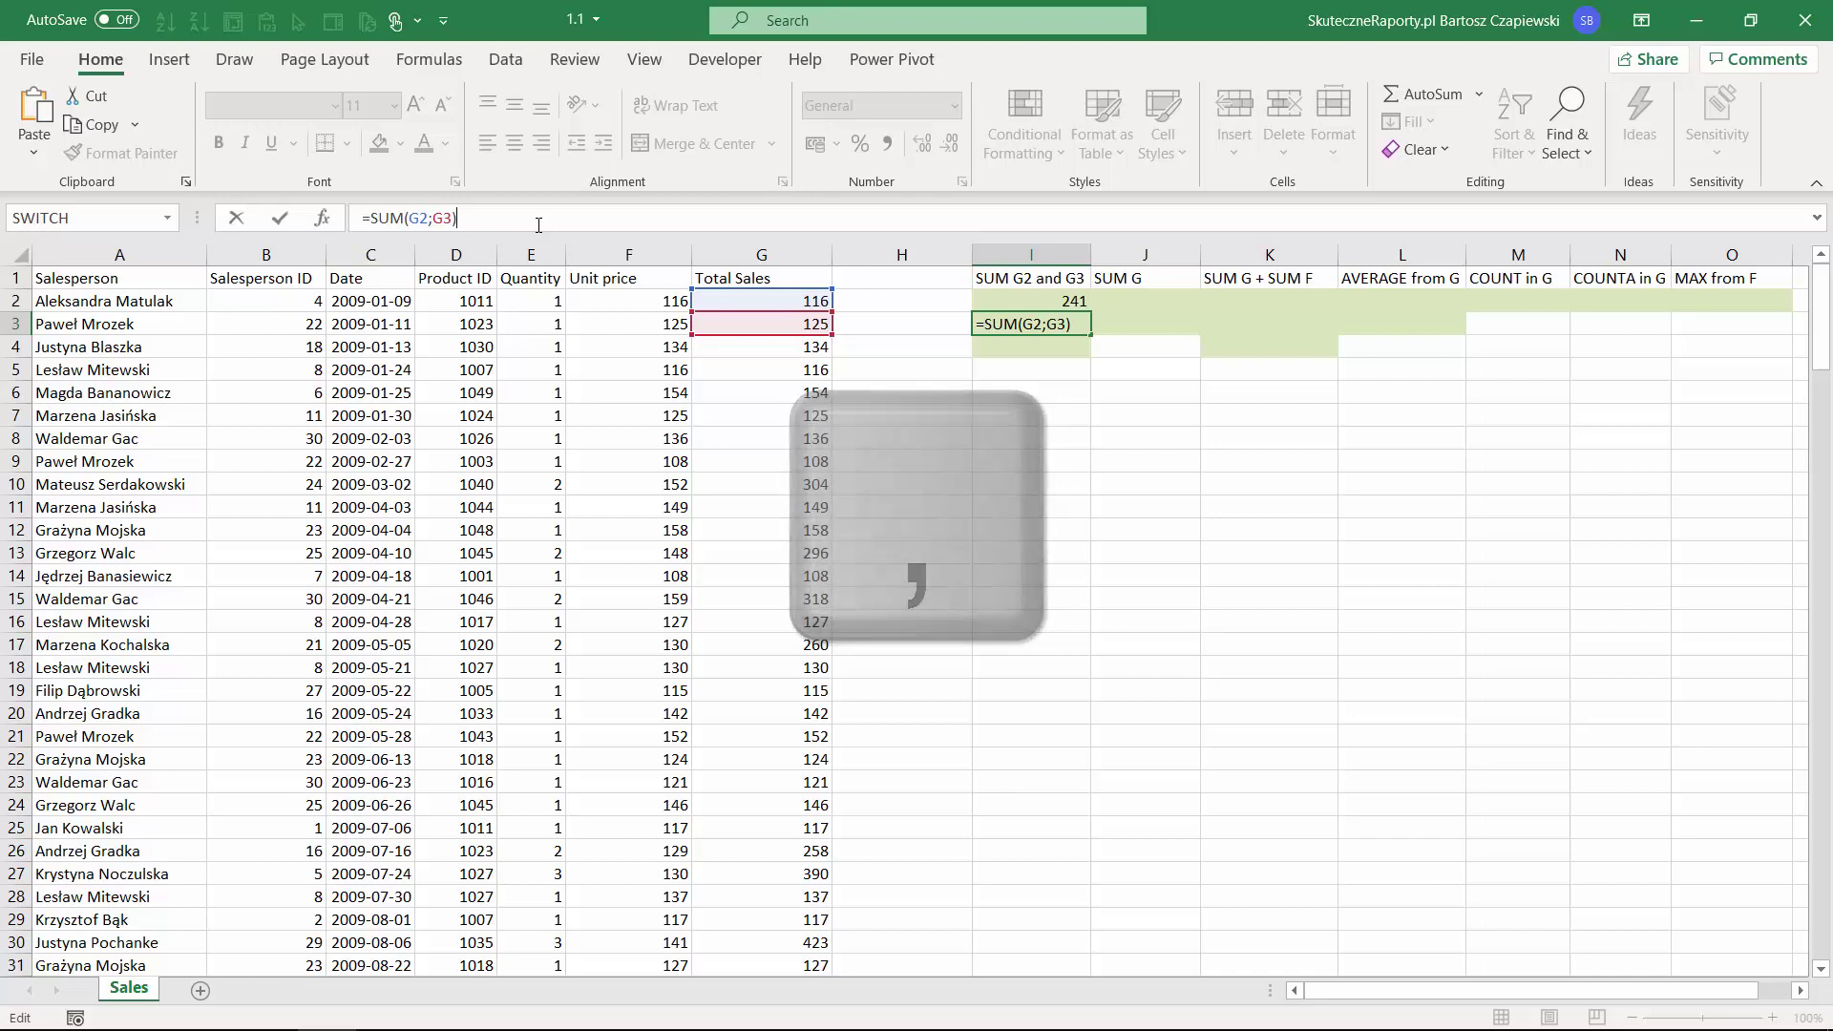
click(807, 324)
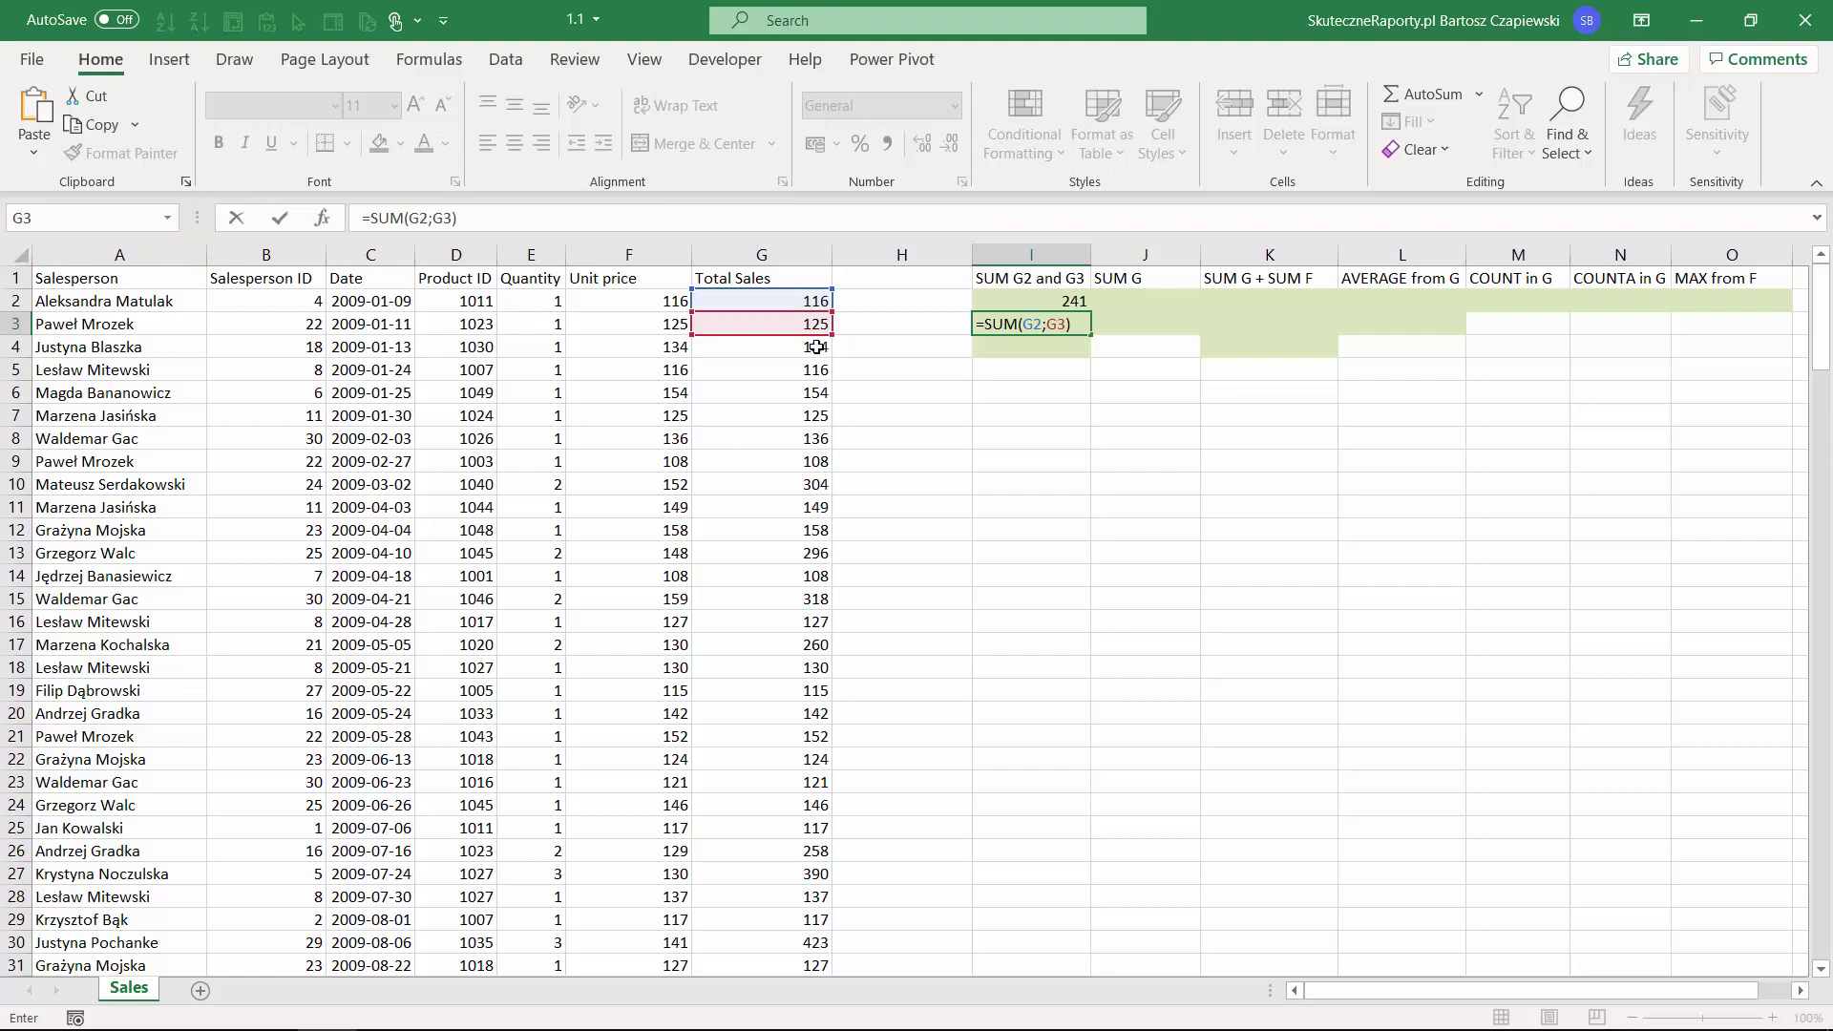
key(Return)
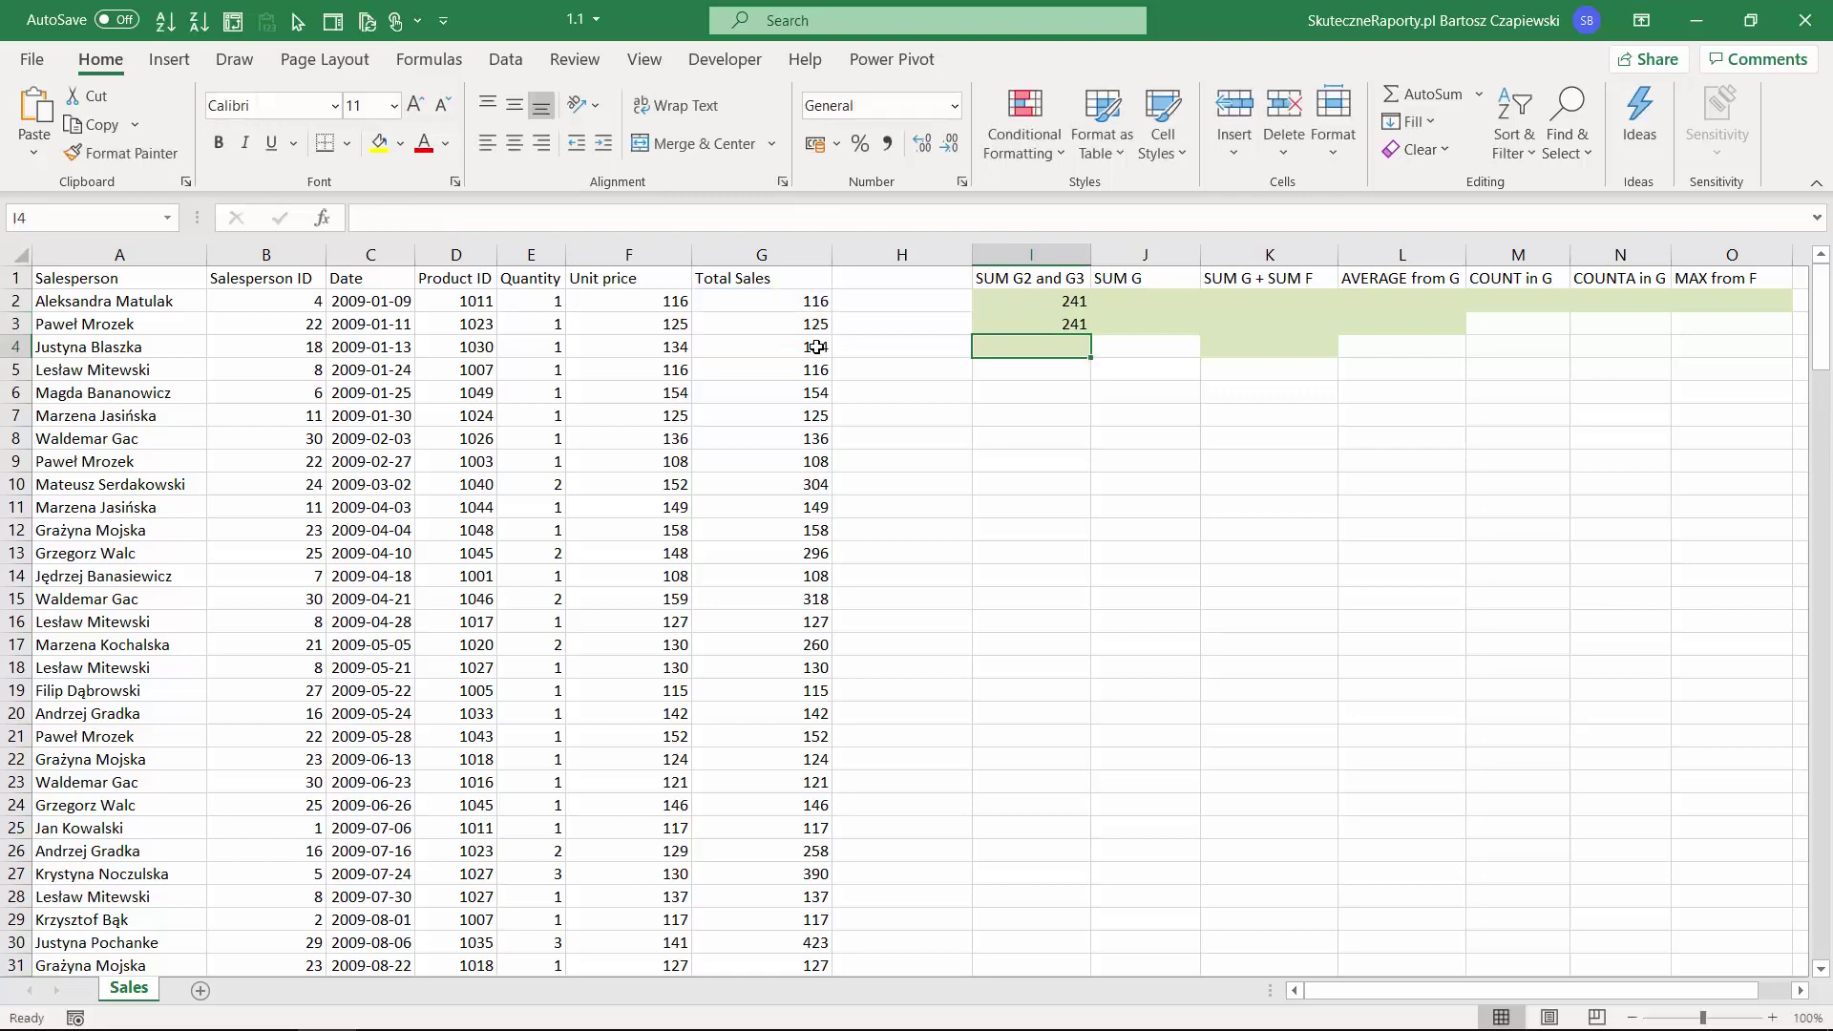
Enter =SUM(G2:G3) in I4 using a dragged range.
text(=sum)
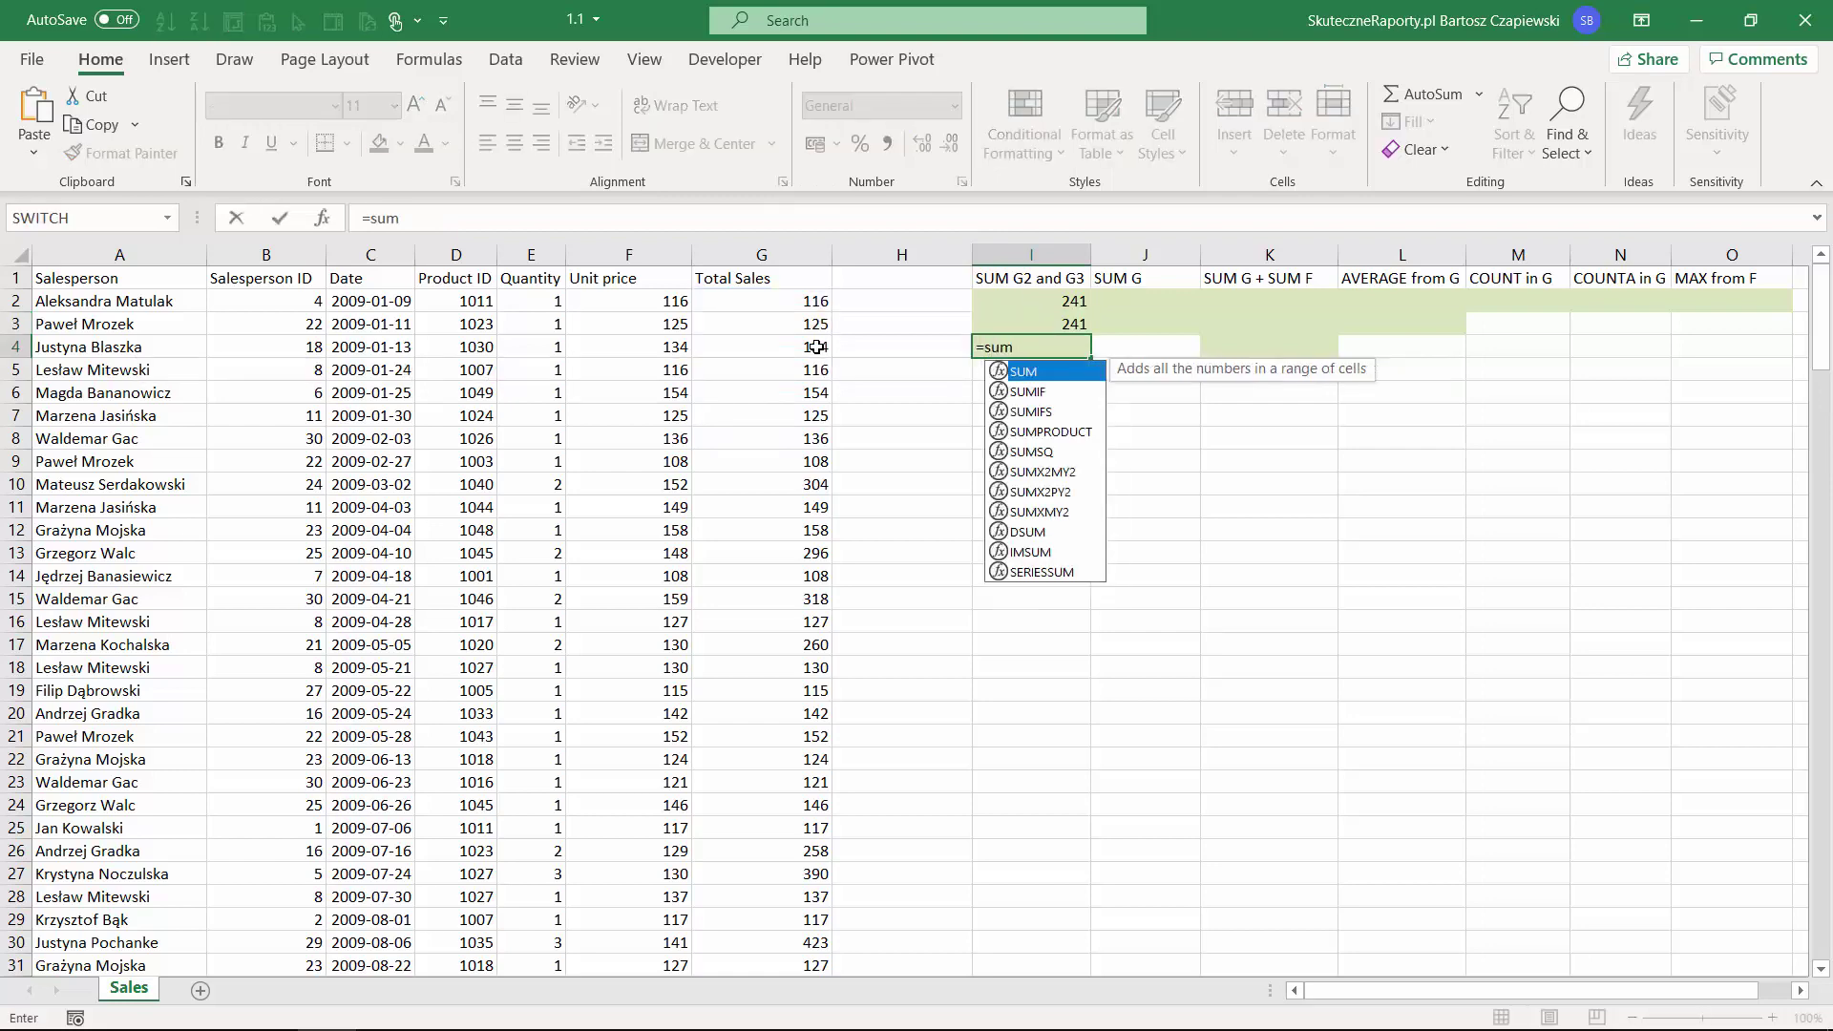
key(Tab)
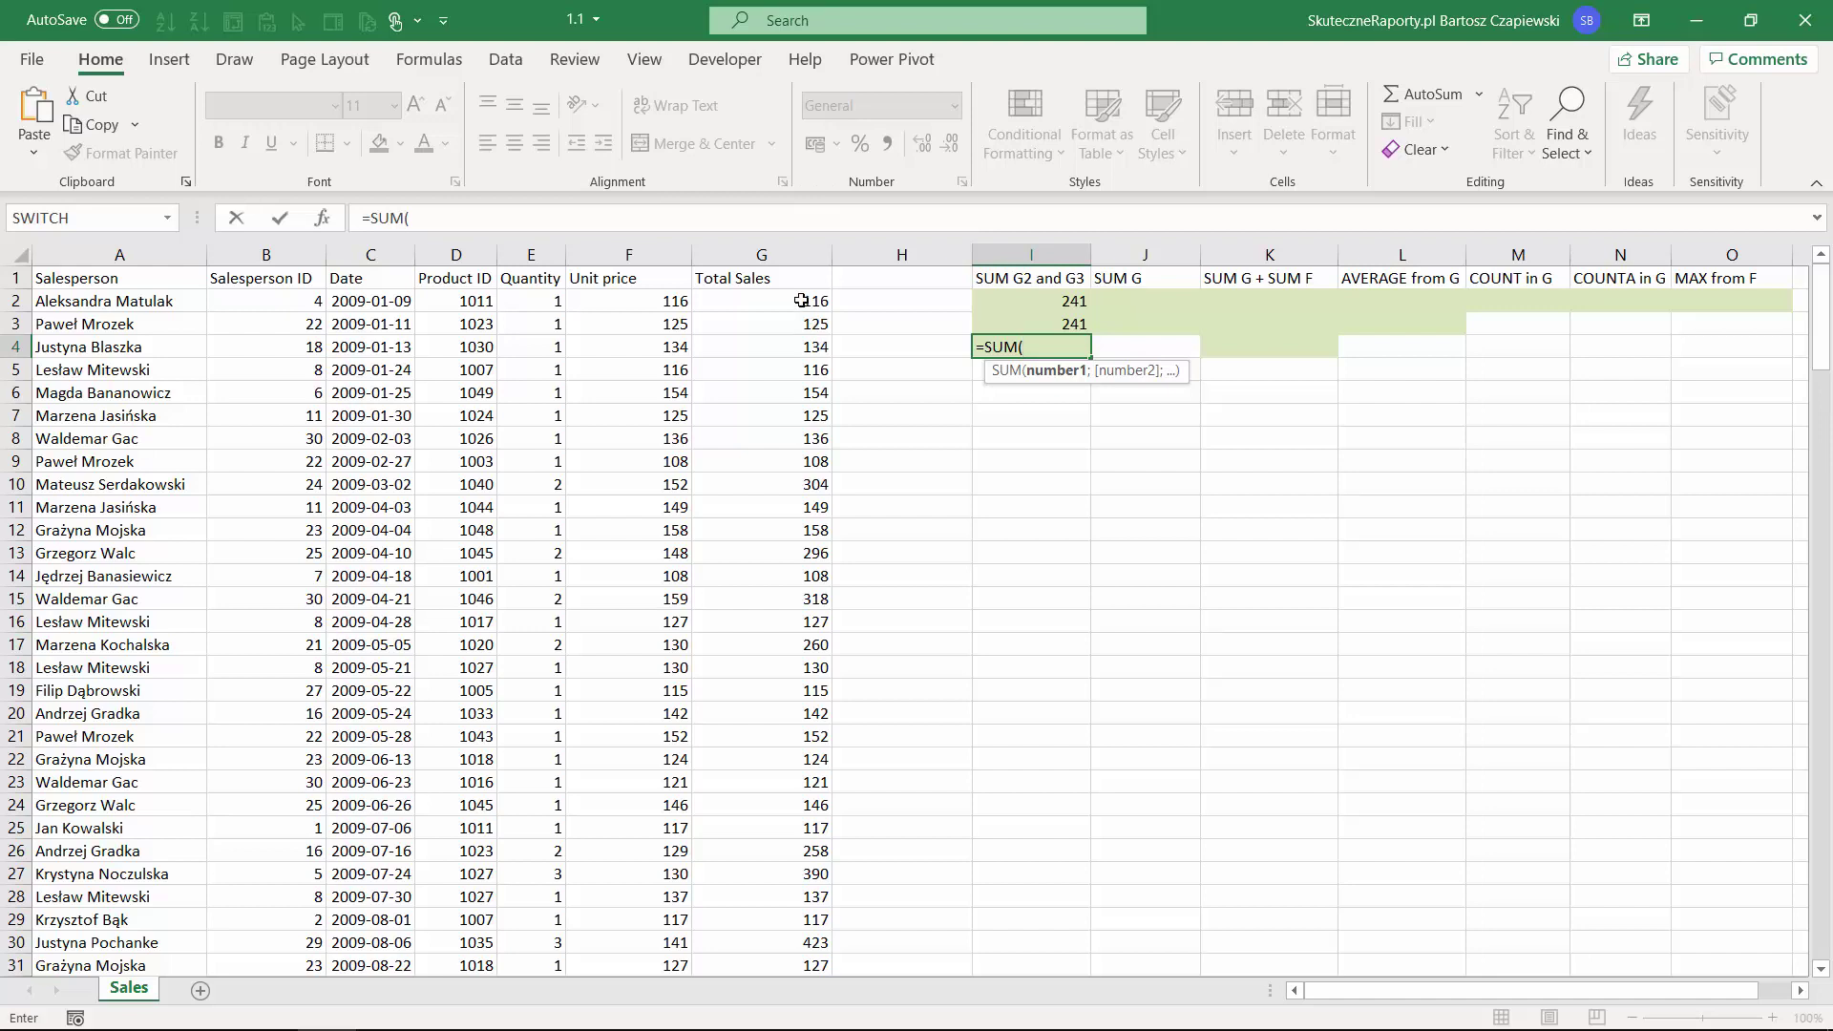
drag(802, 300, 802, 323)
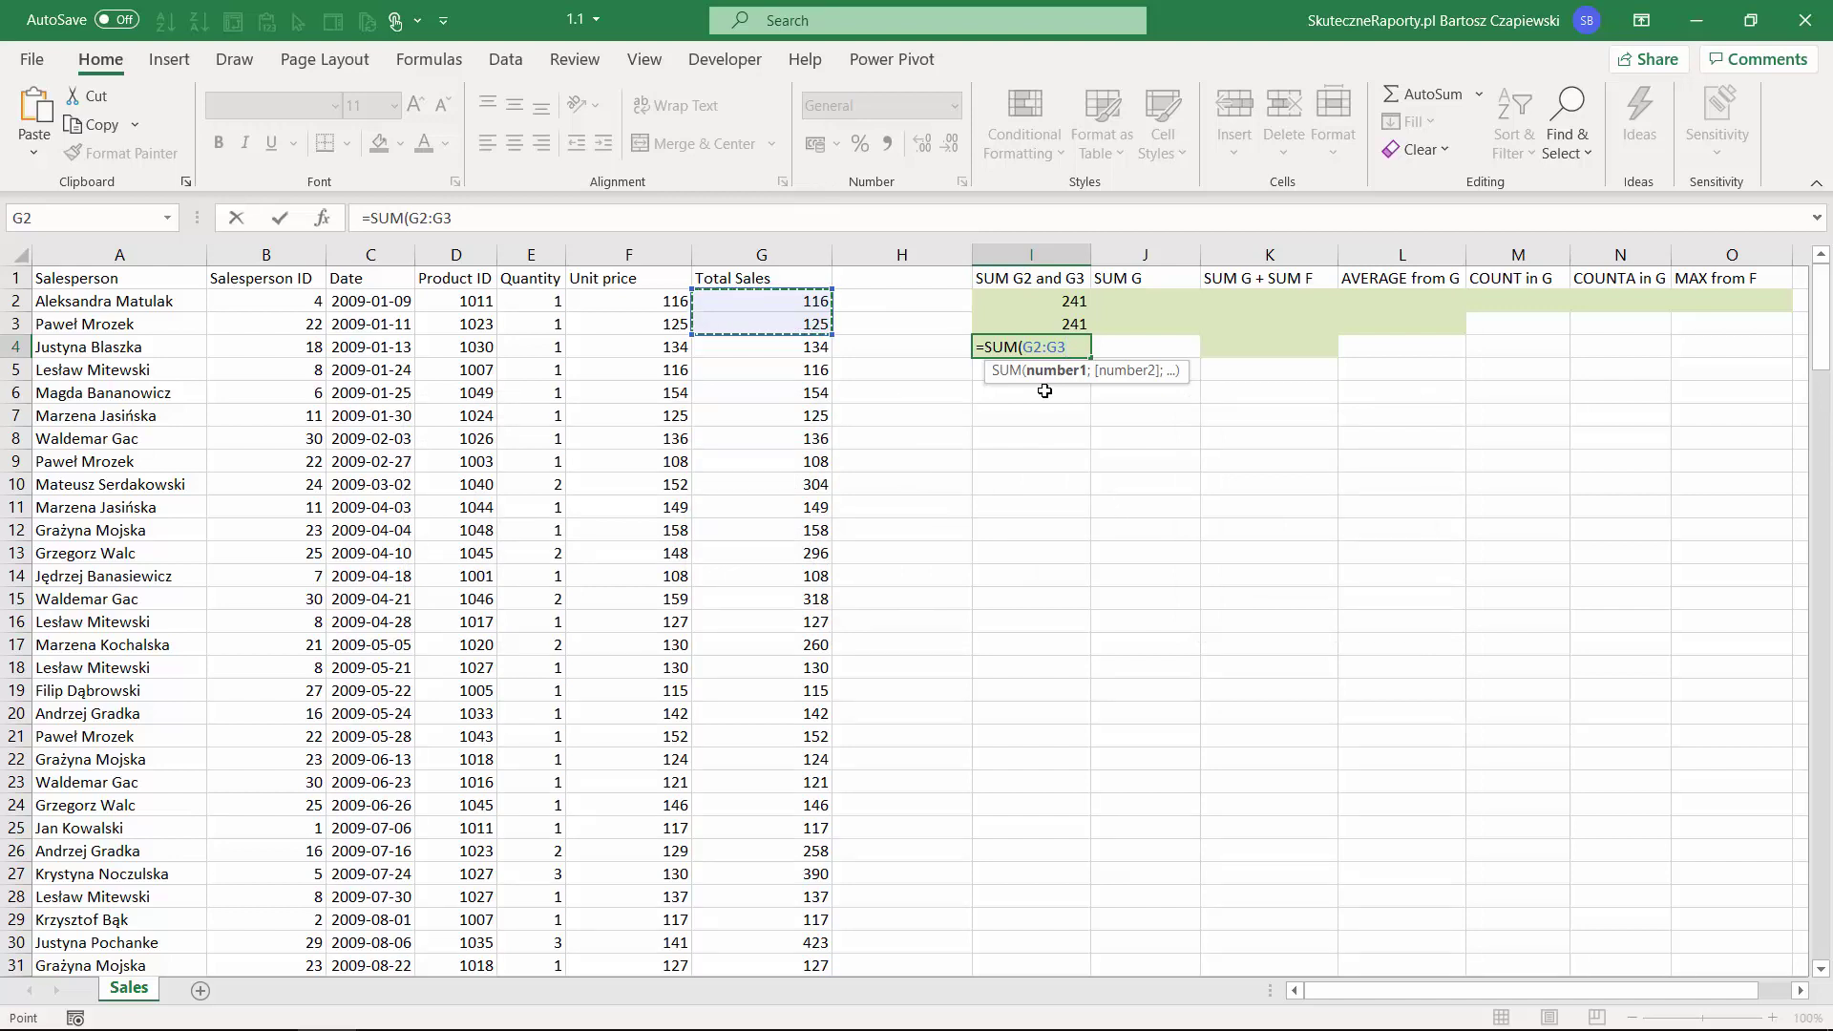
key(Return)
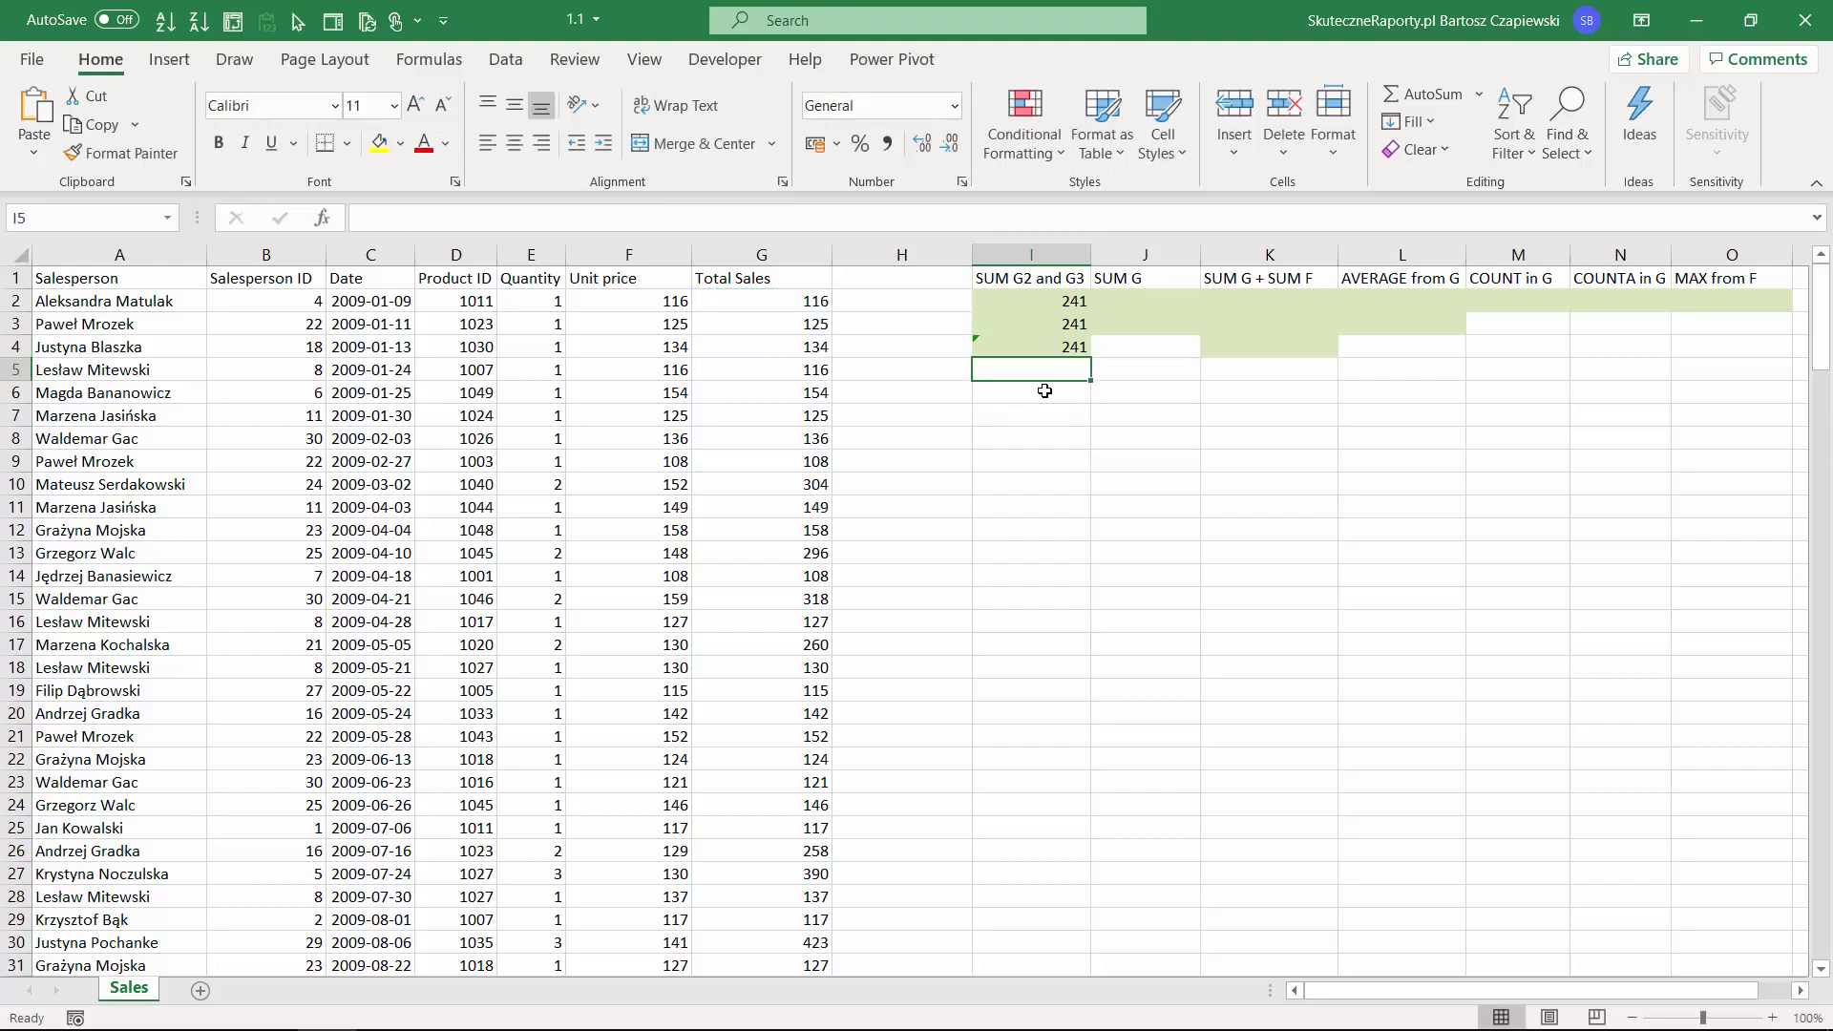
Mark I4's omitted-adjacent-cells warning as Ignore Error.
key(Up)
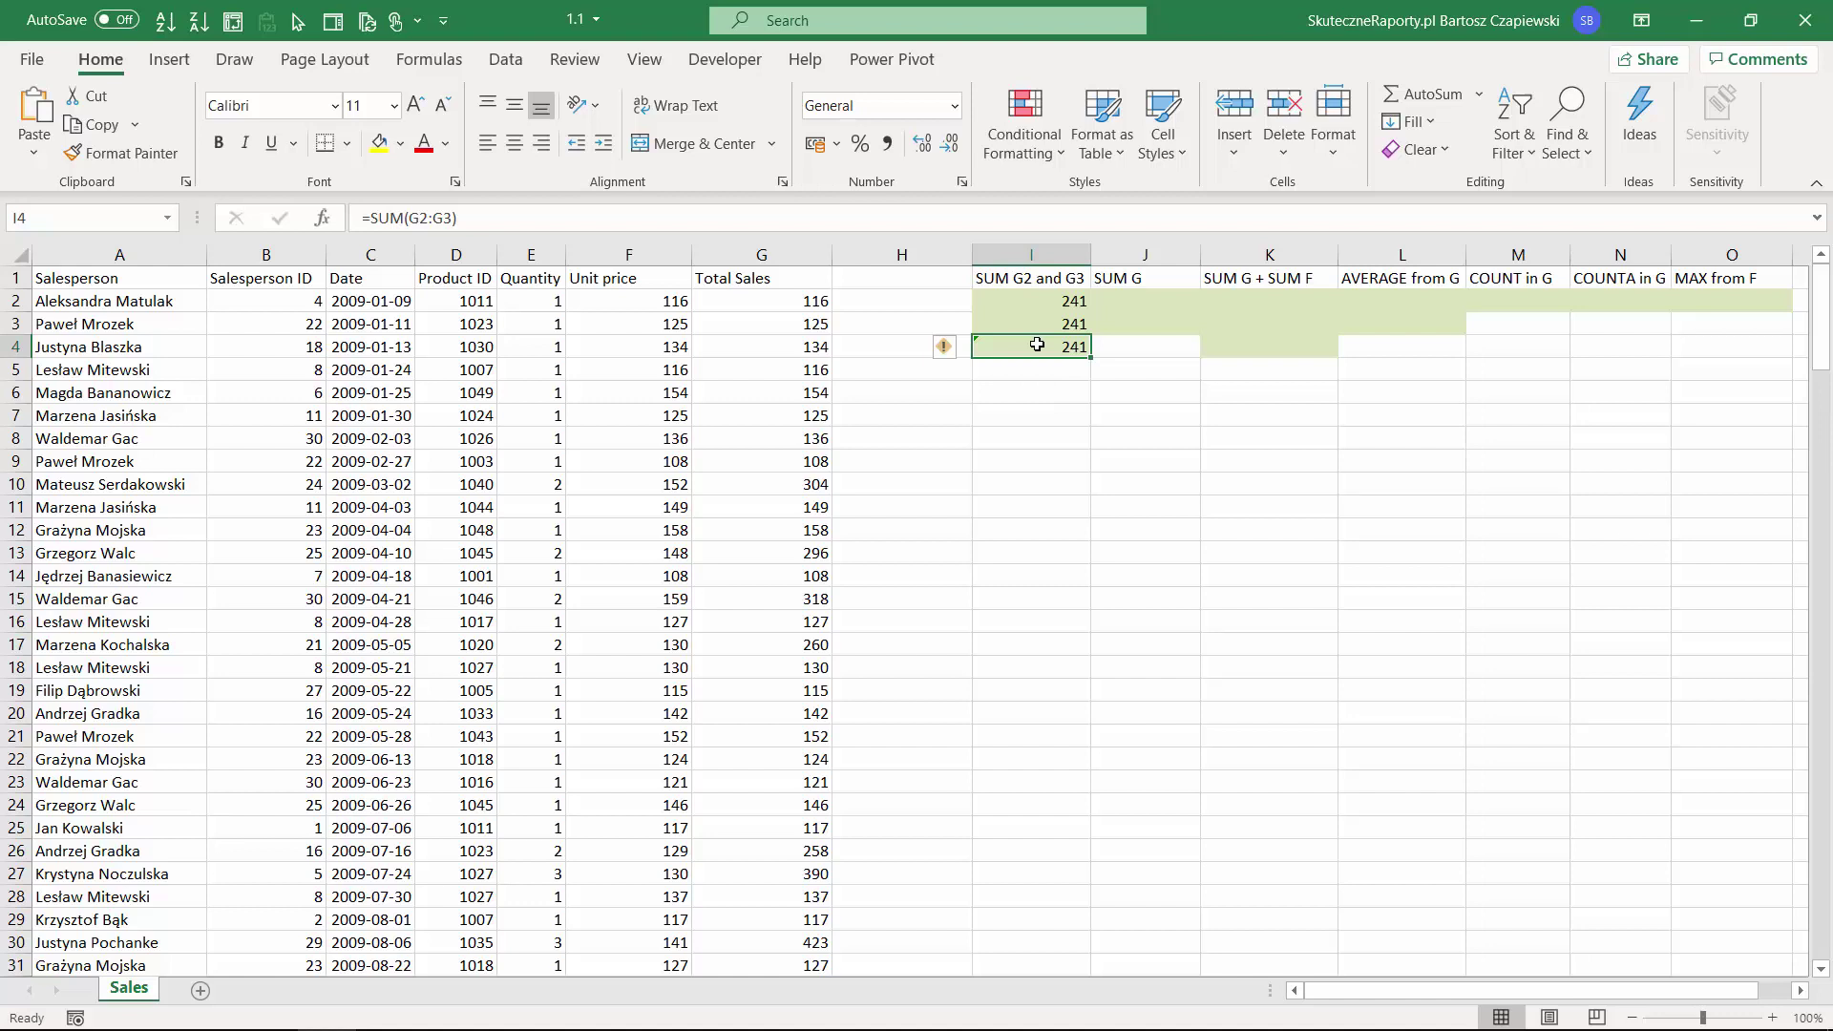
click(964, 351)
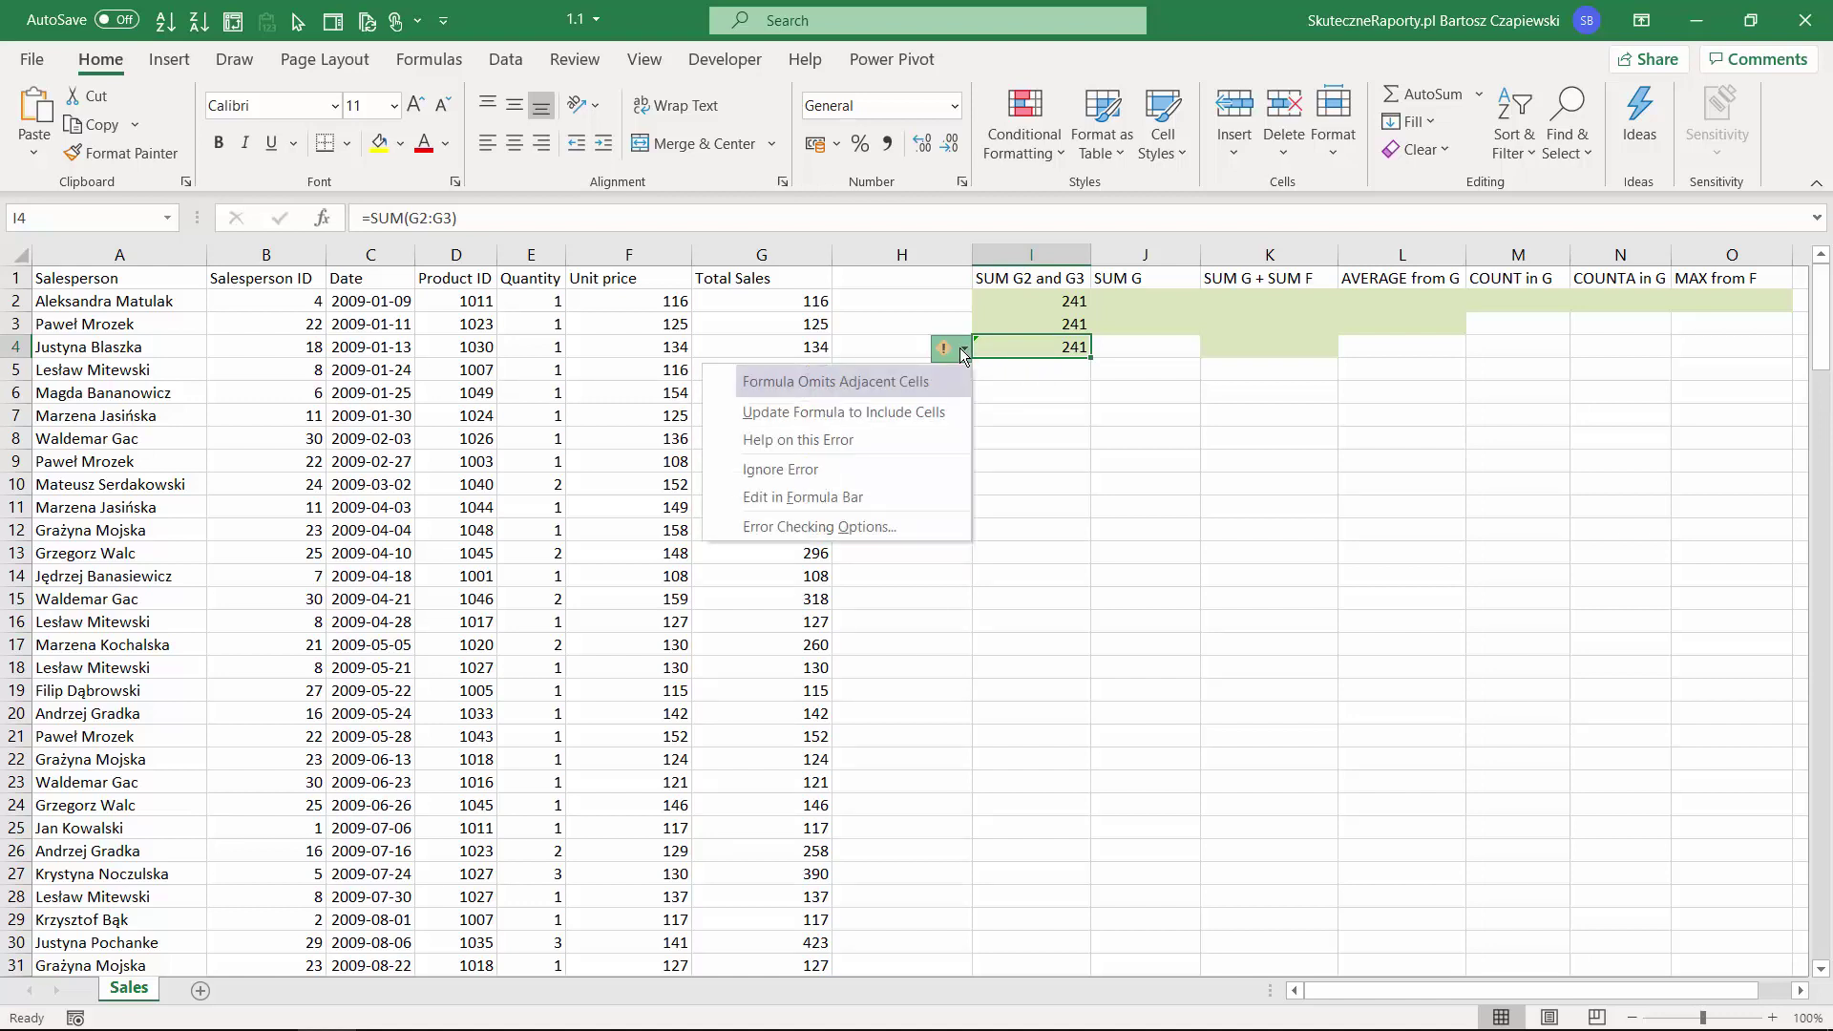
click(898, 468)
key(Right)
key(Up)
key(Up)
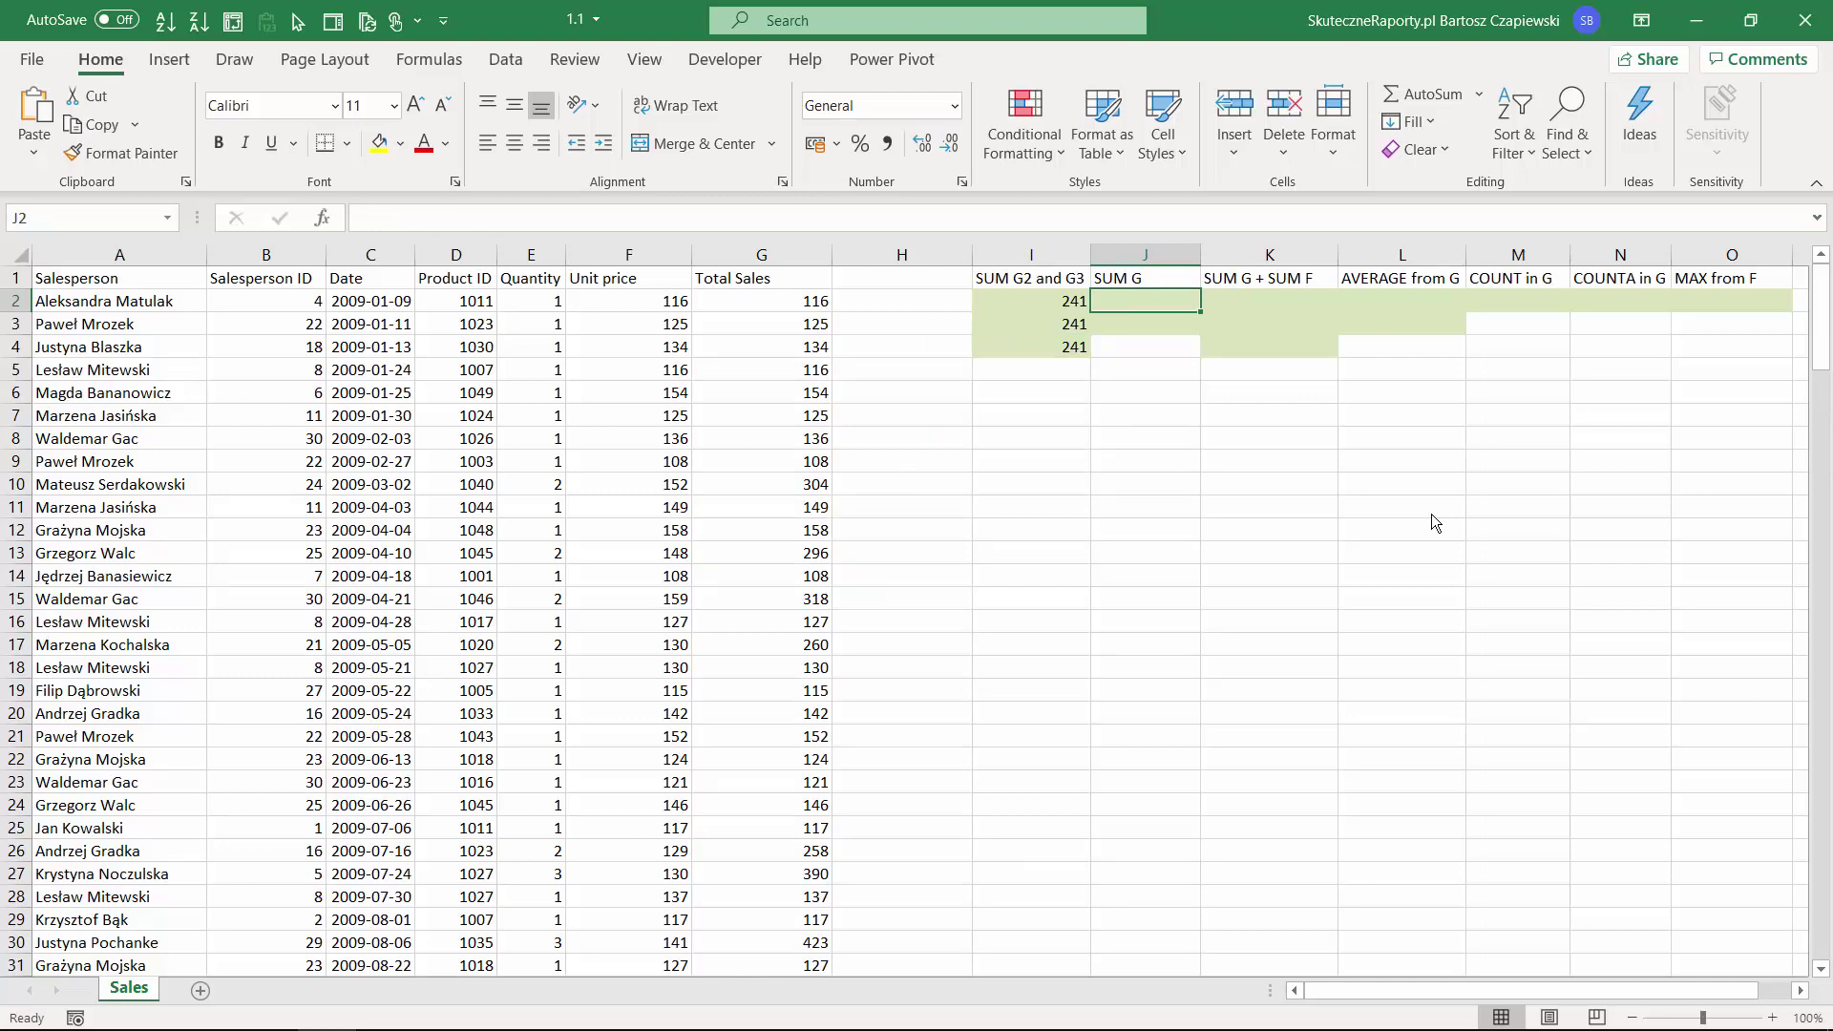
Enter =SUM(G2:G201) in J2 to total all Total Sales rows as 35875.
text(=sum)
key(Tab)
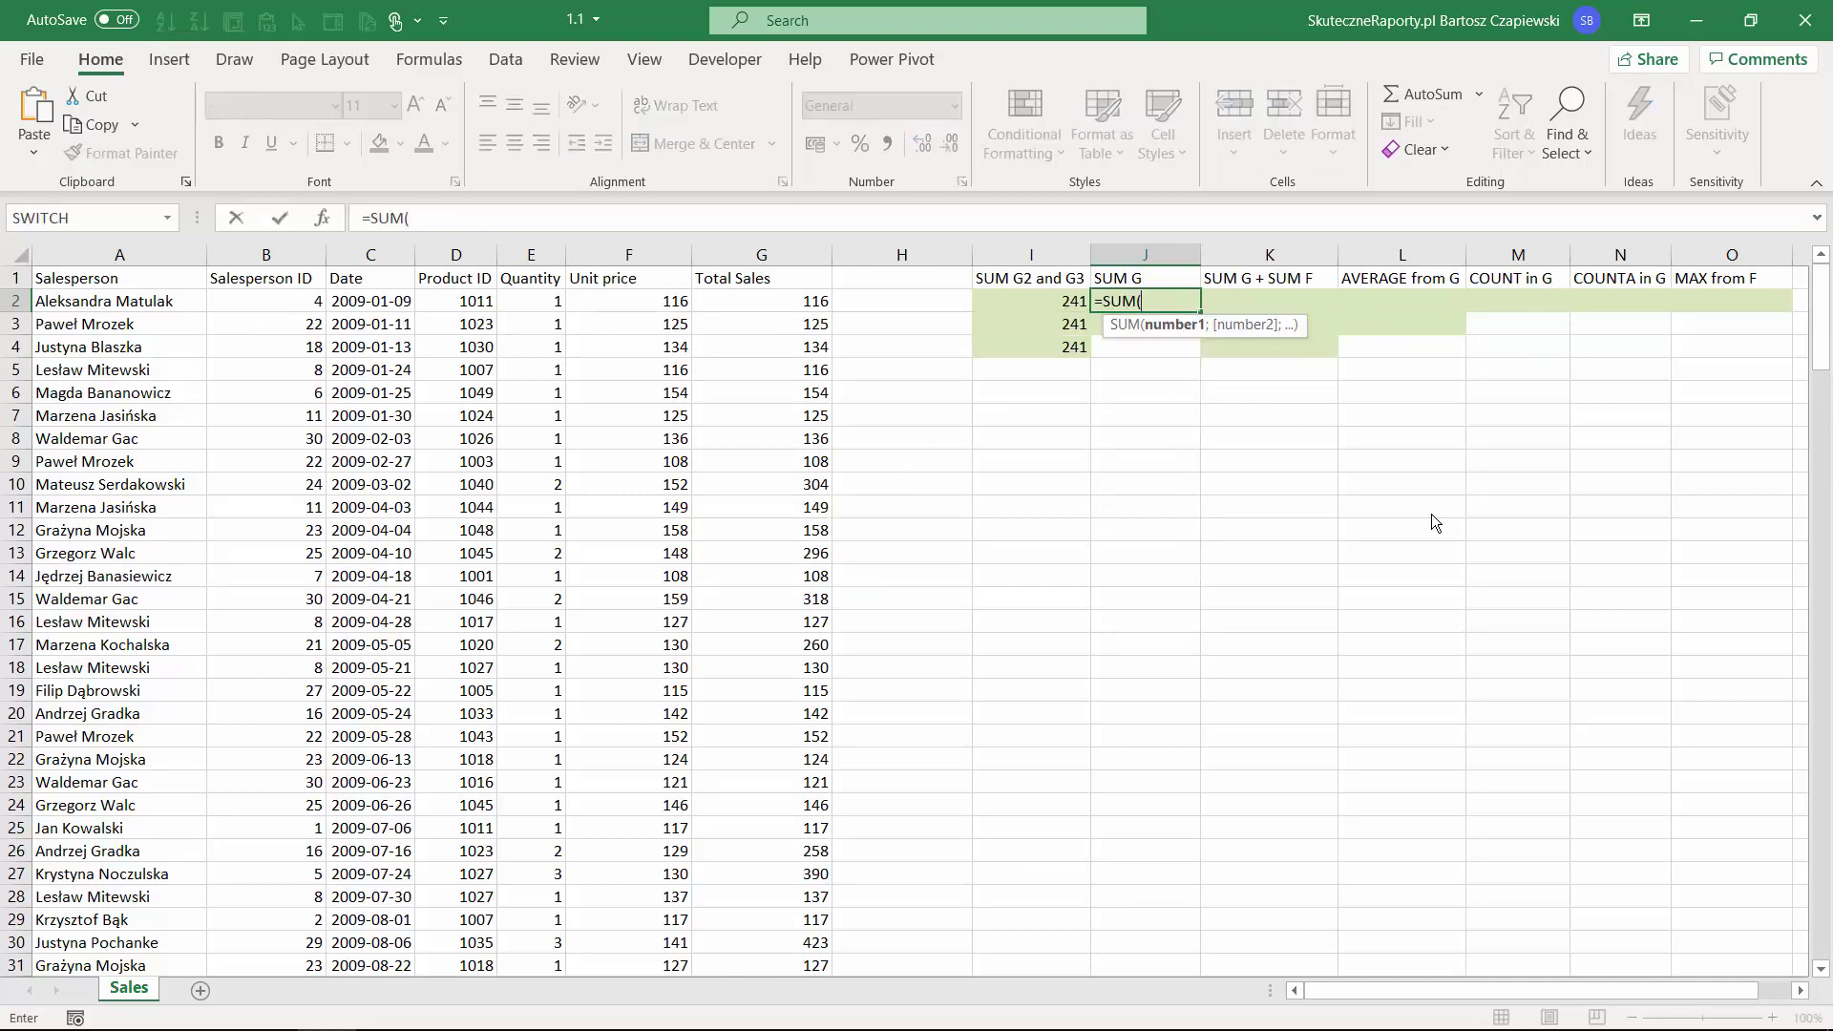
click(791, 302)
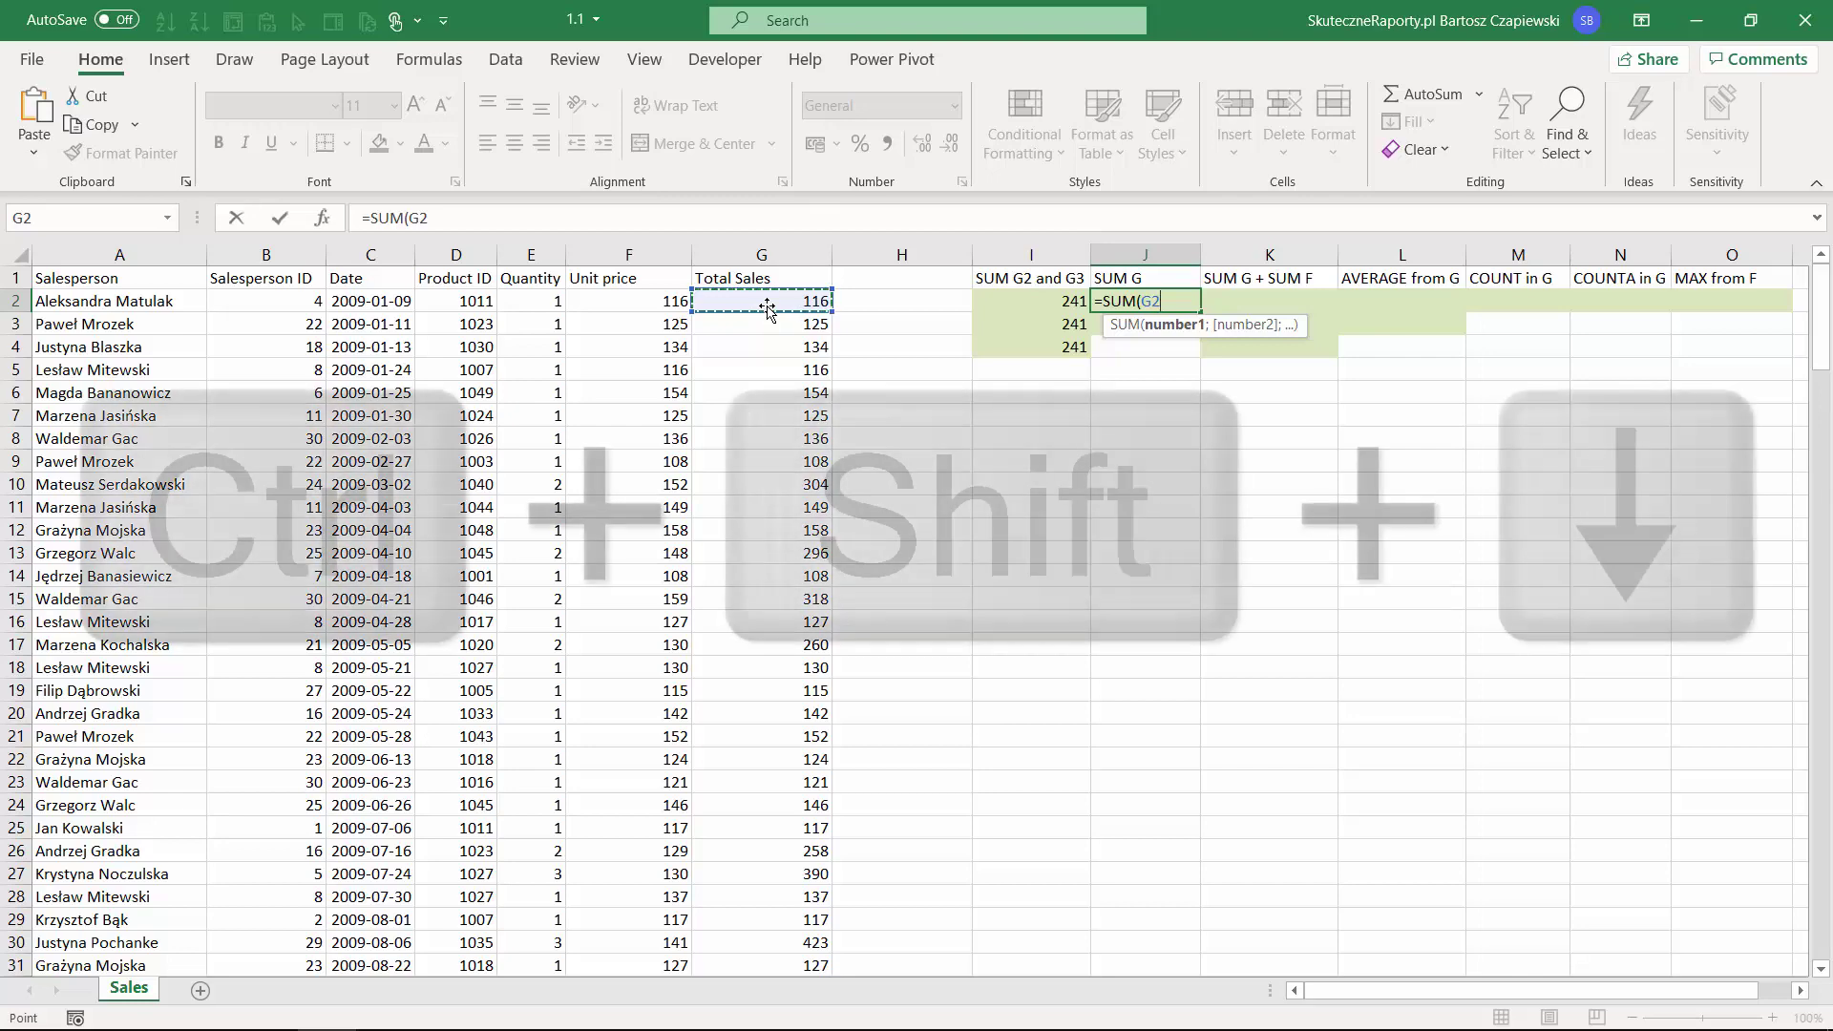
key(ctrl+shift+Down)
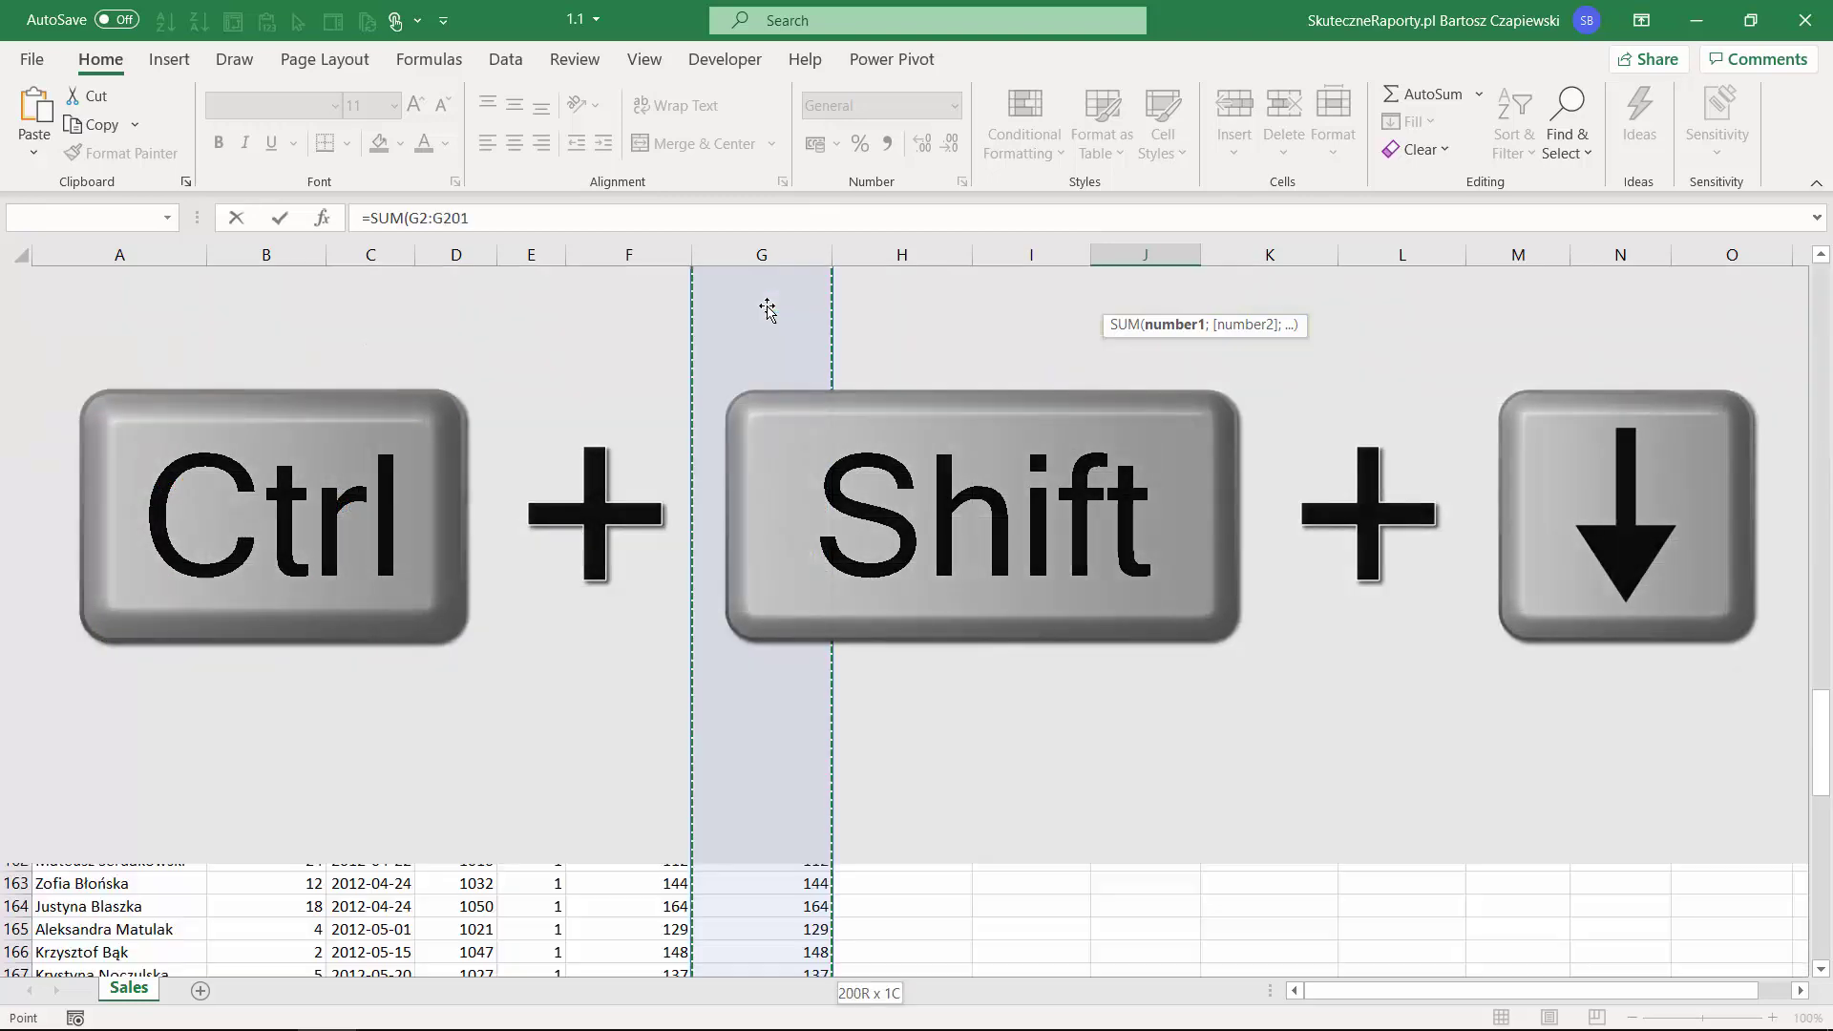
text())
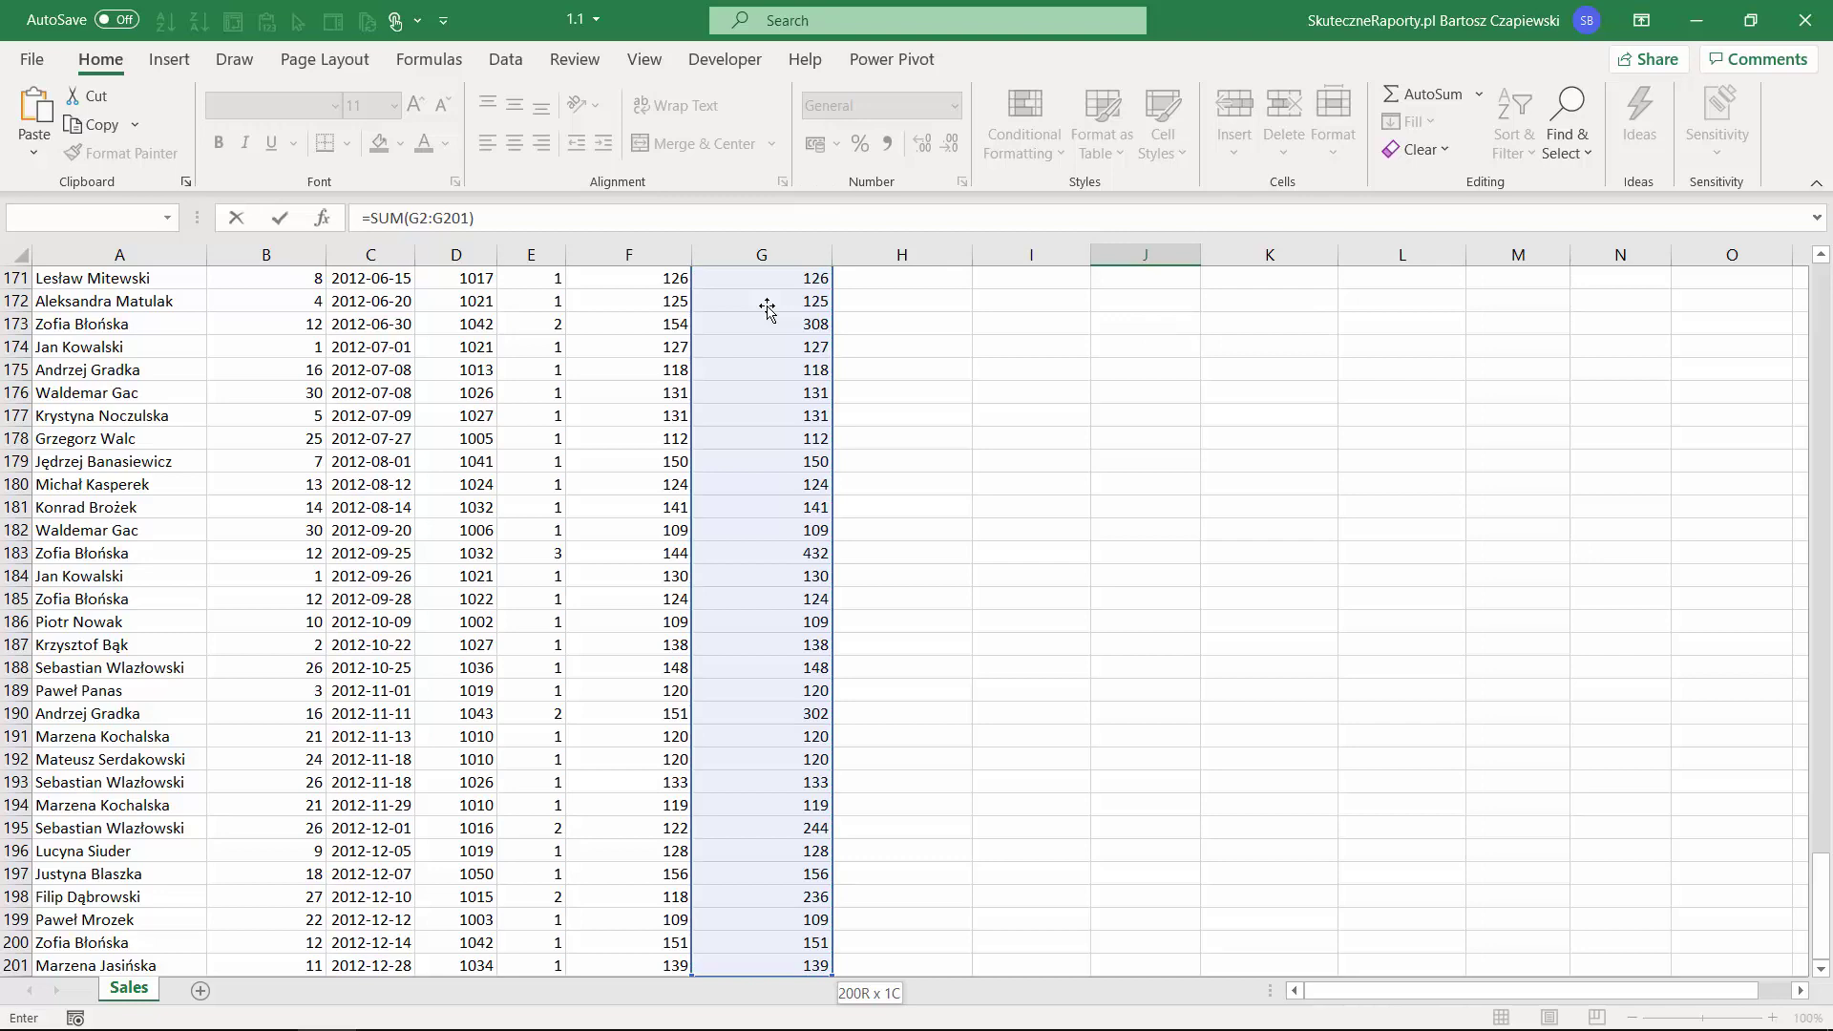
key(Return)
scroll(904, 391, up, 1)
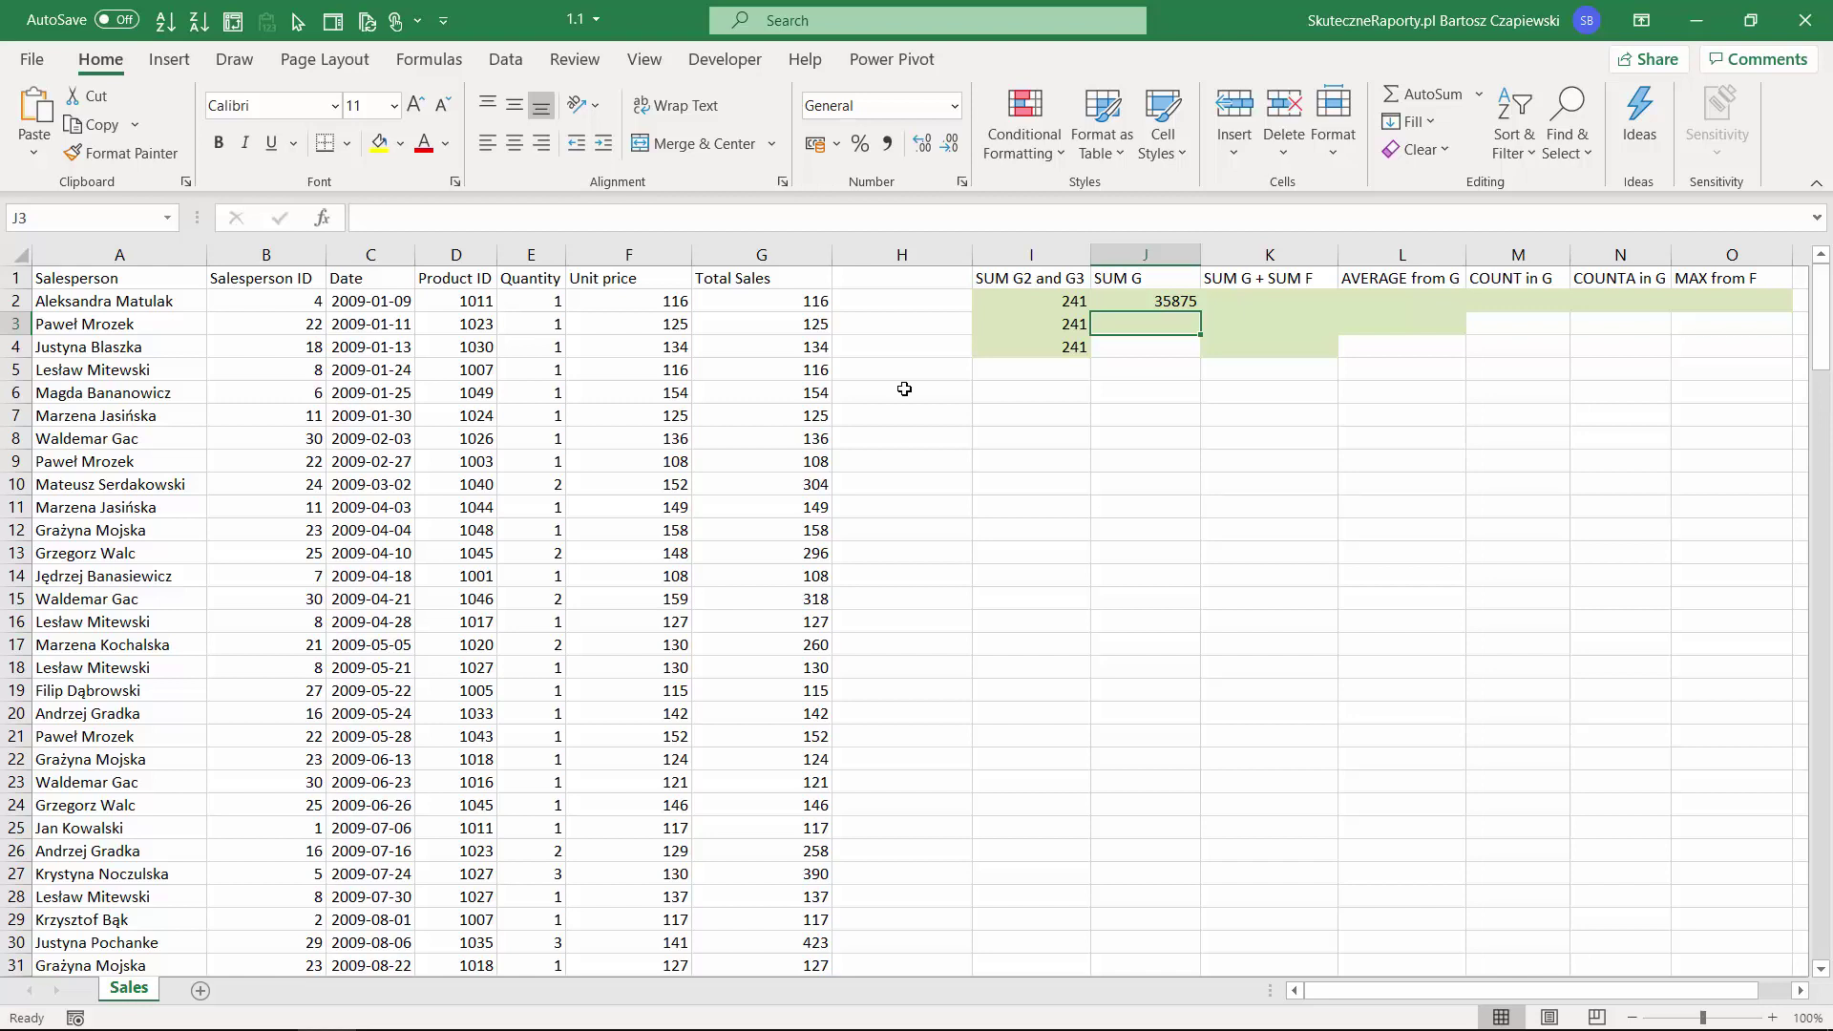
key(Up)
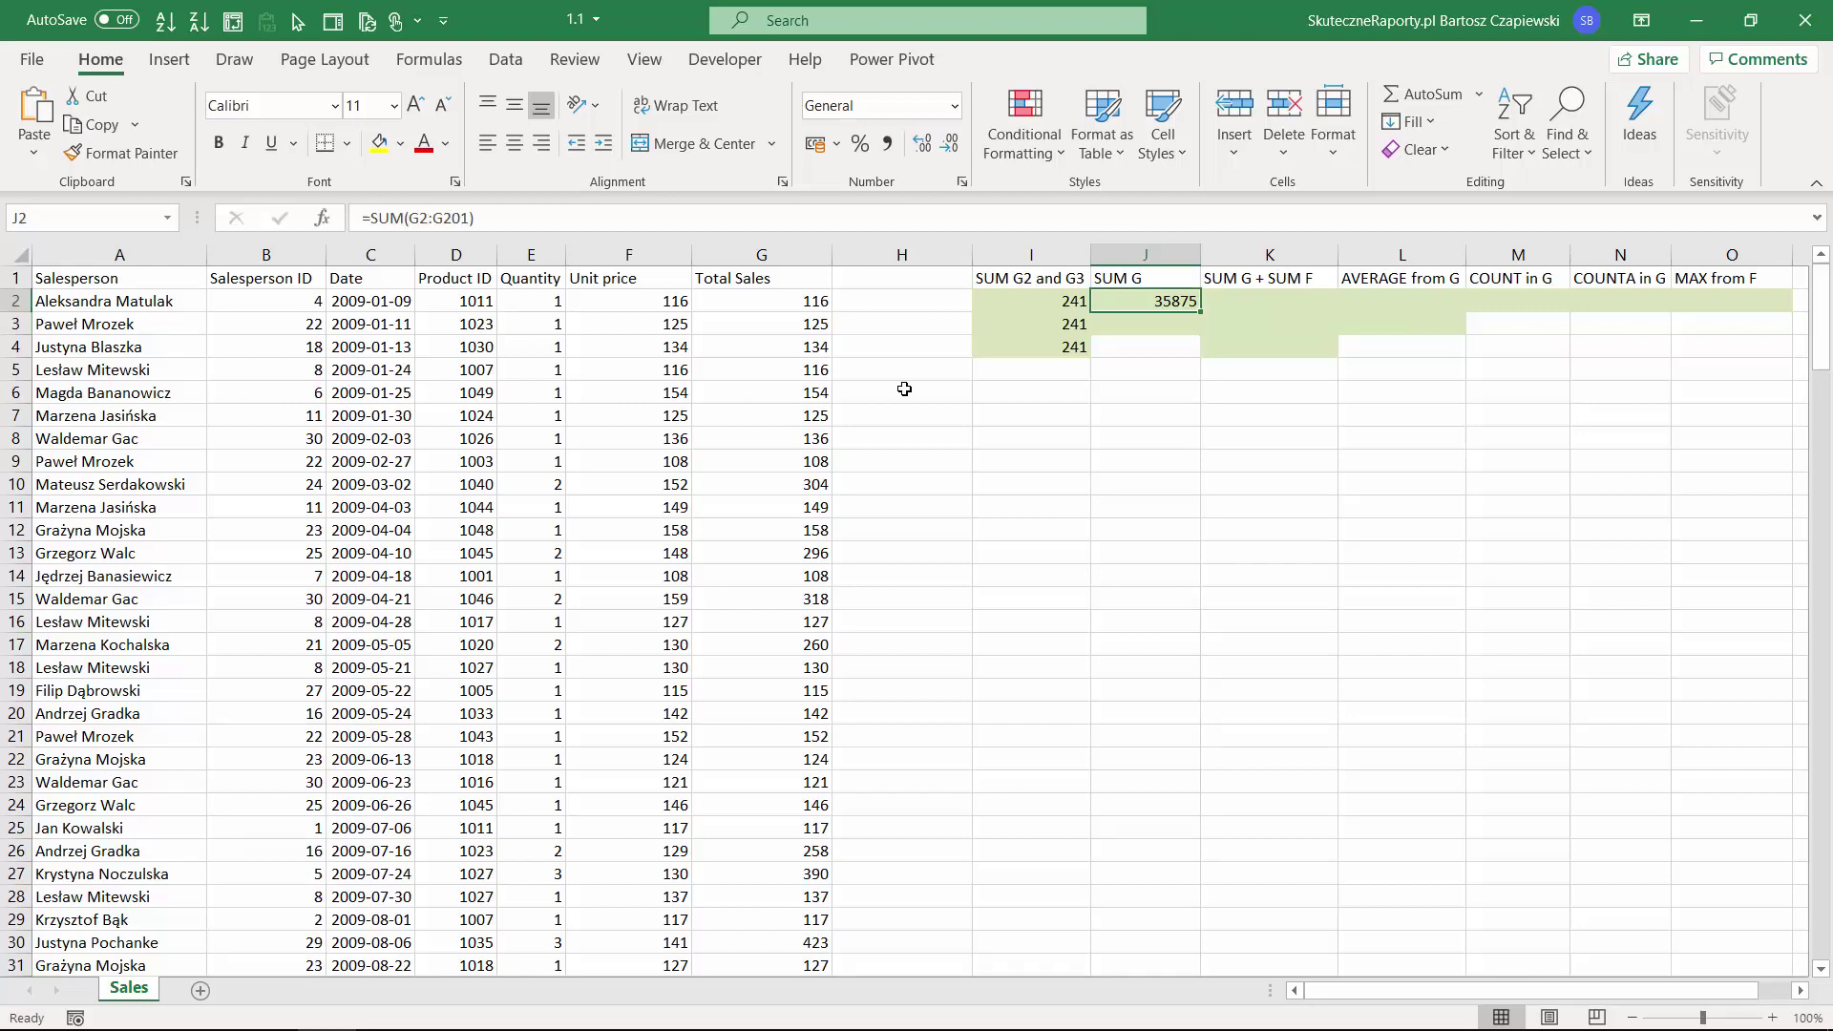
key(Down)
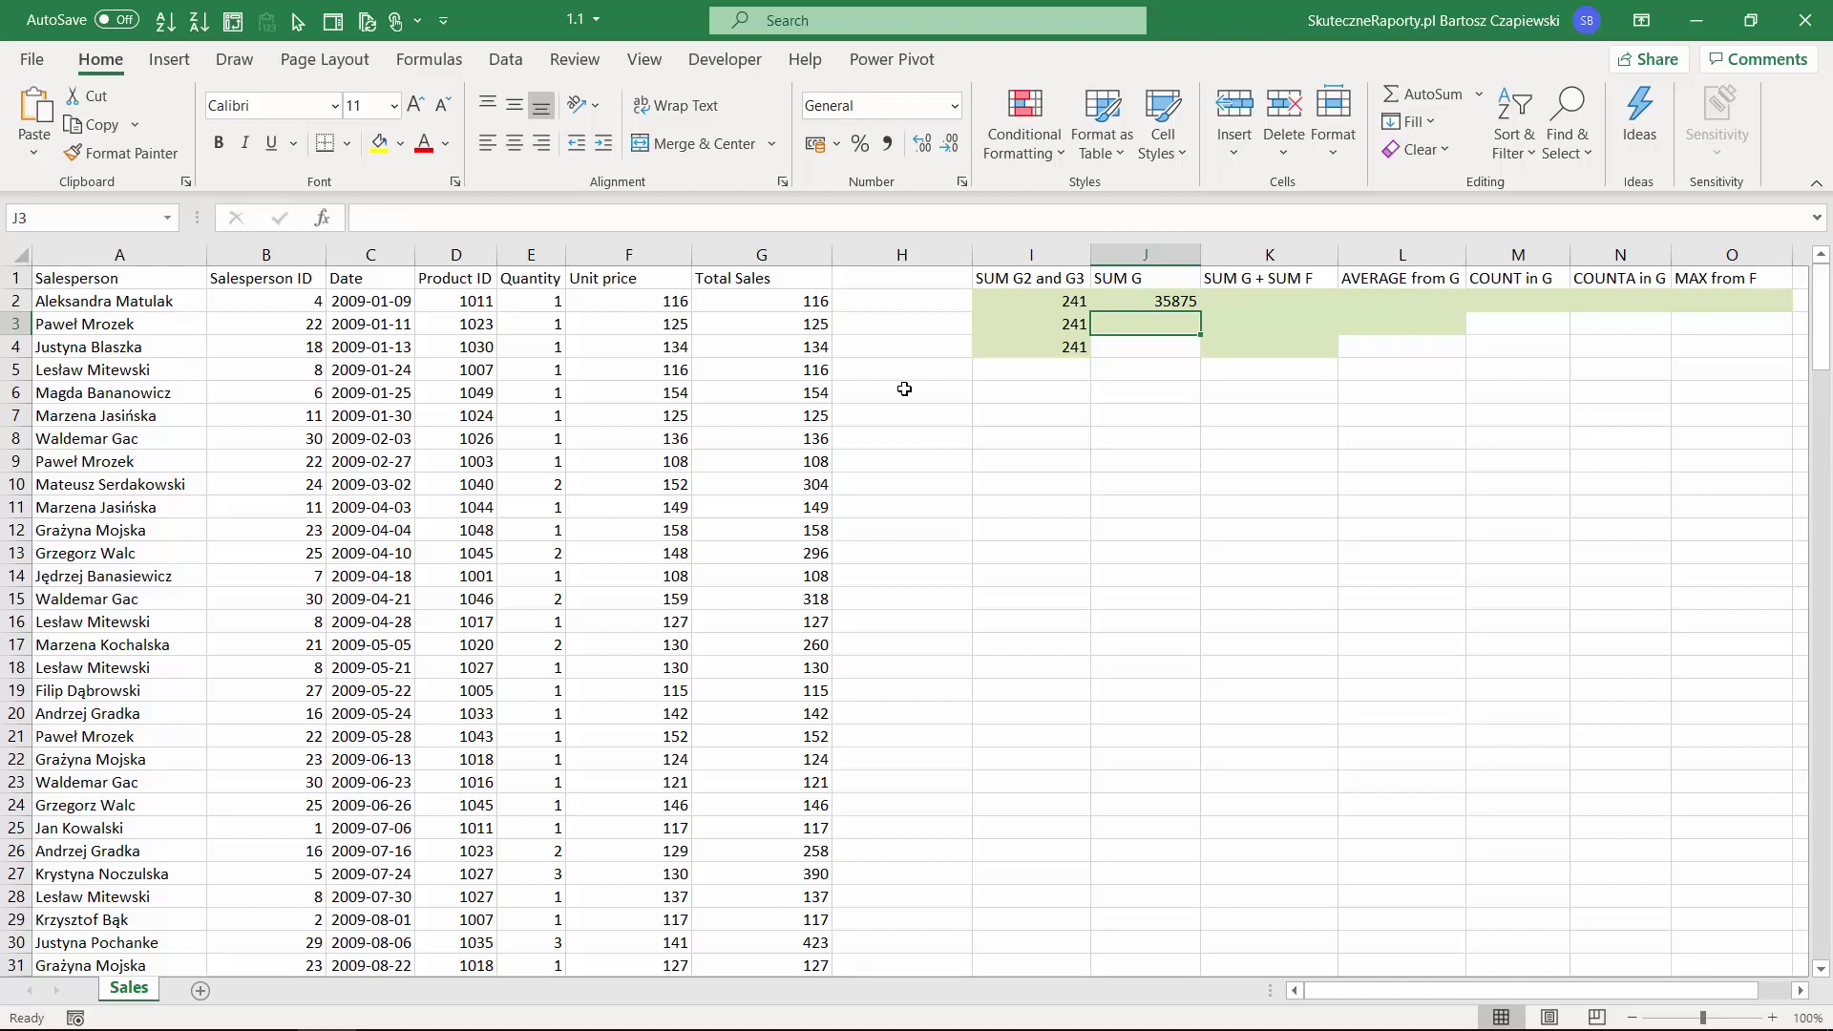
Enter =SUM(G:G) in J3 and compare it with the I3 formula.
text(=SUM()
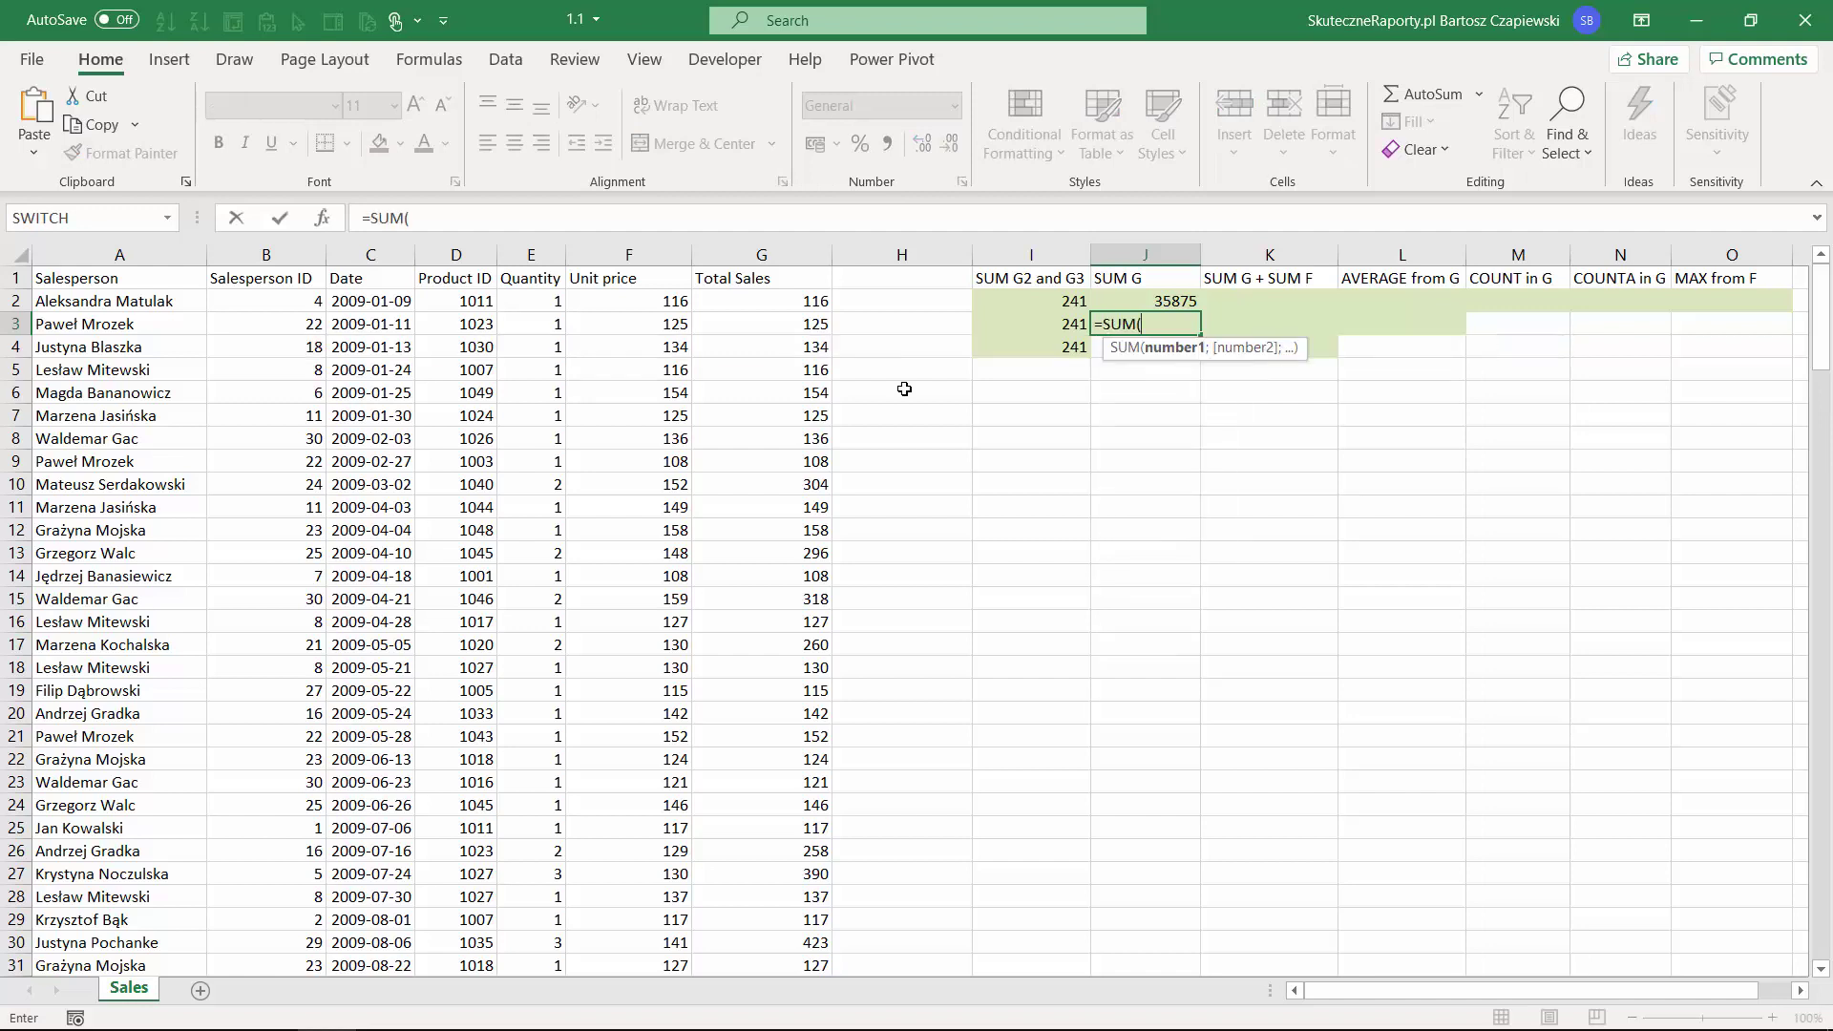
click(779, 255)
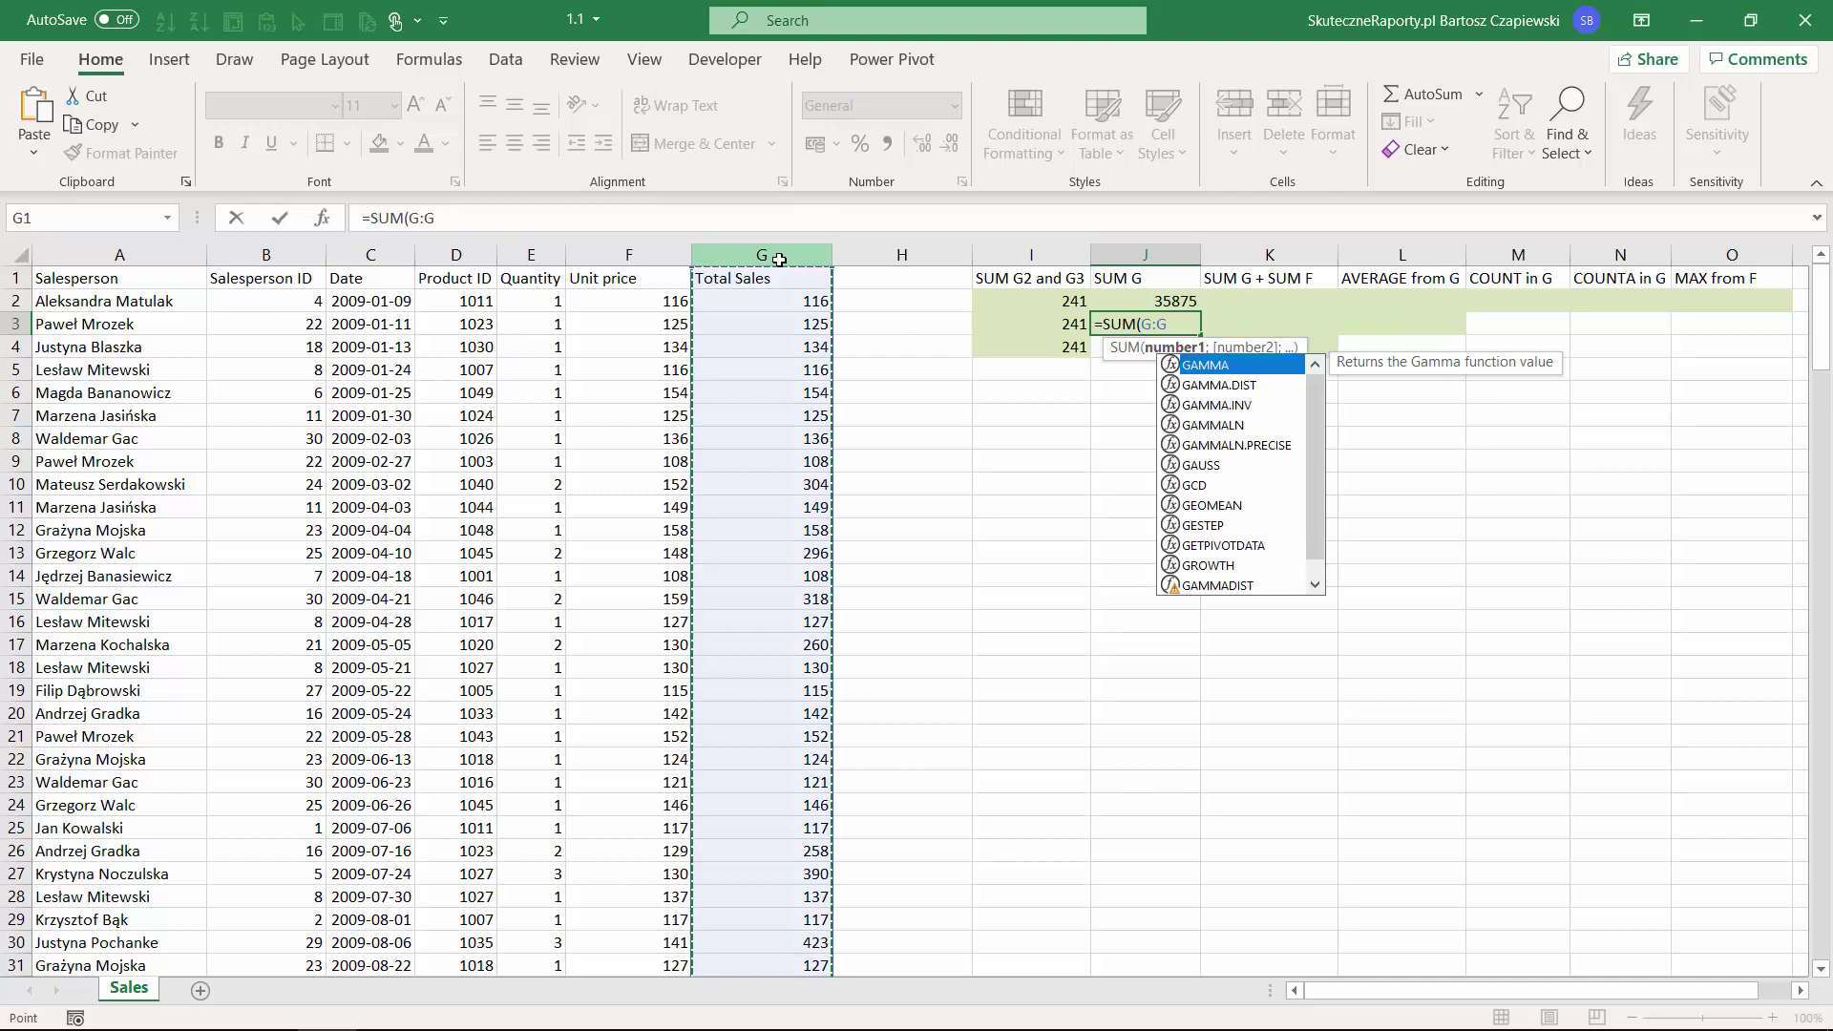
key(Return)
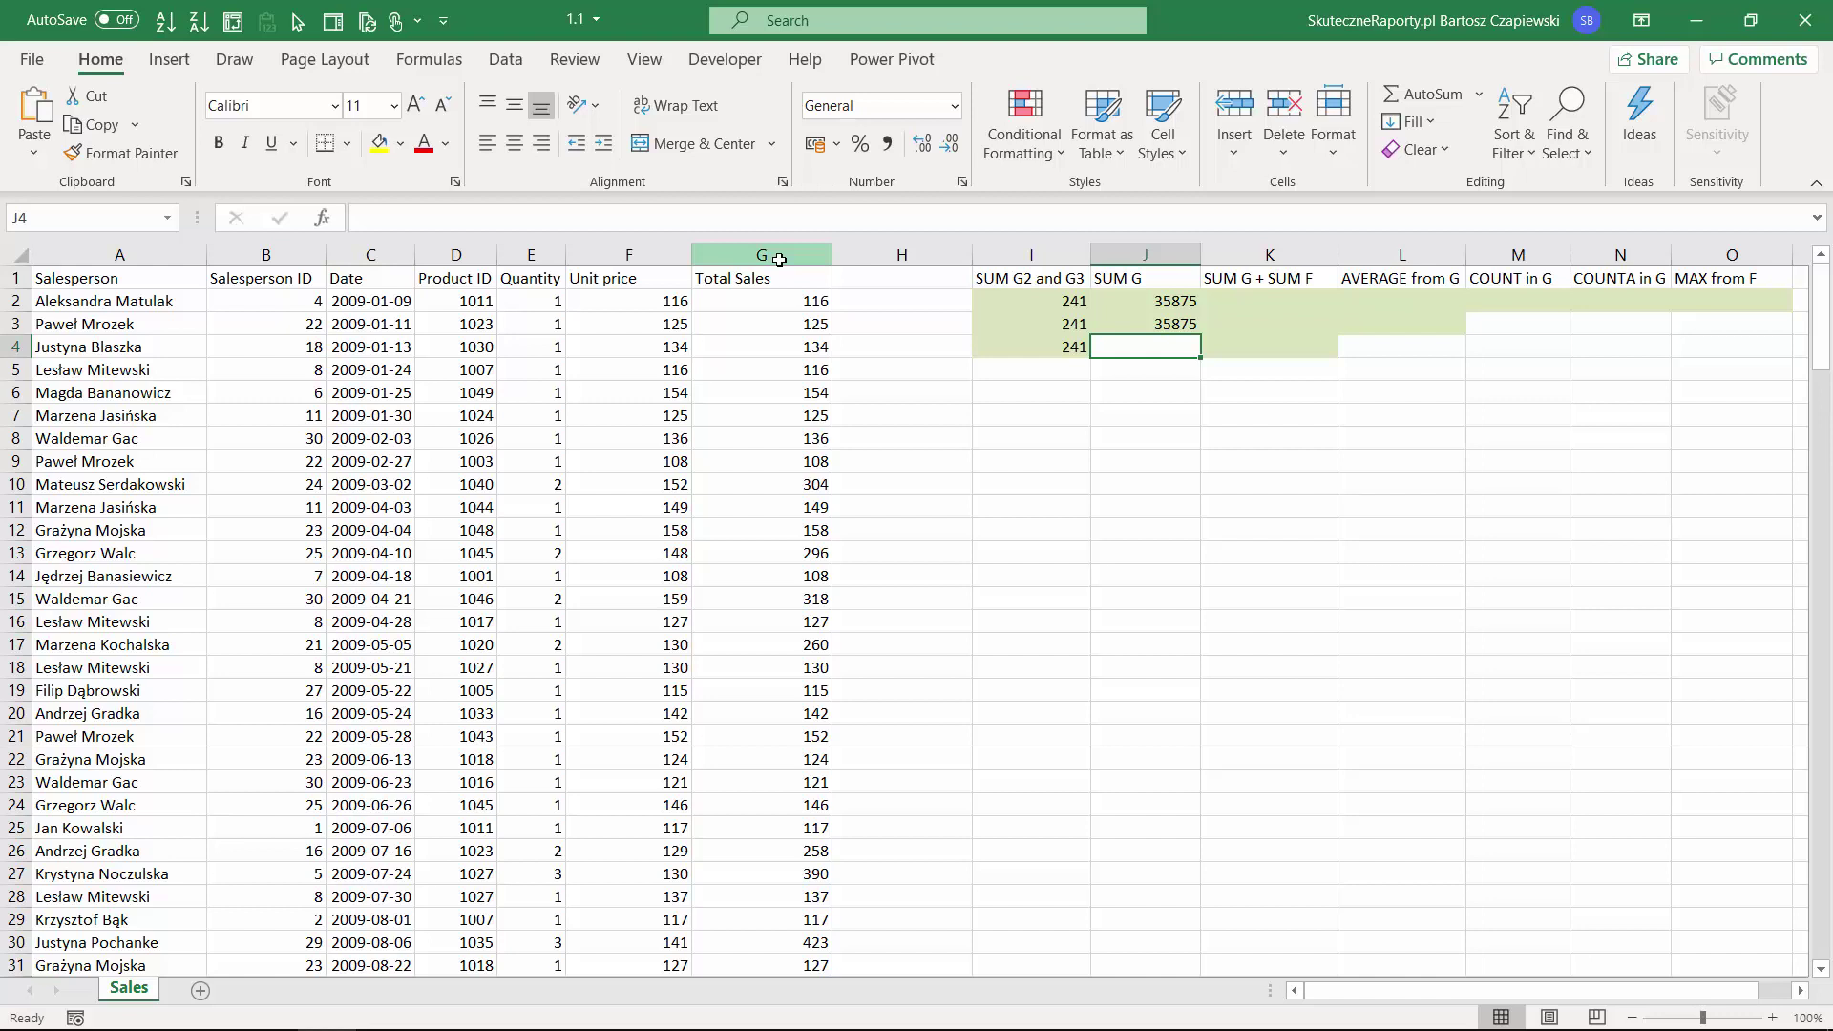
key(Up)
key(Left)
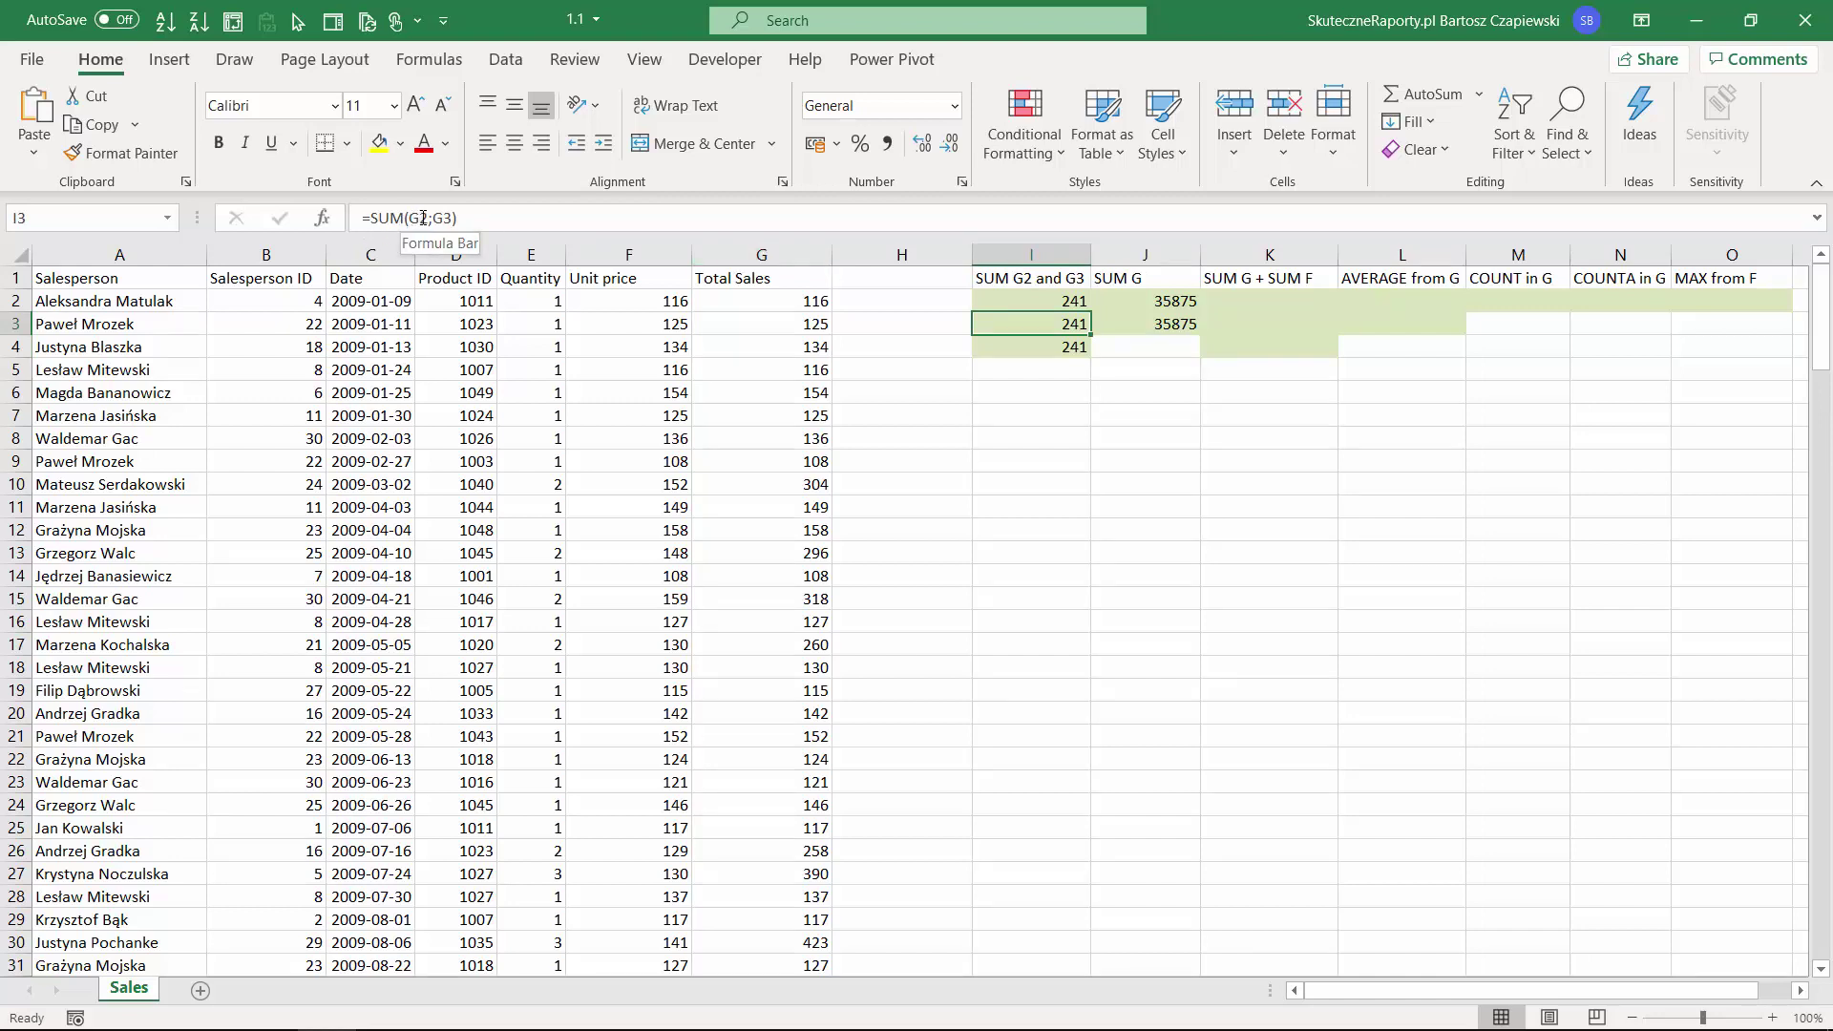
key(Right)
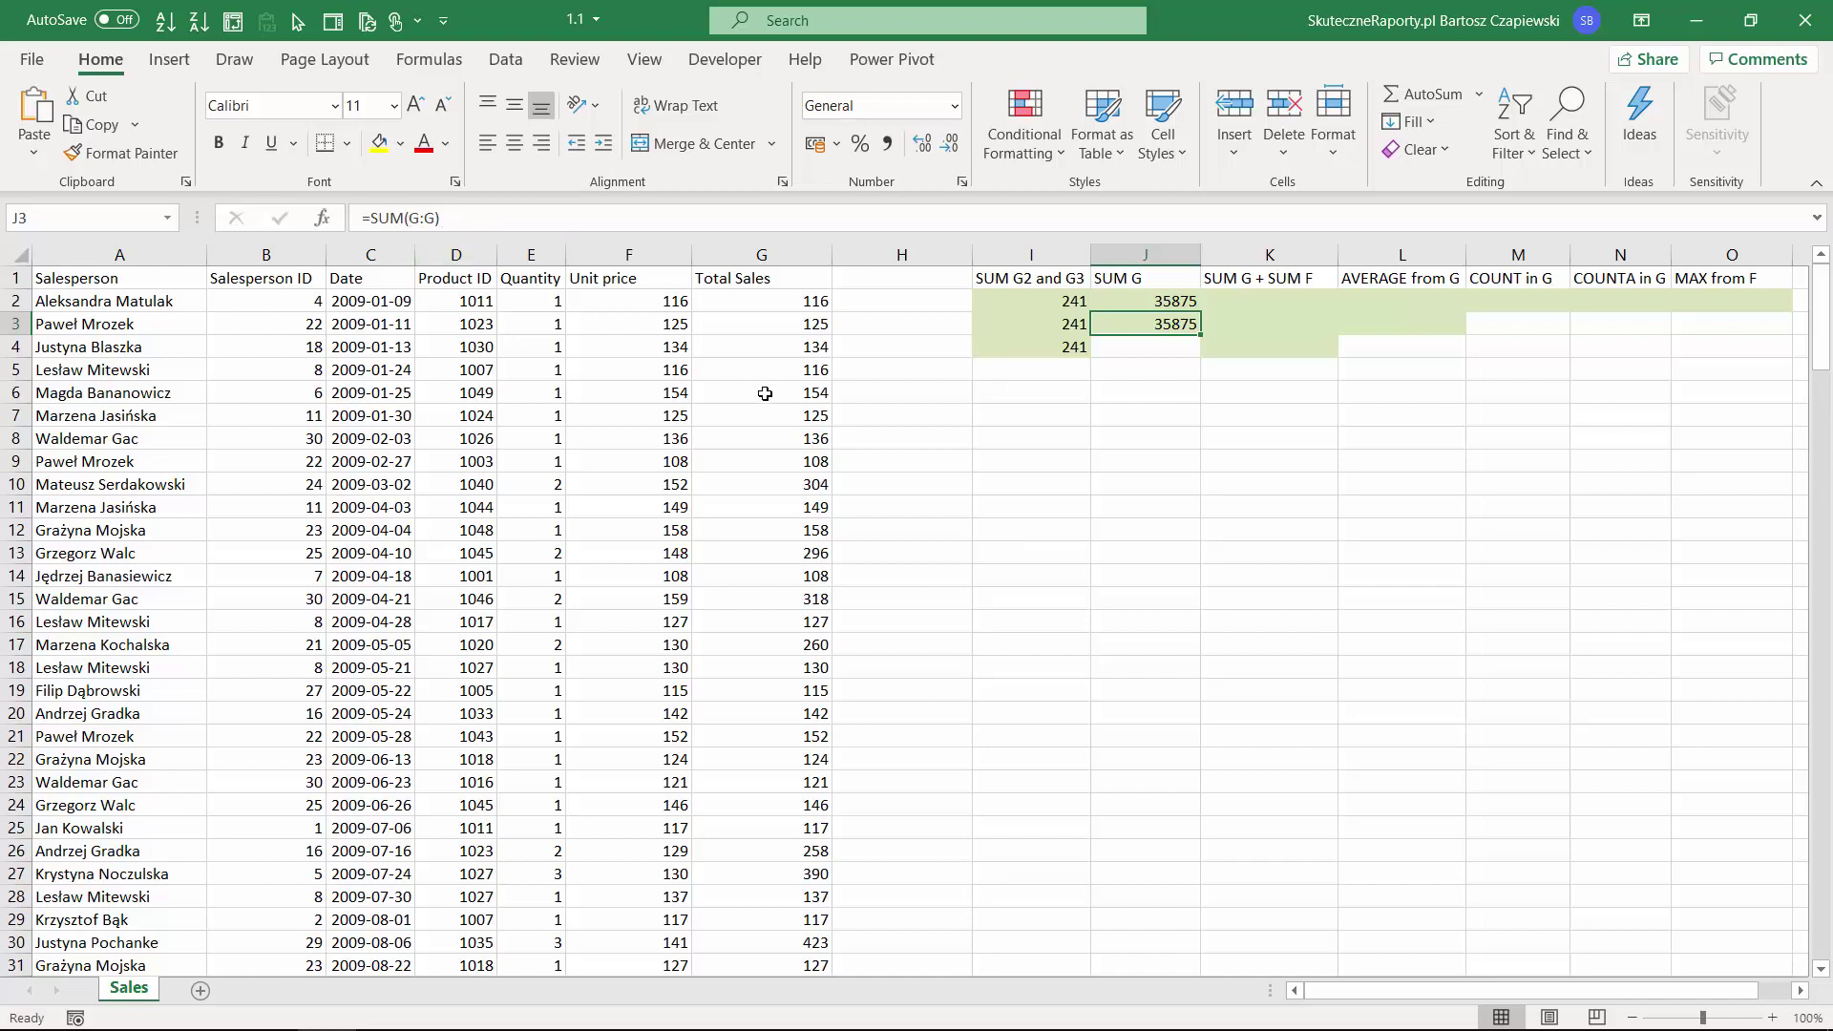
click(1253, 307)
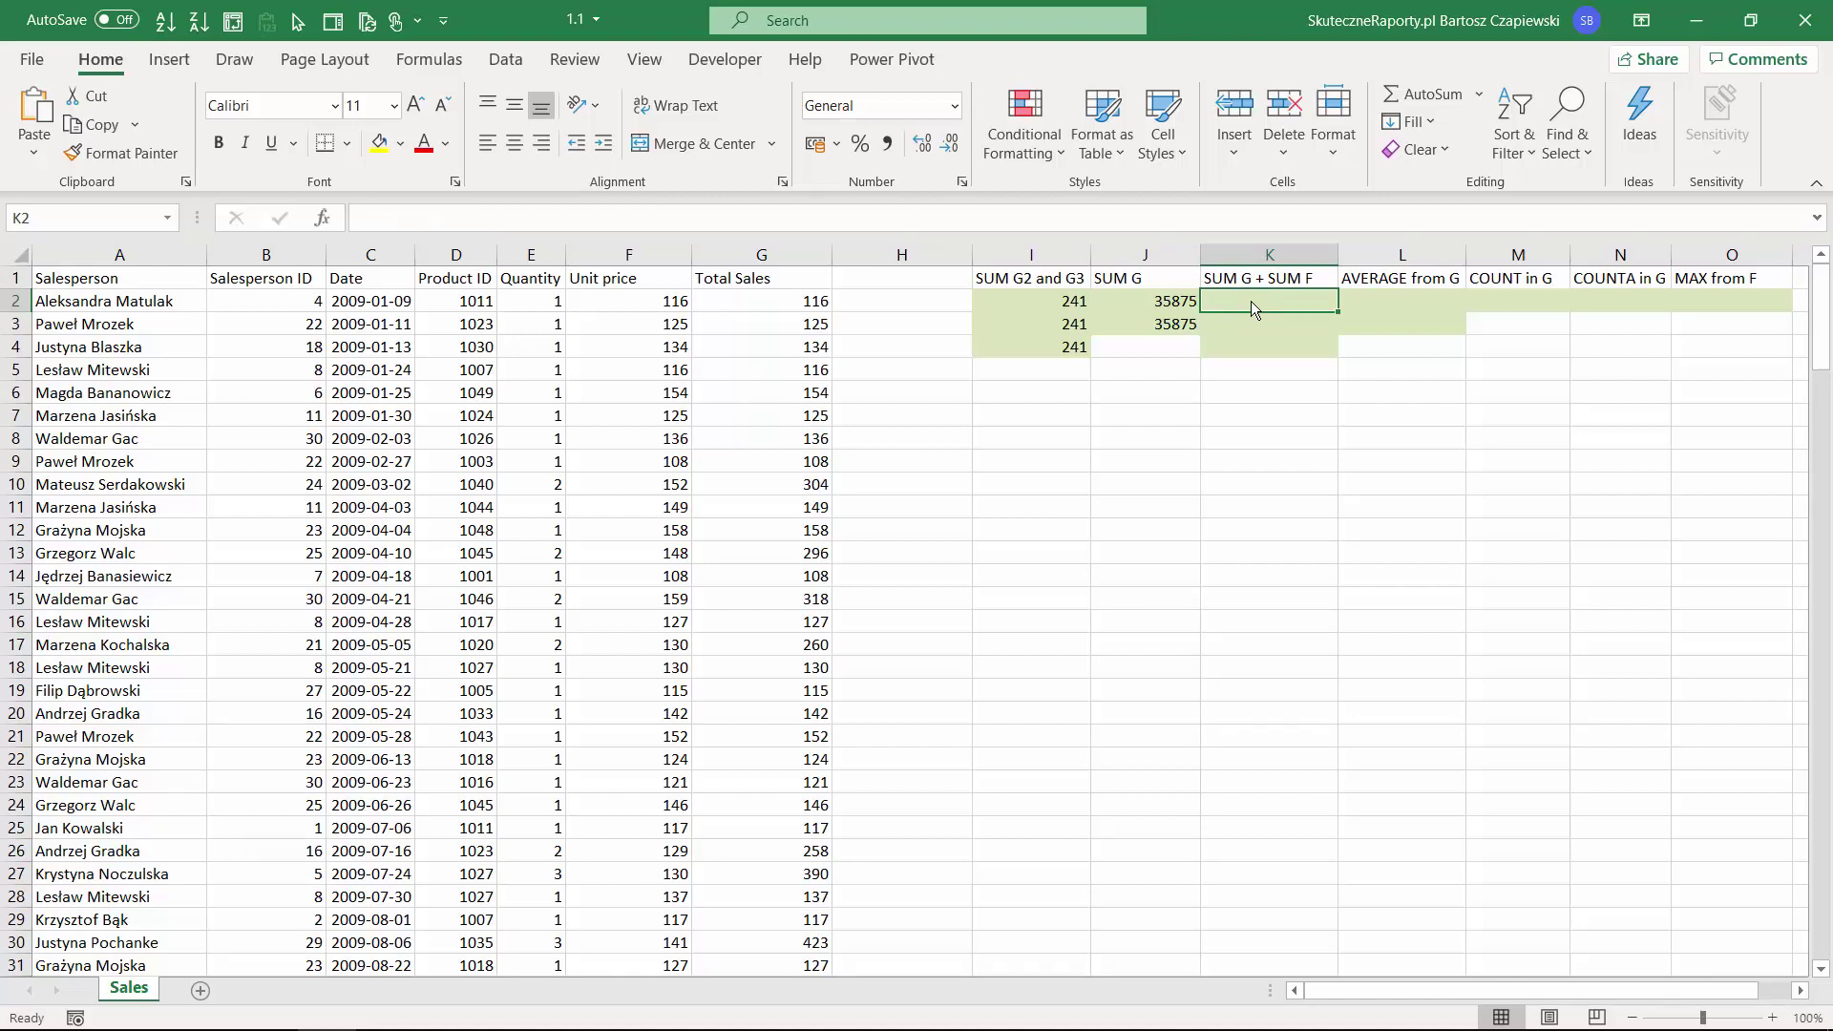
Start K2 with =SUM(G2:G201).
text(=SUM()
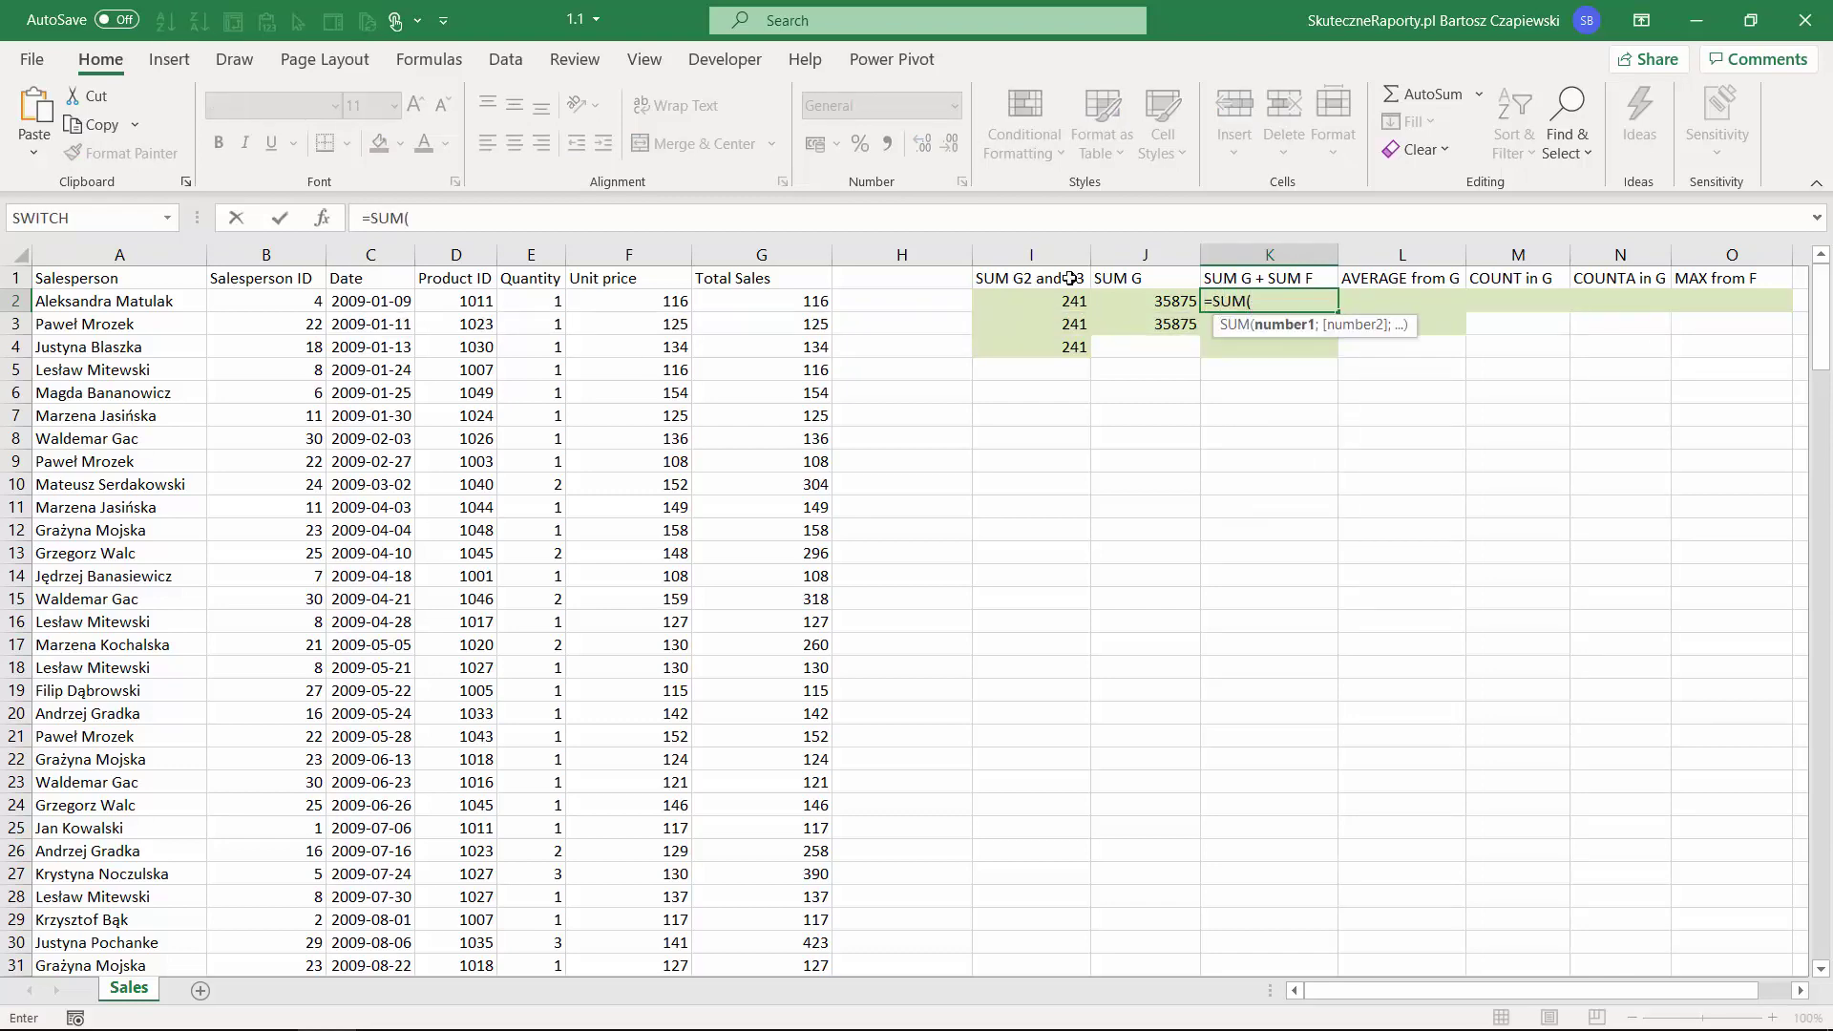
click(778, 322)
click(783, 299)
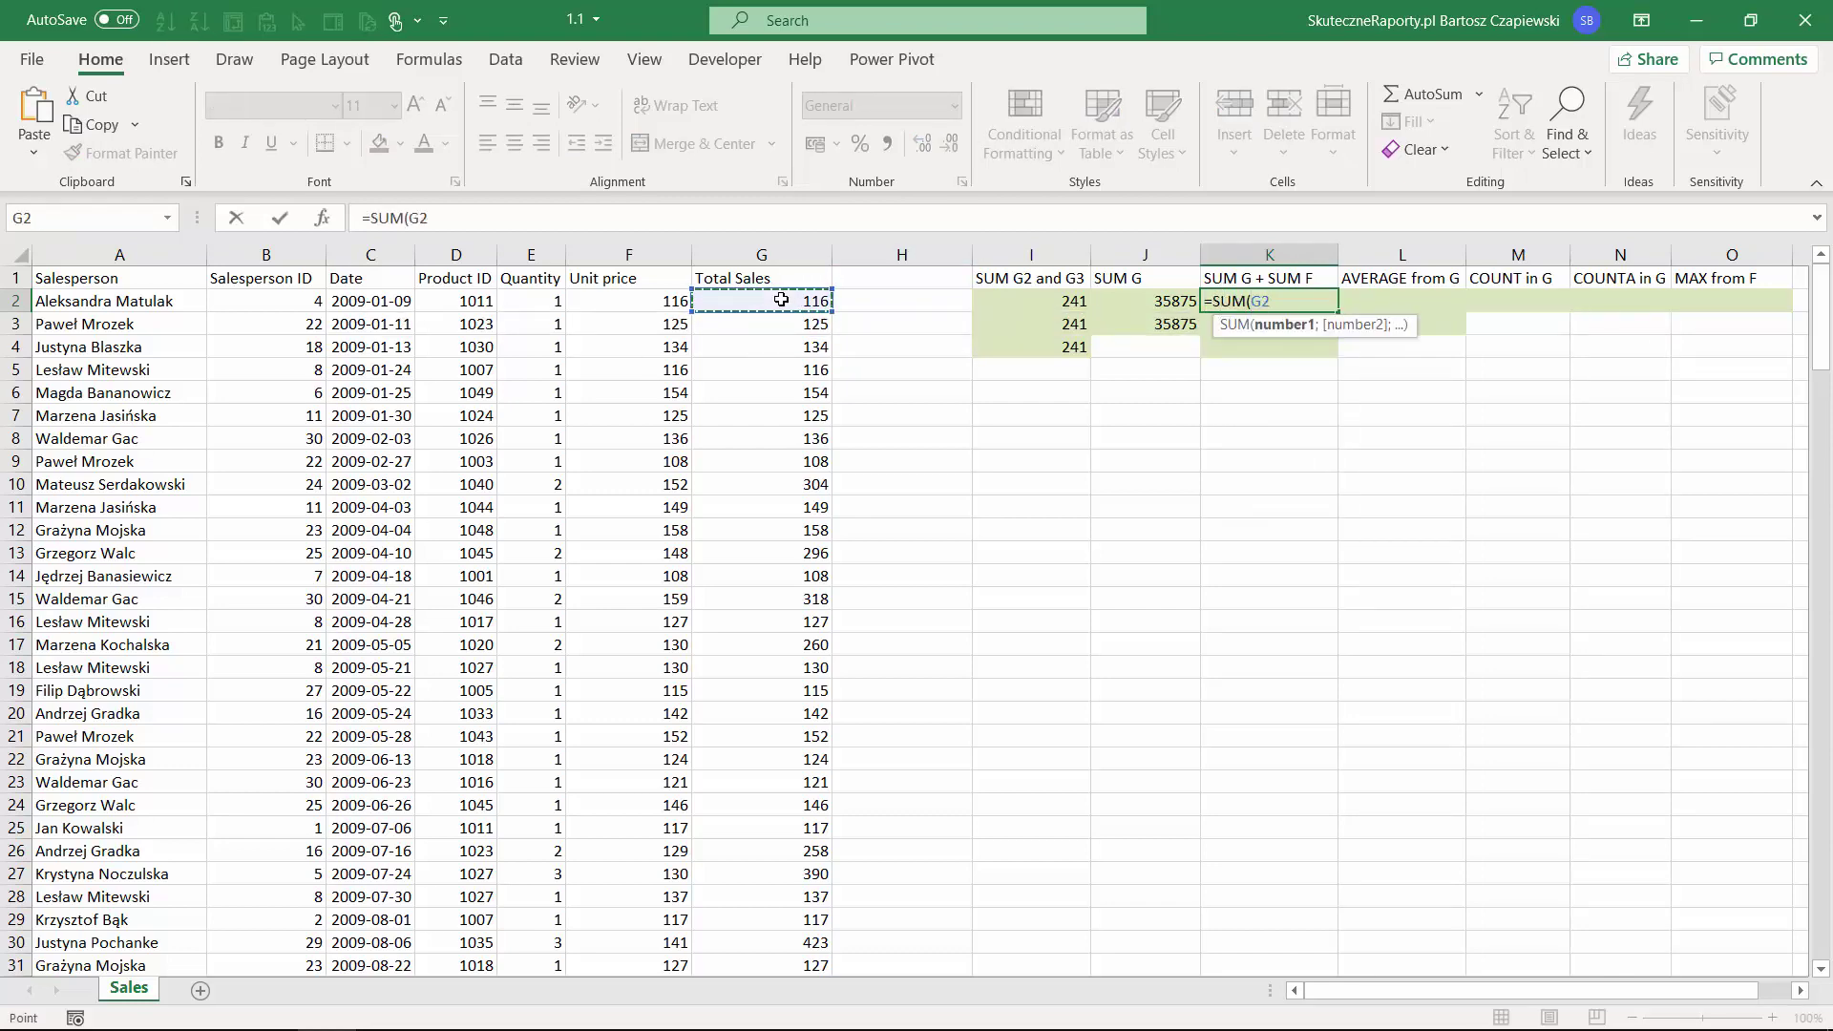
key(ctrl+shift+Down)
text()+)
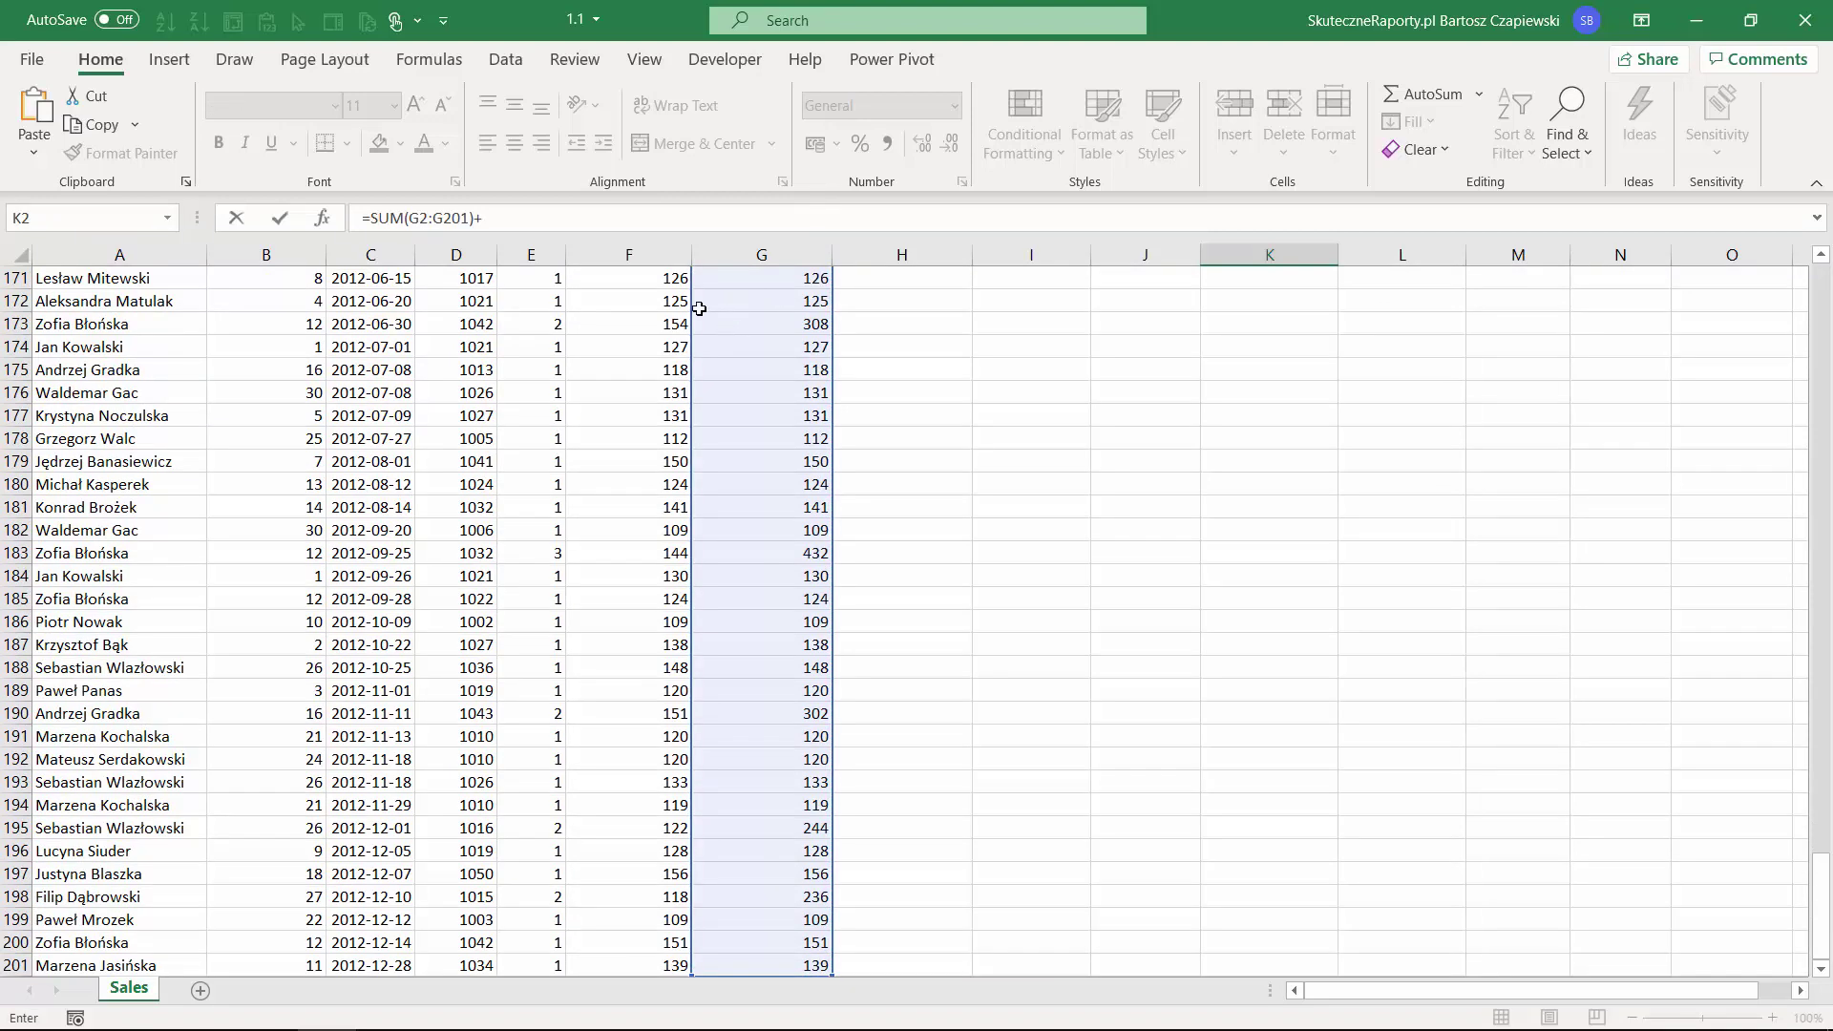
Append a copied SUM edited to F2:F201, making K2 return 62319.
drag(371, 218, 477, 218)
key(ctrl+c)
click(502, 219)
key(ctrl+v)
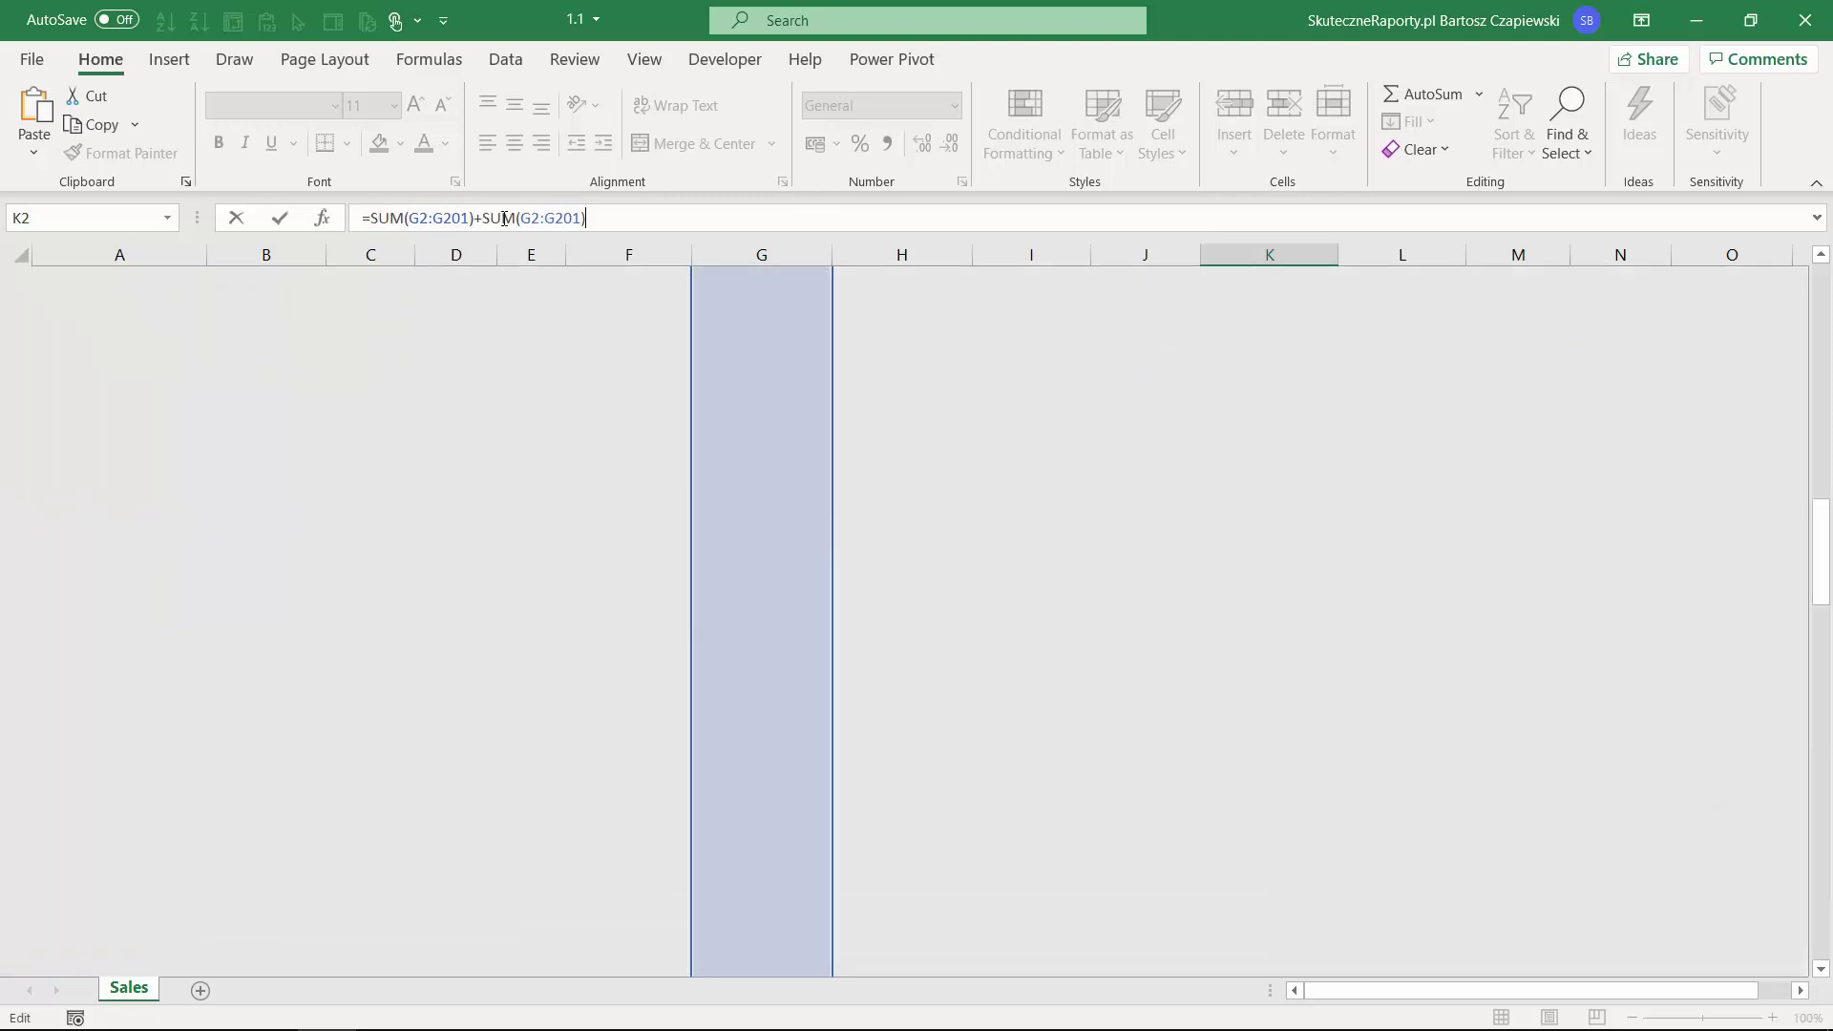
click(526, 219)
key(BackSpace)
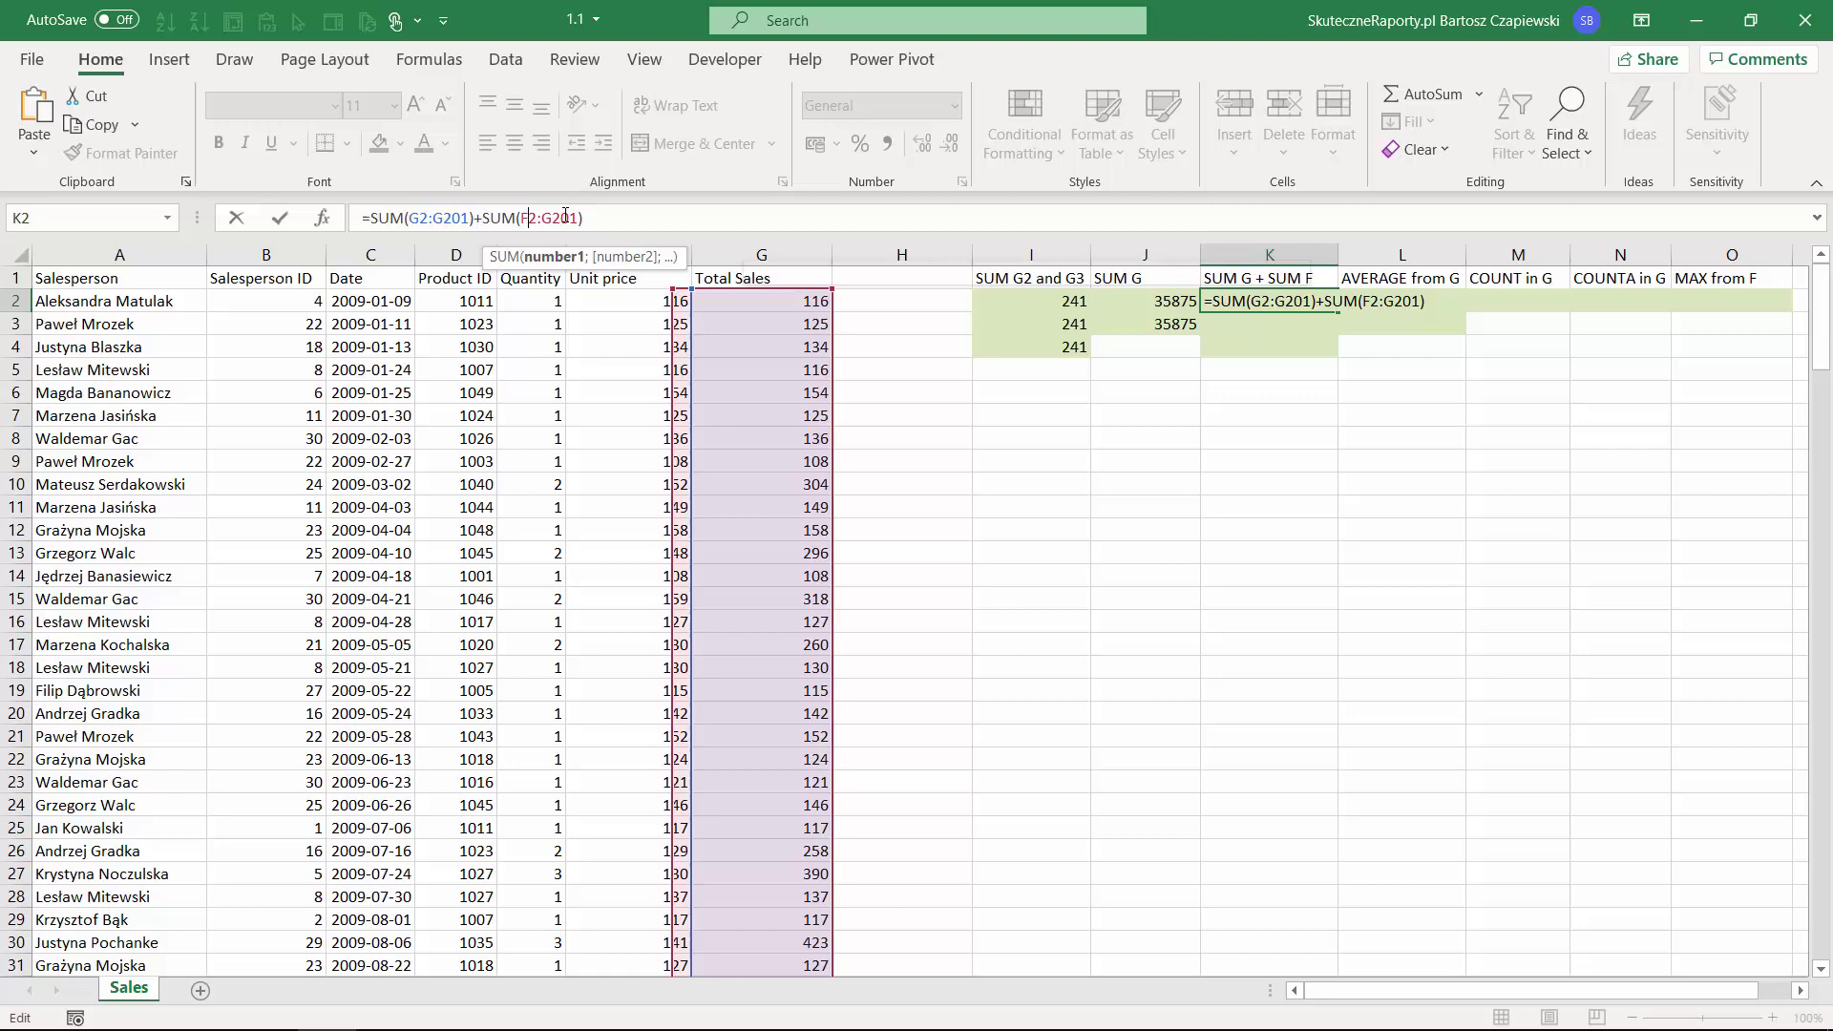
text(F)
click(551, 219)
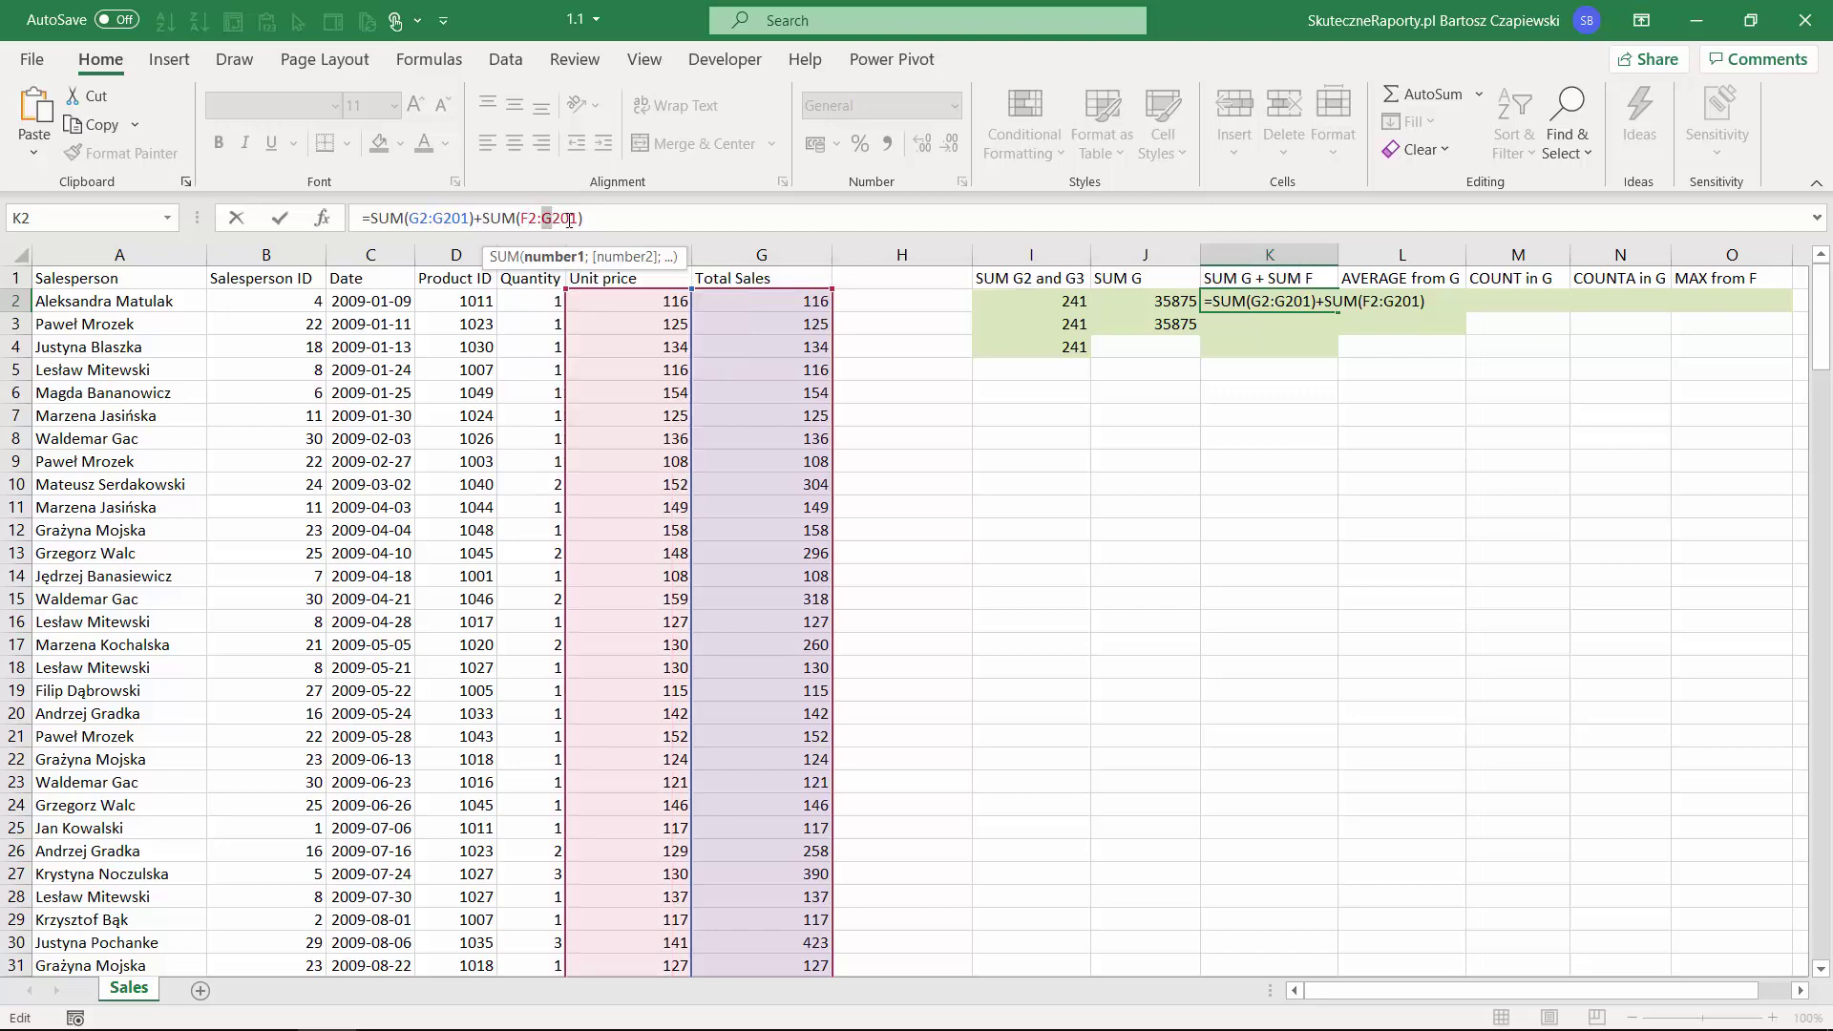
text(F)
key(Return)
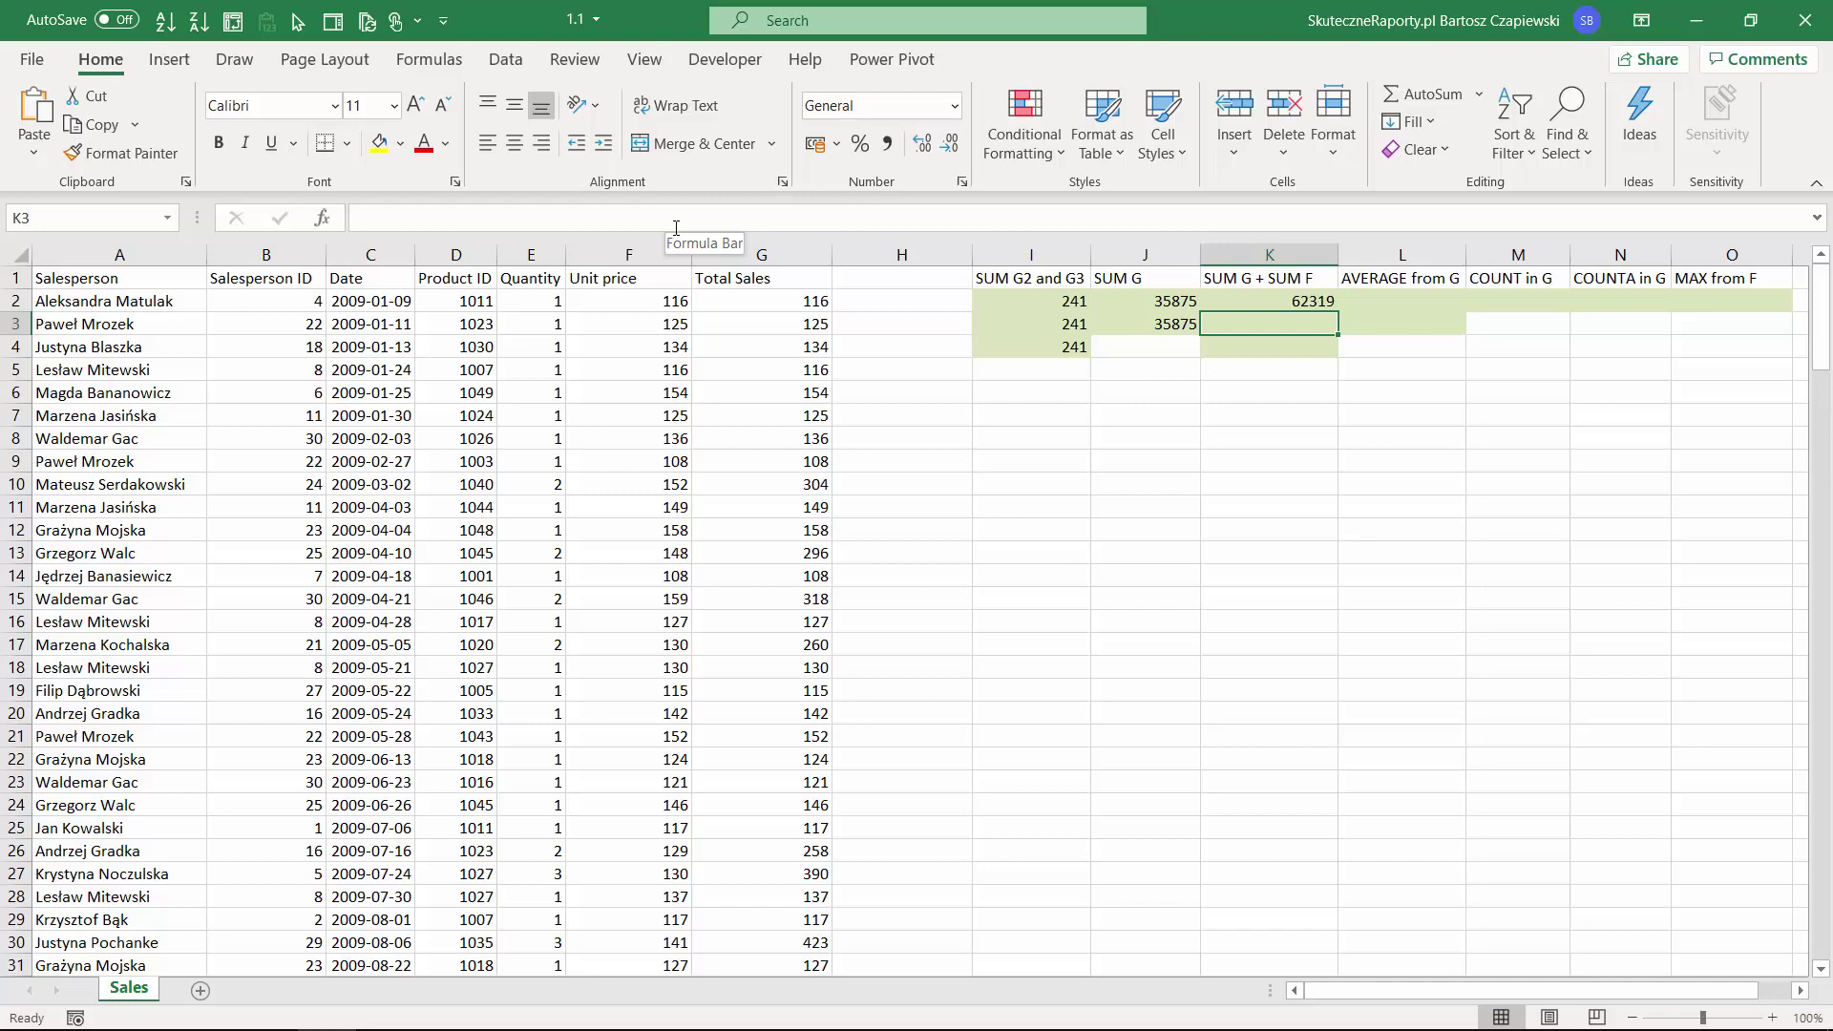
Enter =SUM(G:G)+SUM(F:F) in K3 from the column headers.
text(=sum)
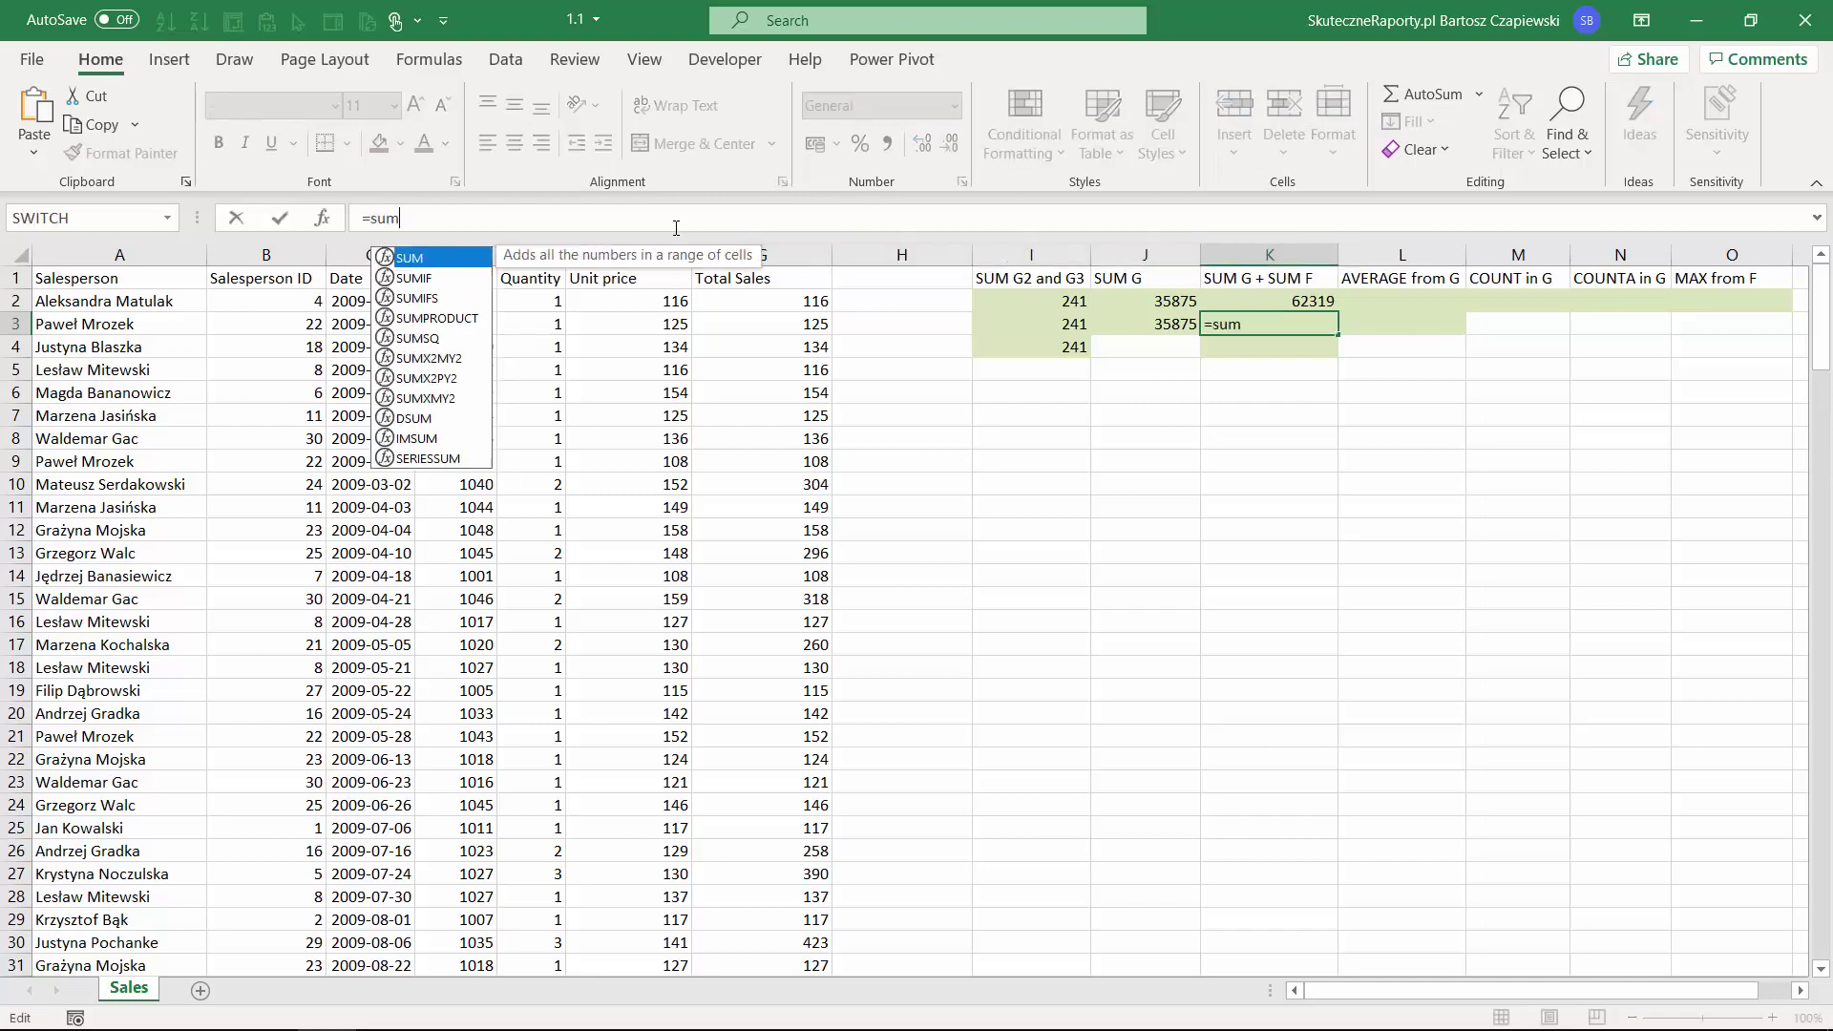
key(Tab)
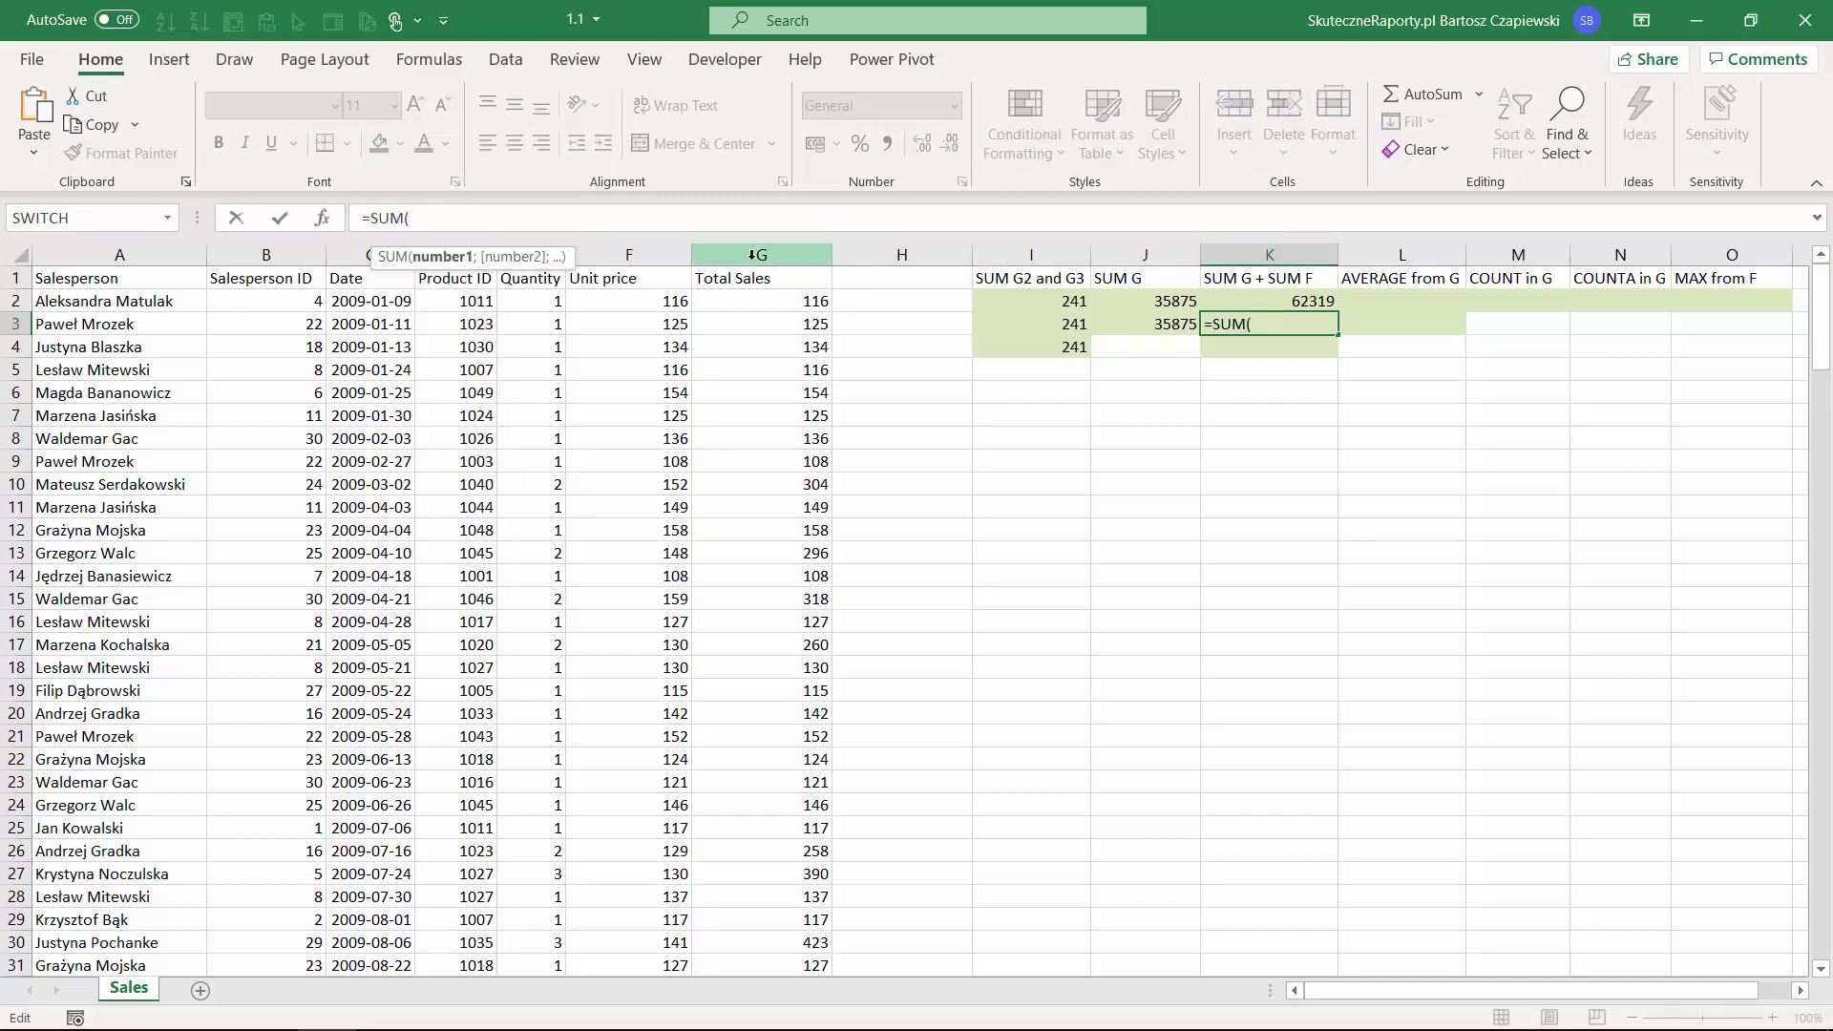
click(752, 255)
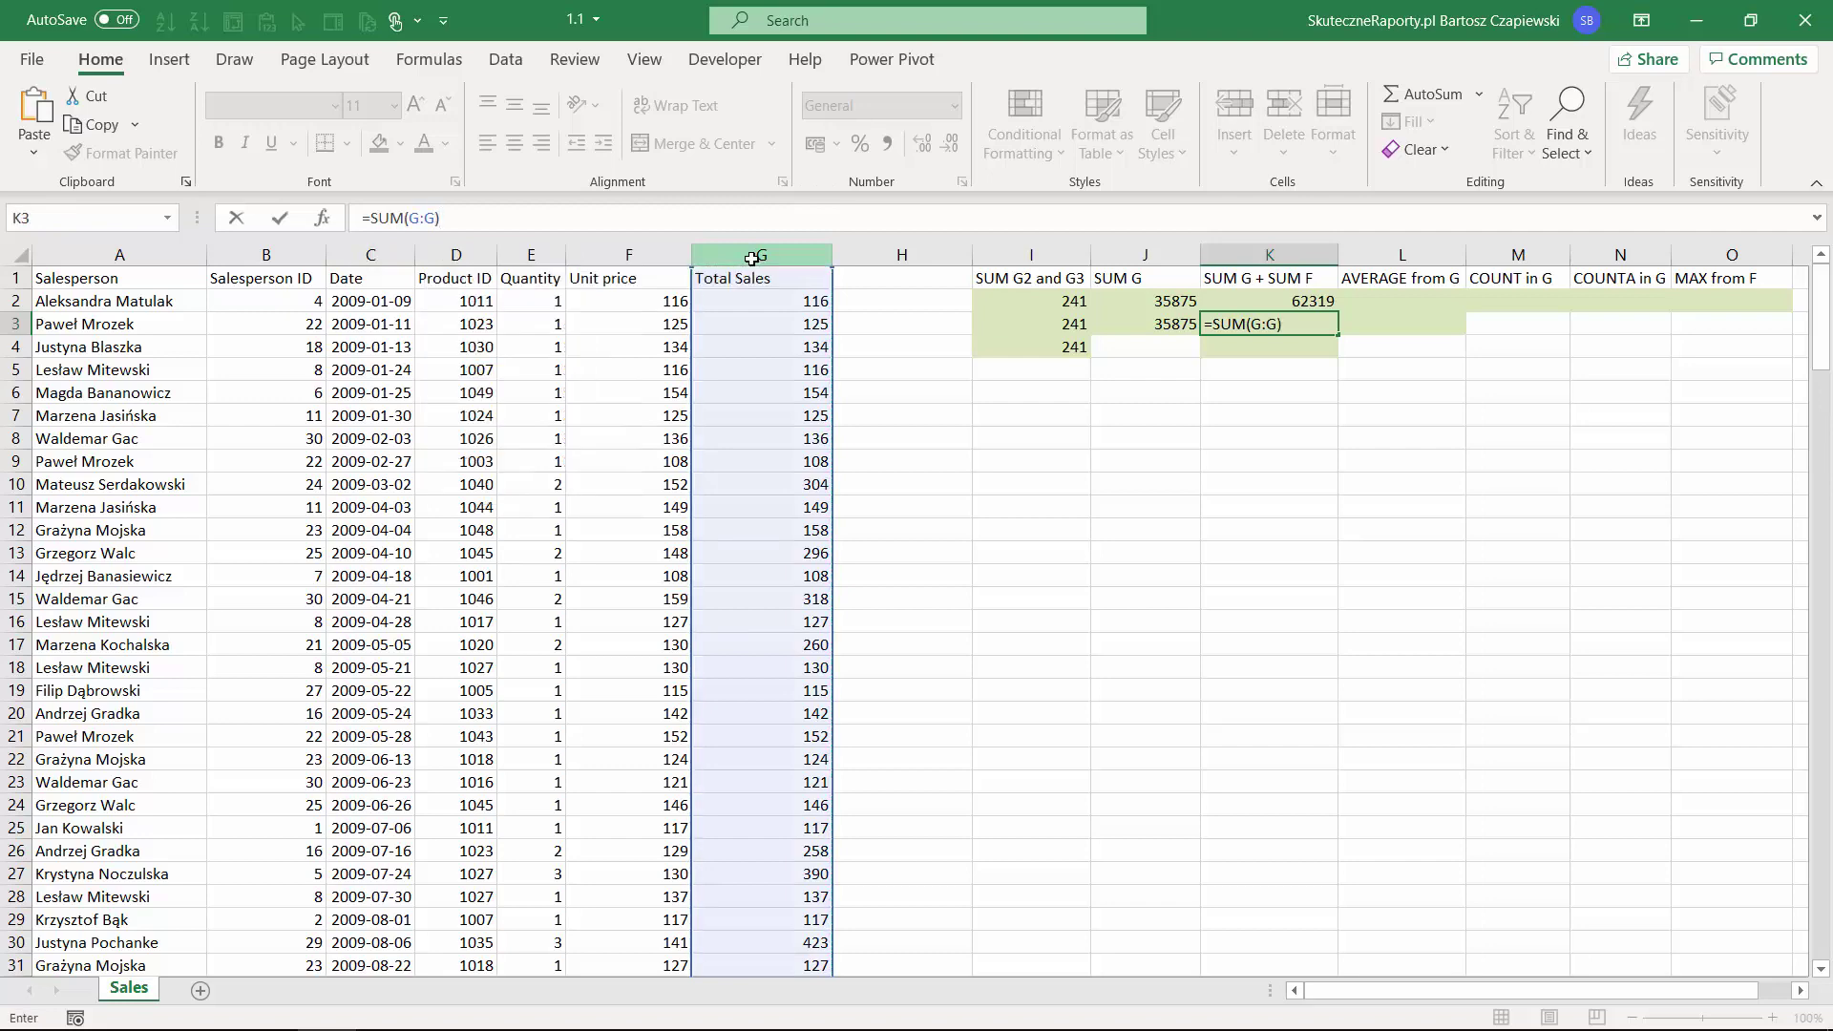
text(+sum)
key(Tab)
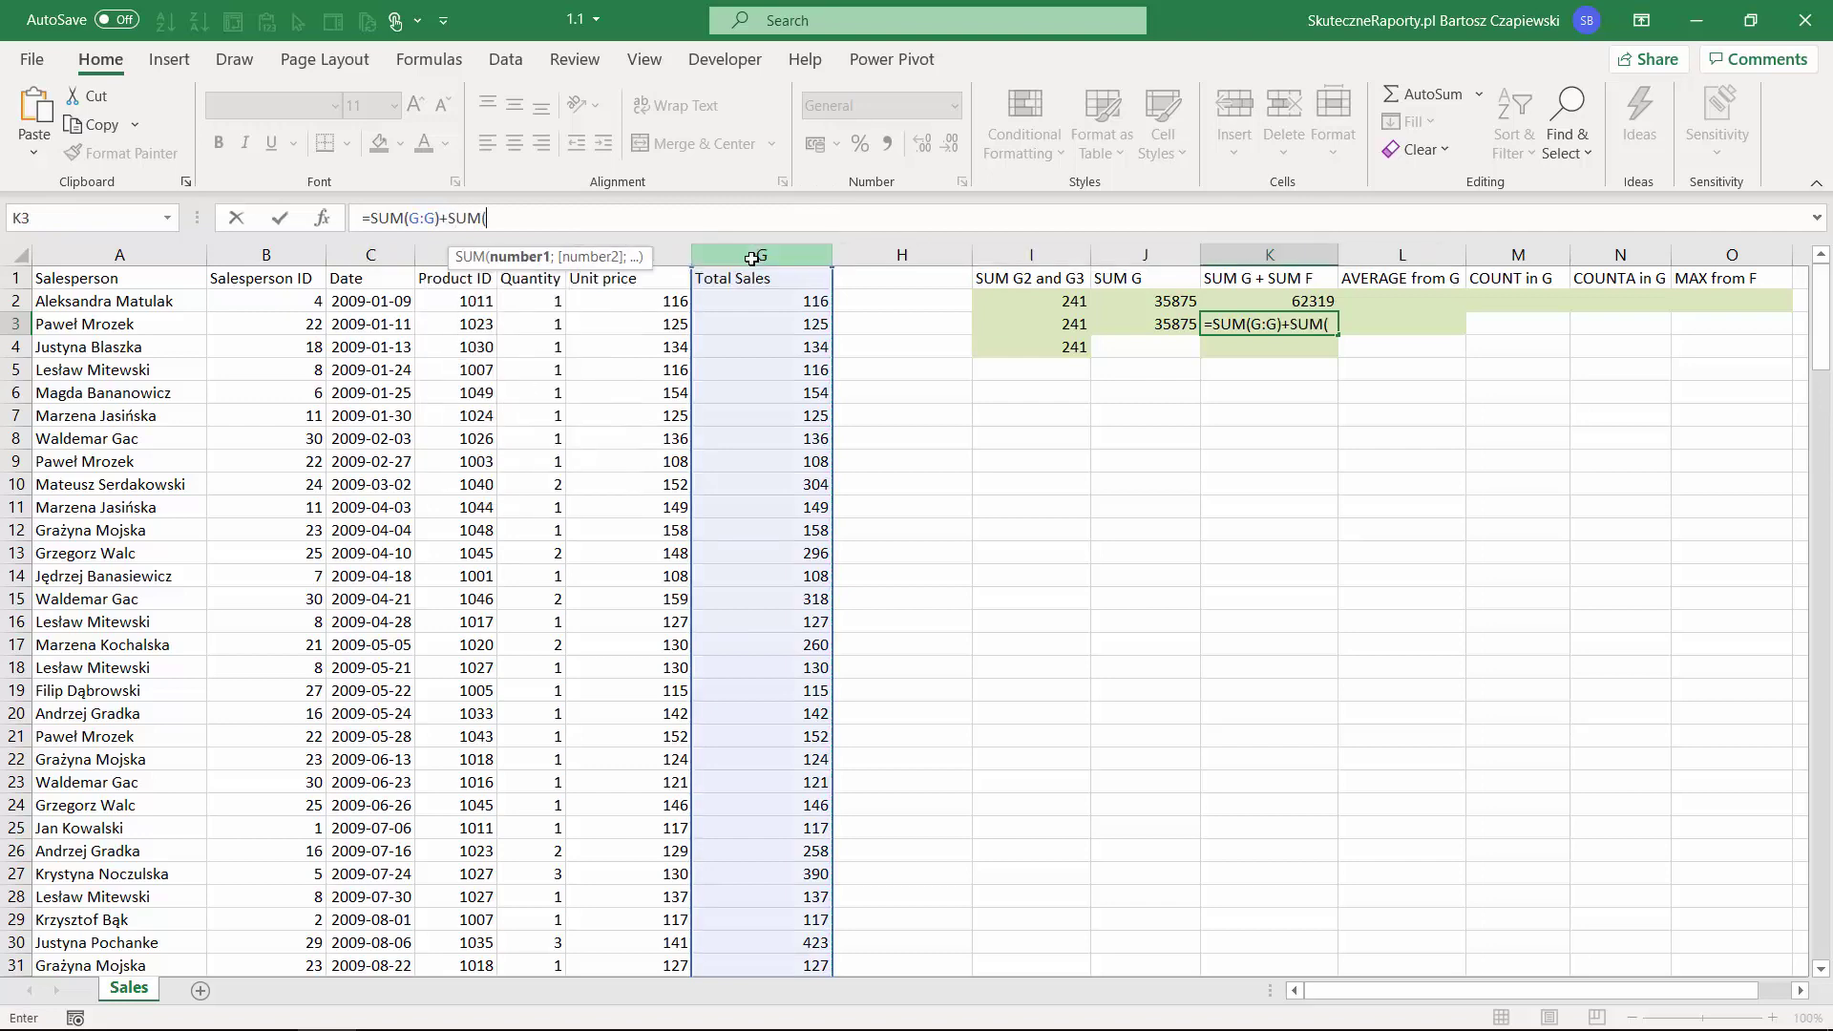
click(657, 255)
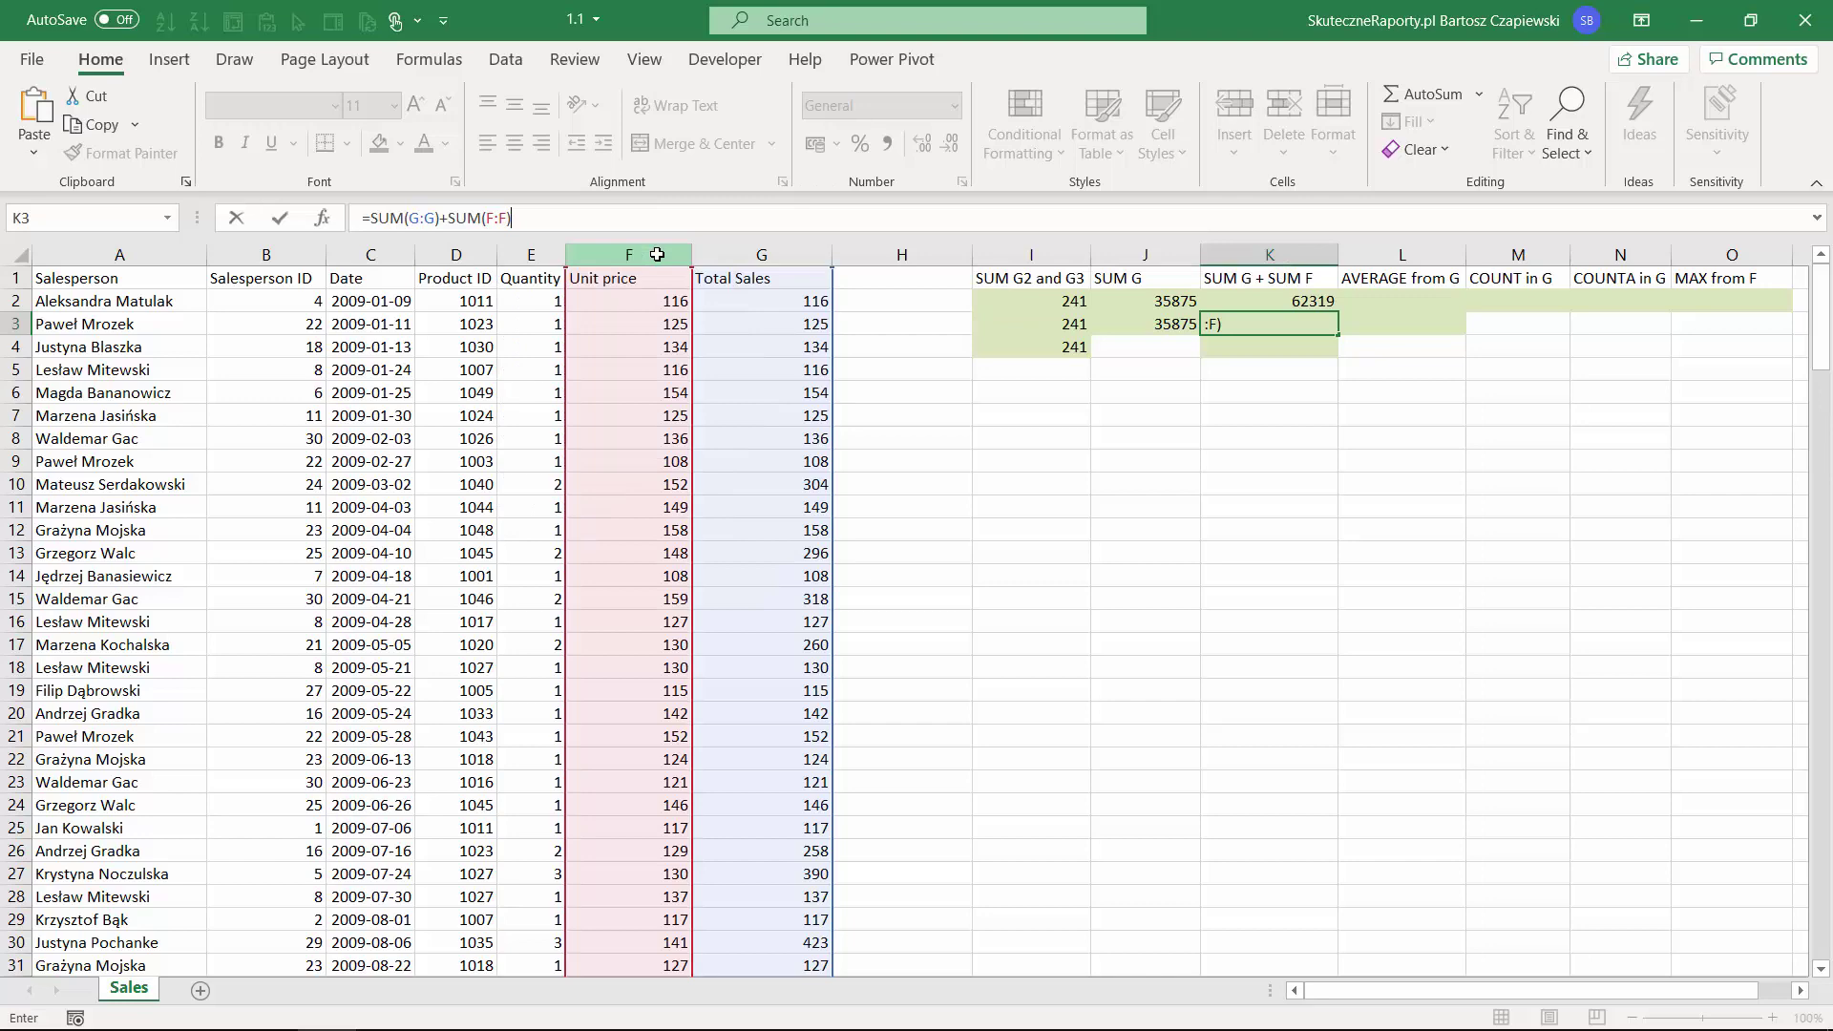
key(Return)
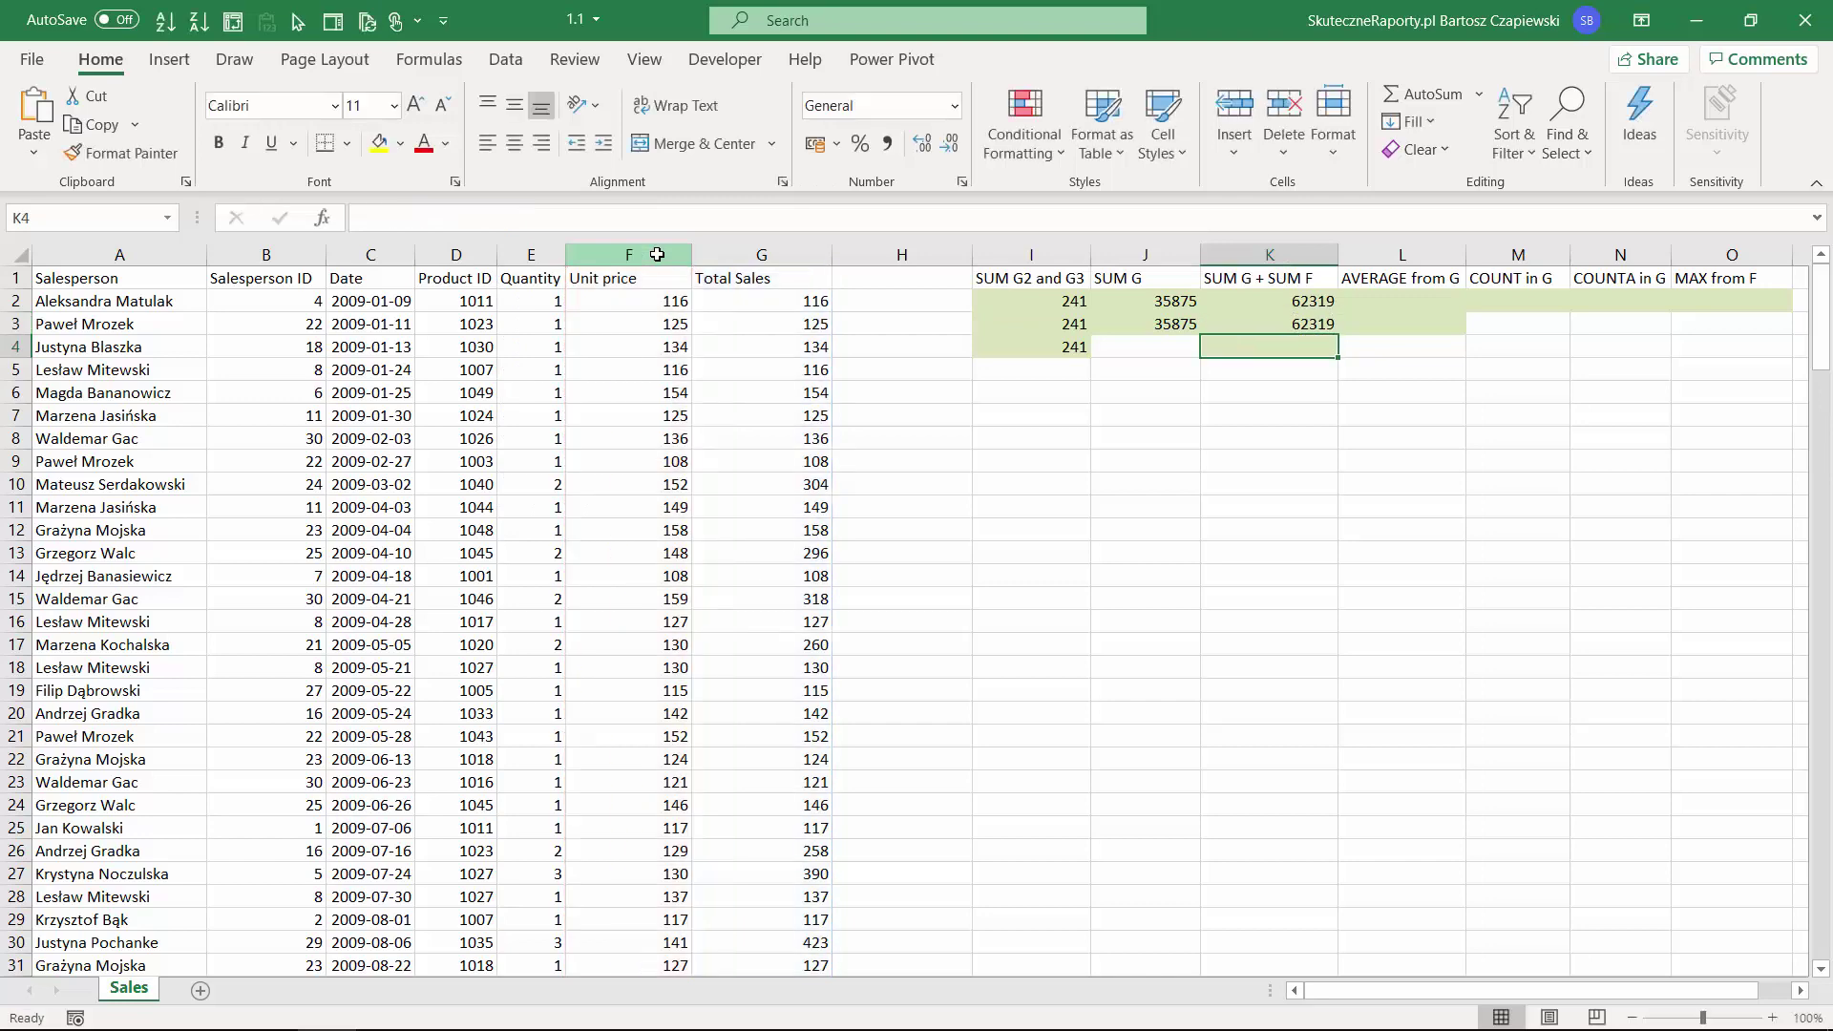
Enter =SUM(F:G) in K4 by spanning the F and G headers.
text(=sum)
key(Tab)
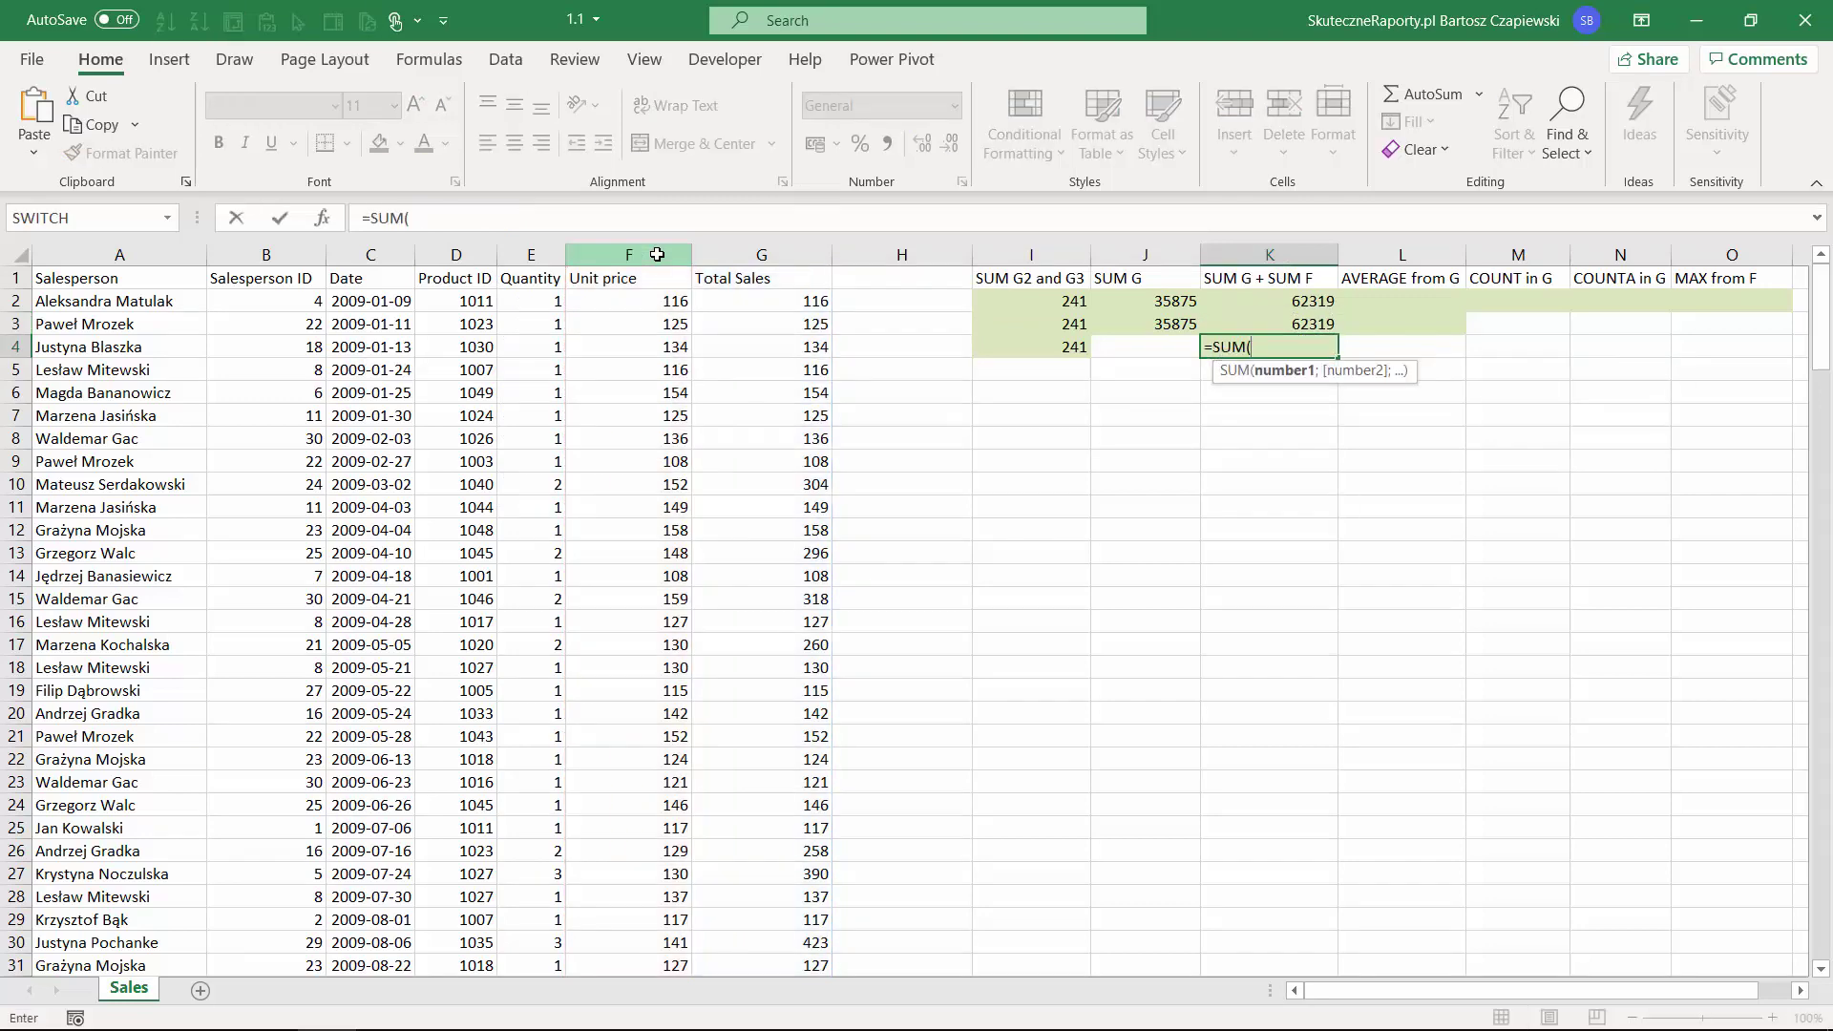
drag(657, 255, 761, 255)
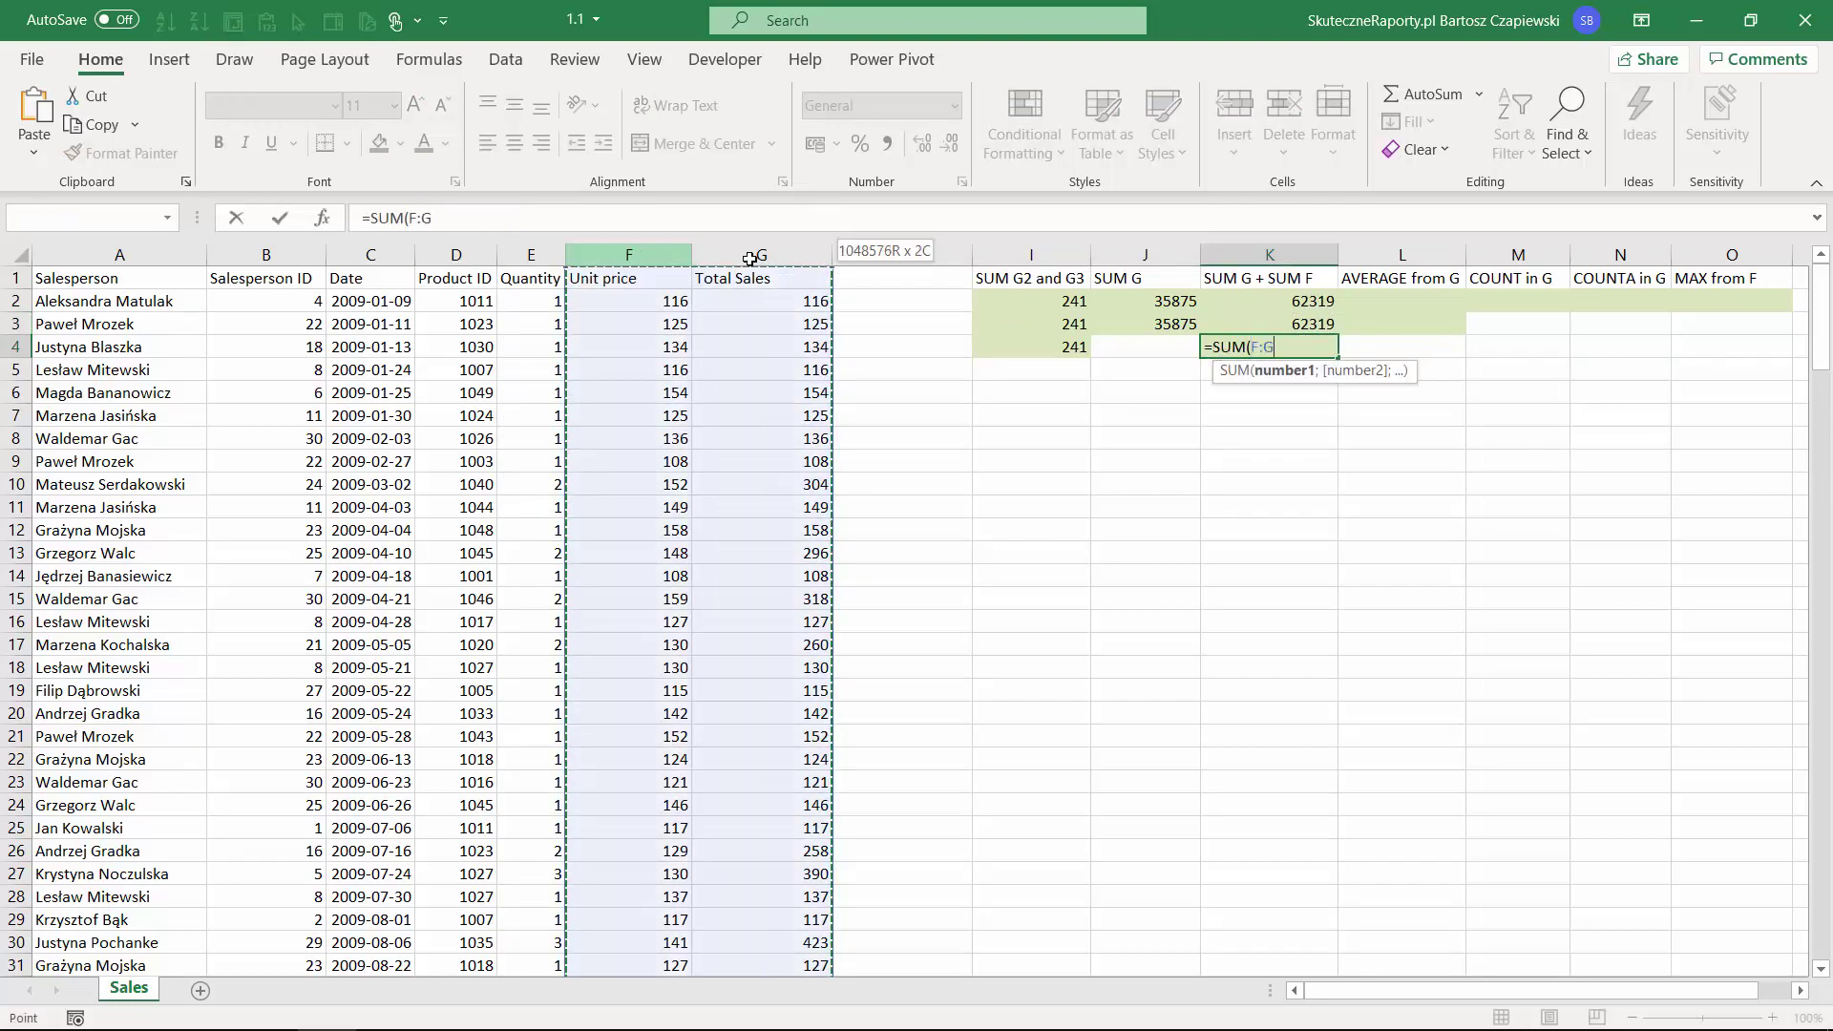
click(485, 226)
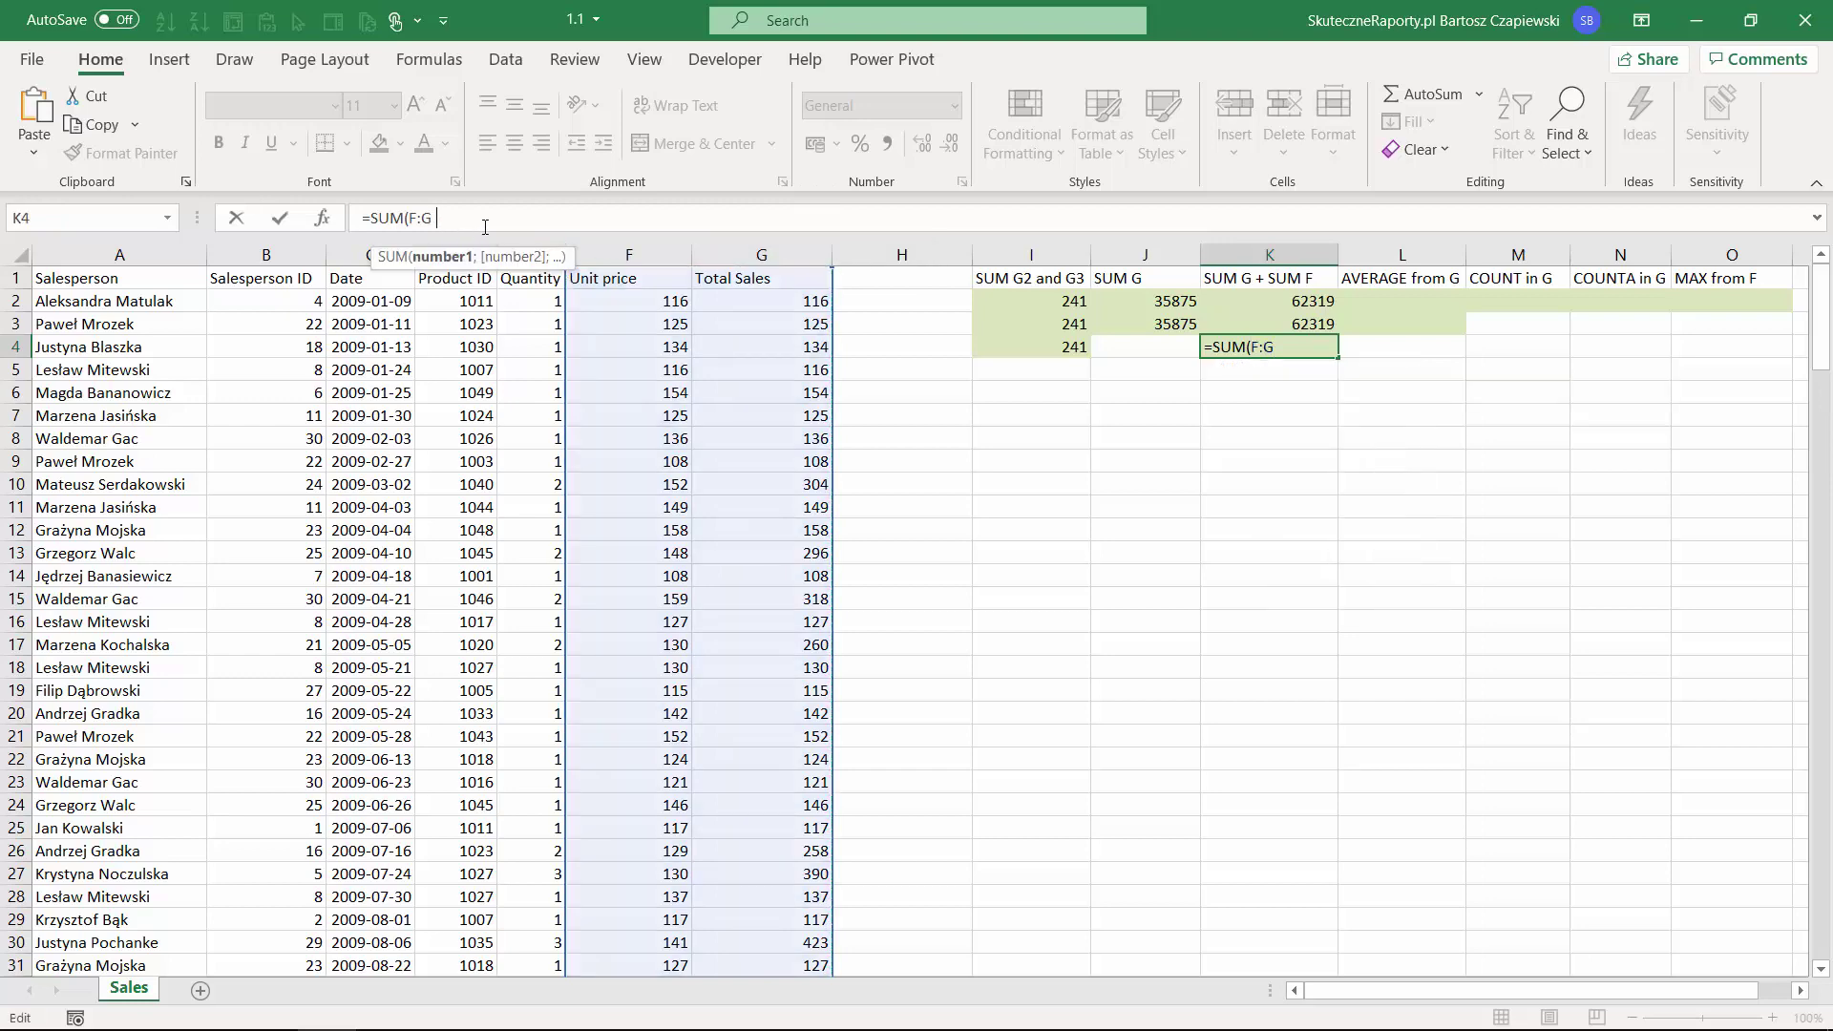
text())
key(Return)
key(Up)
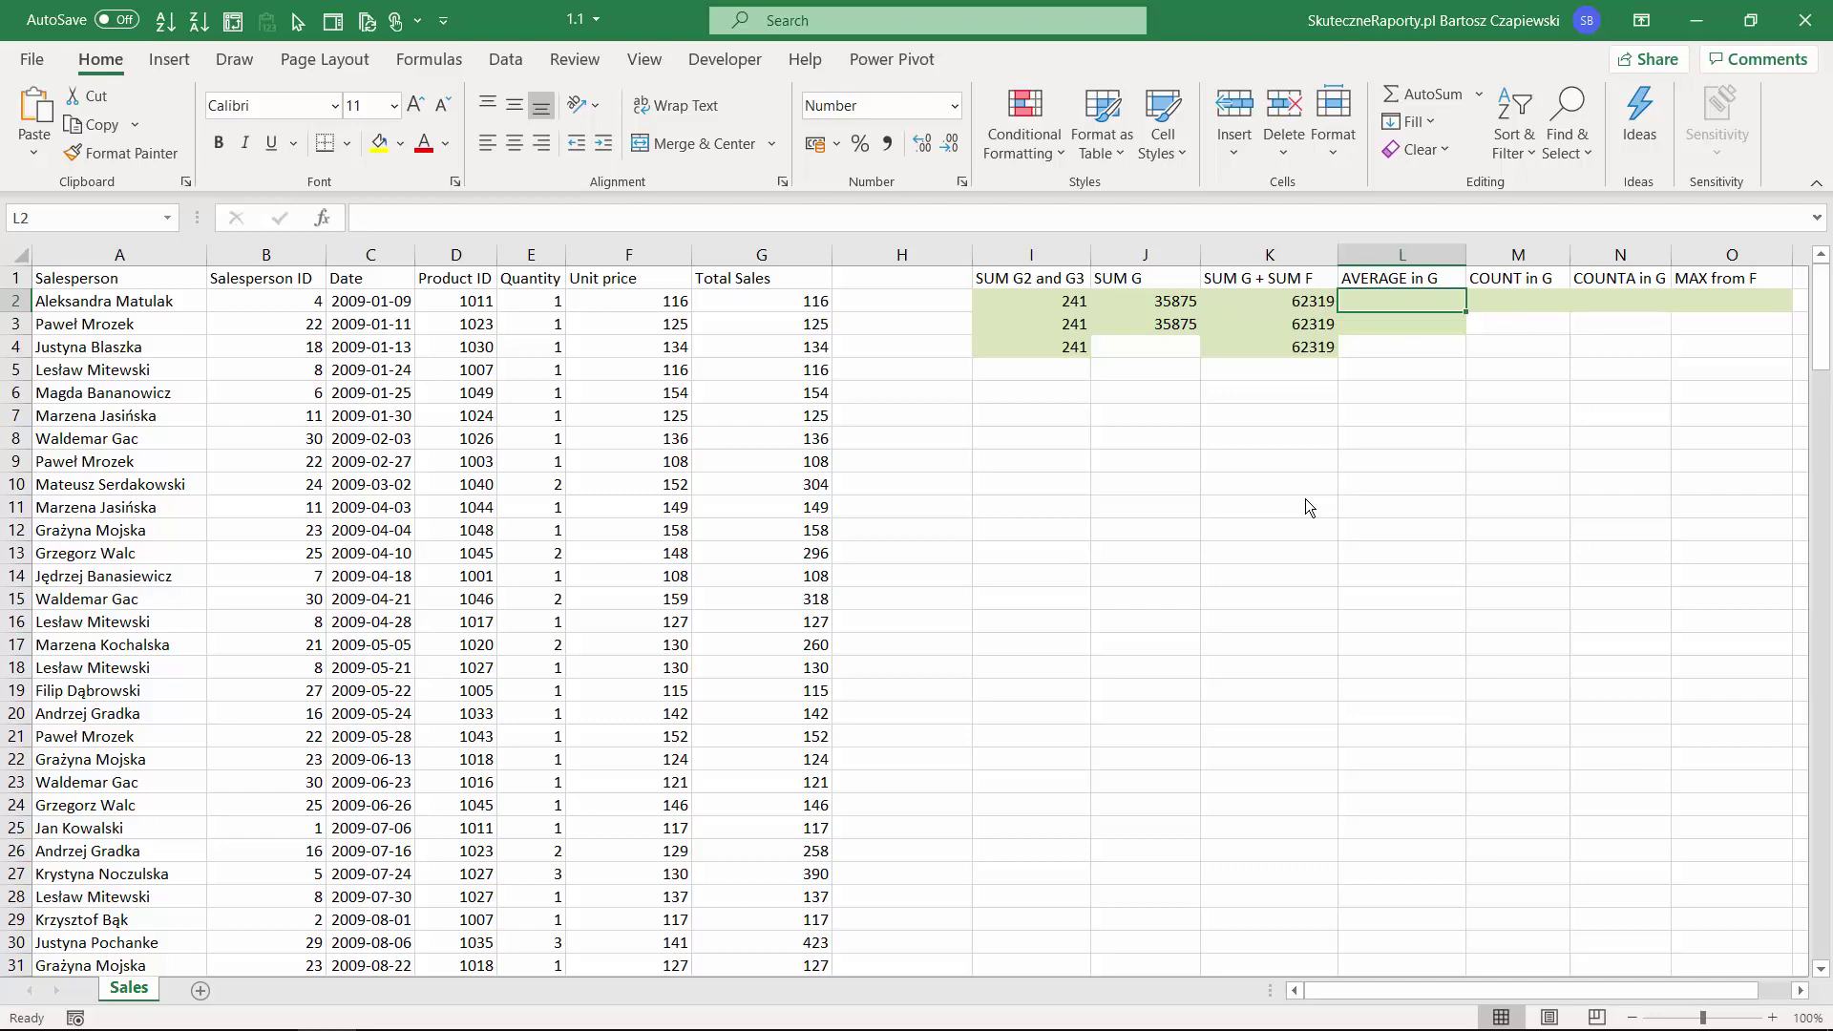
Enter =AVERAGE(G:G) in L2, returning 179,38.
text(=aver)
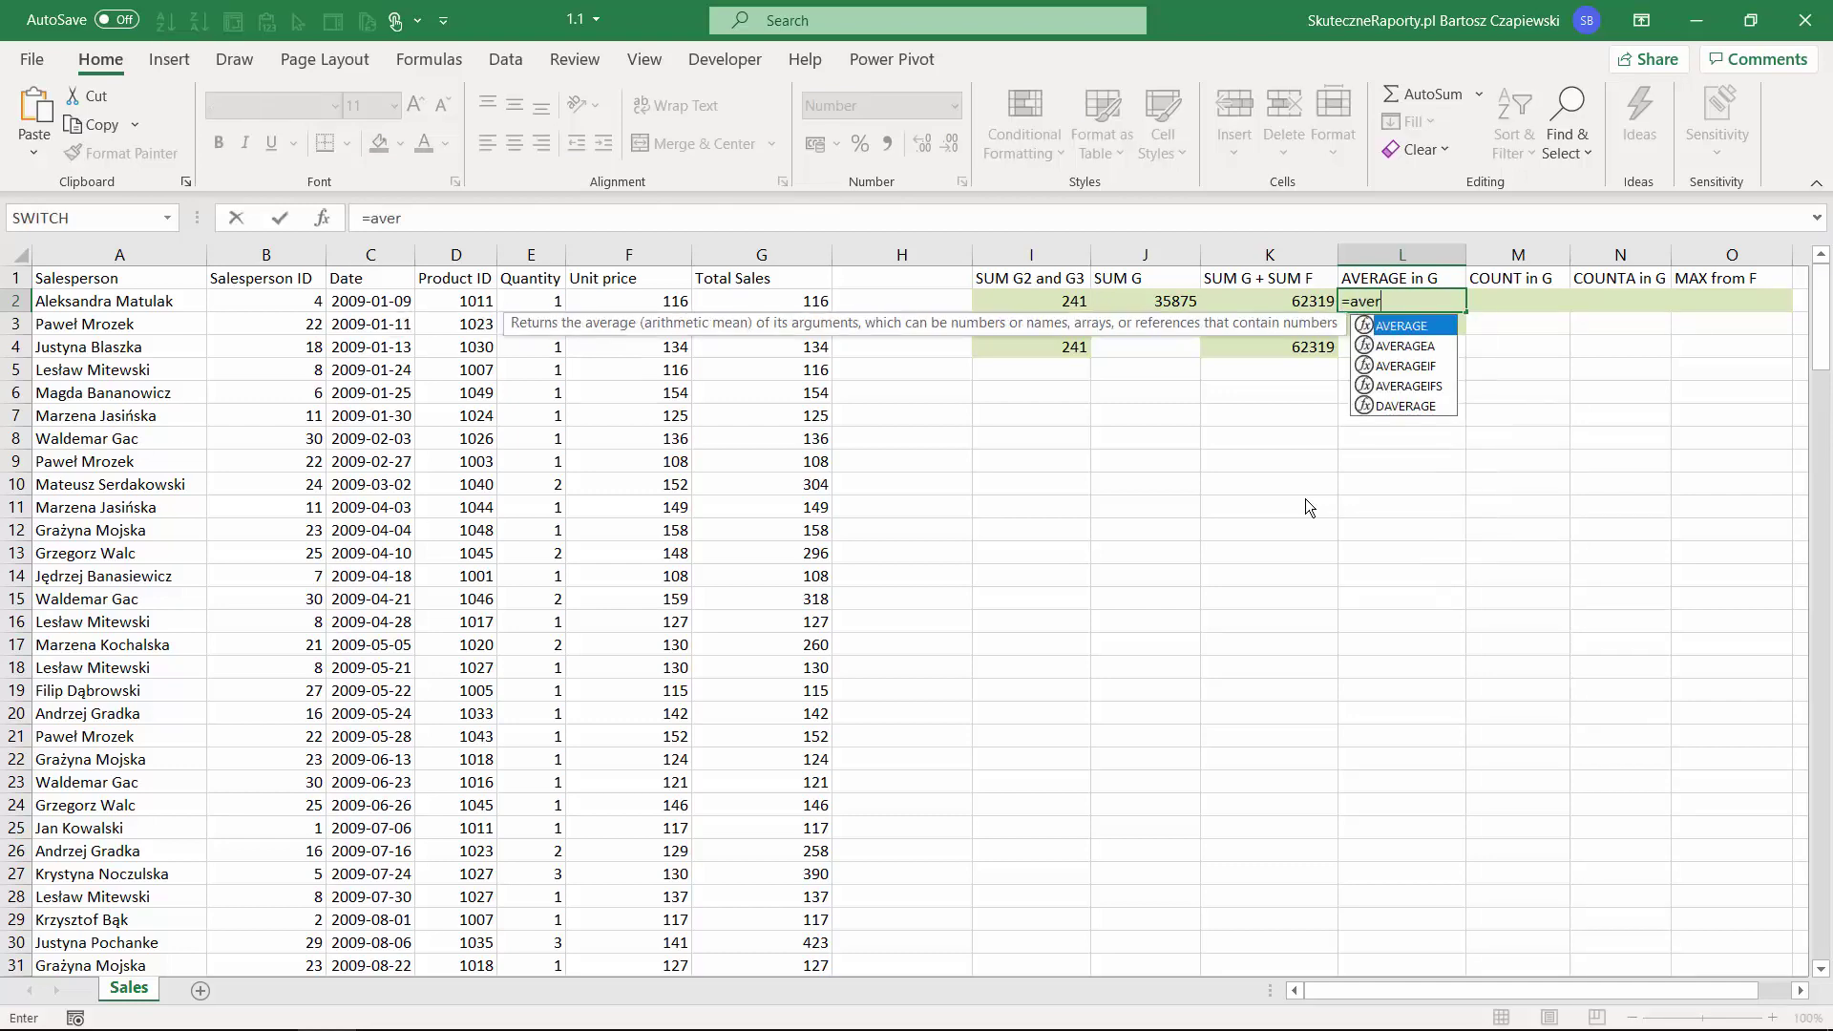
key(Tab)
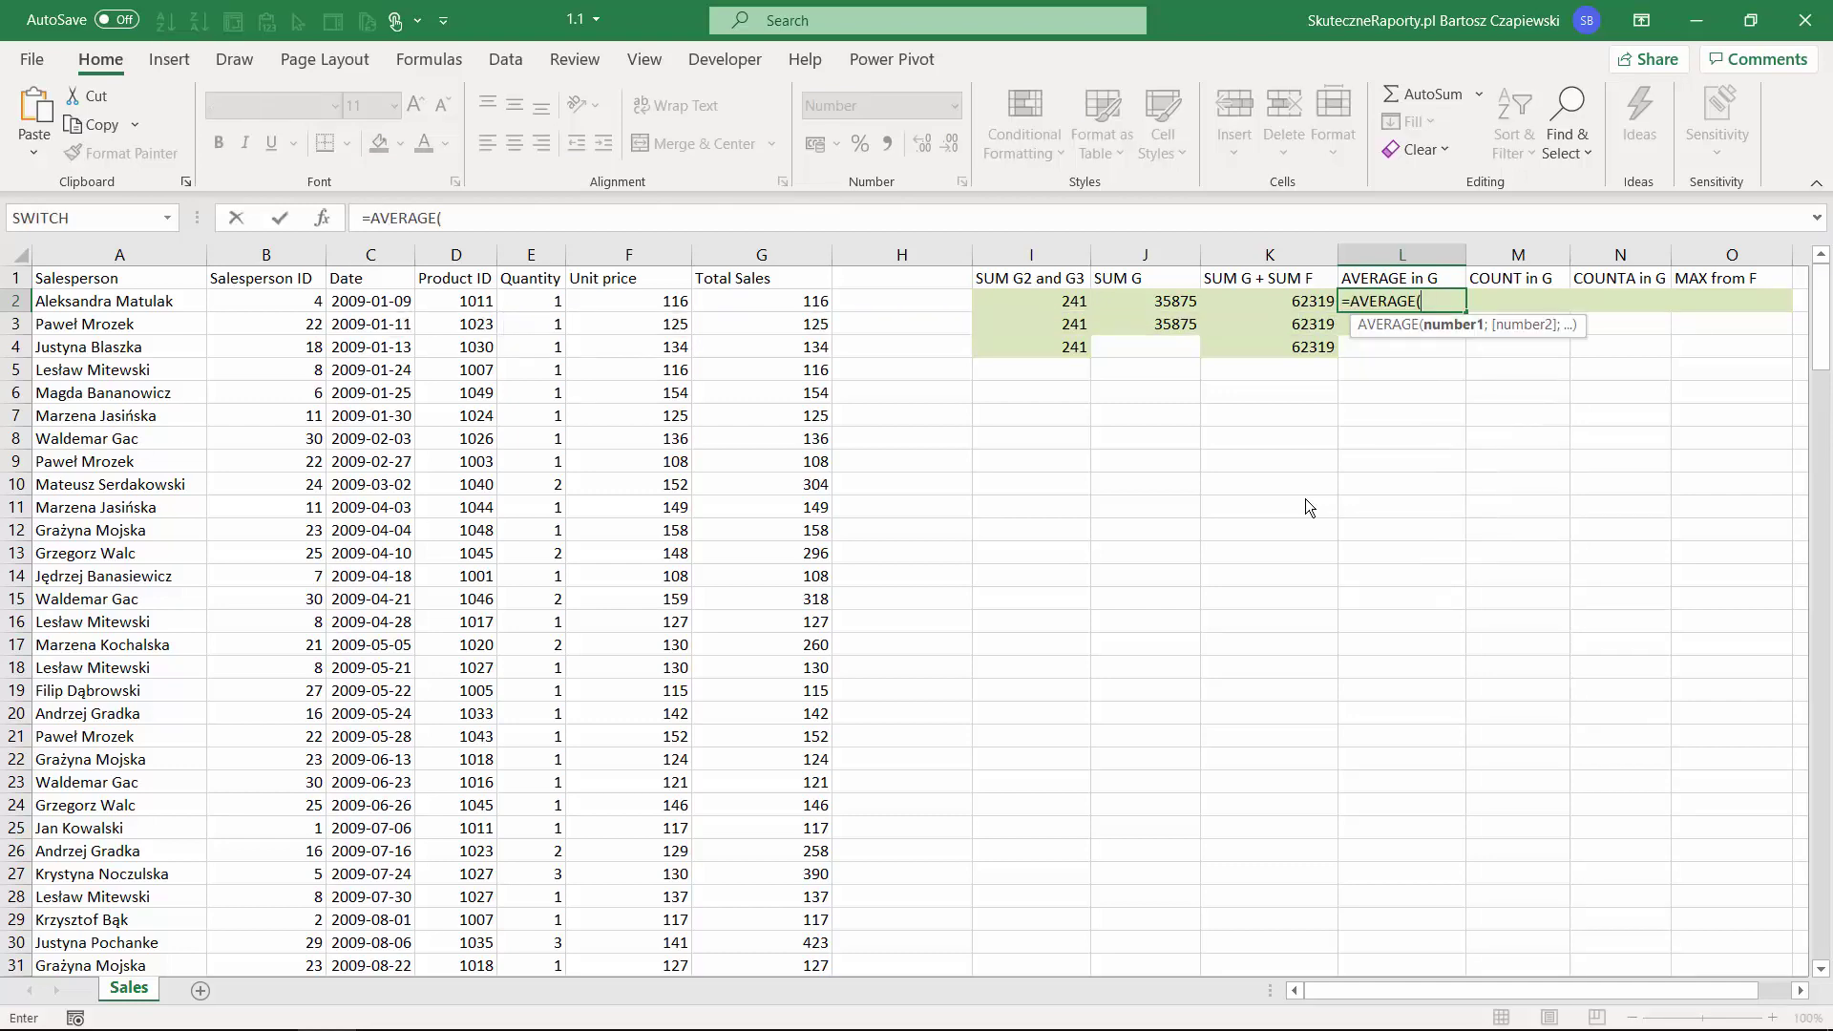
click(749, 254)
text())
key(Return)
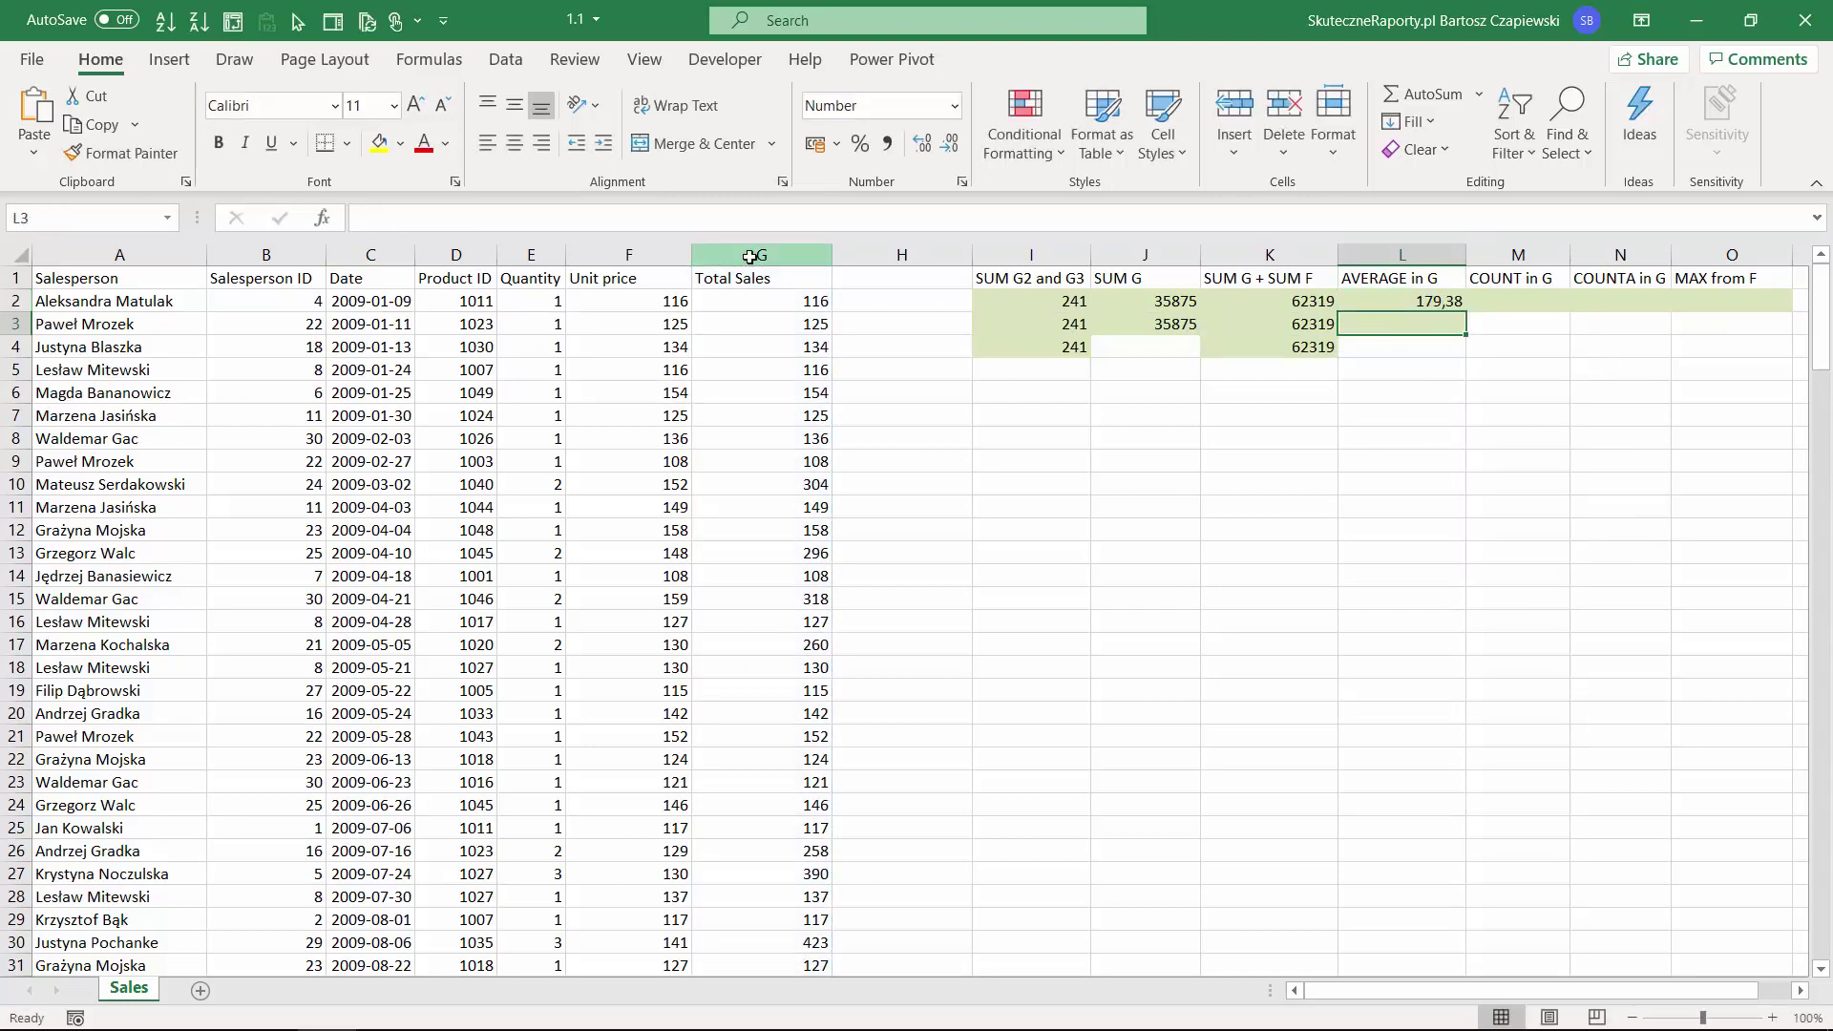
key(Up)
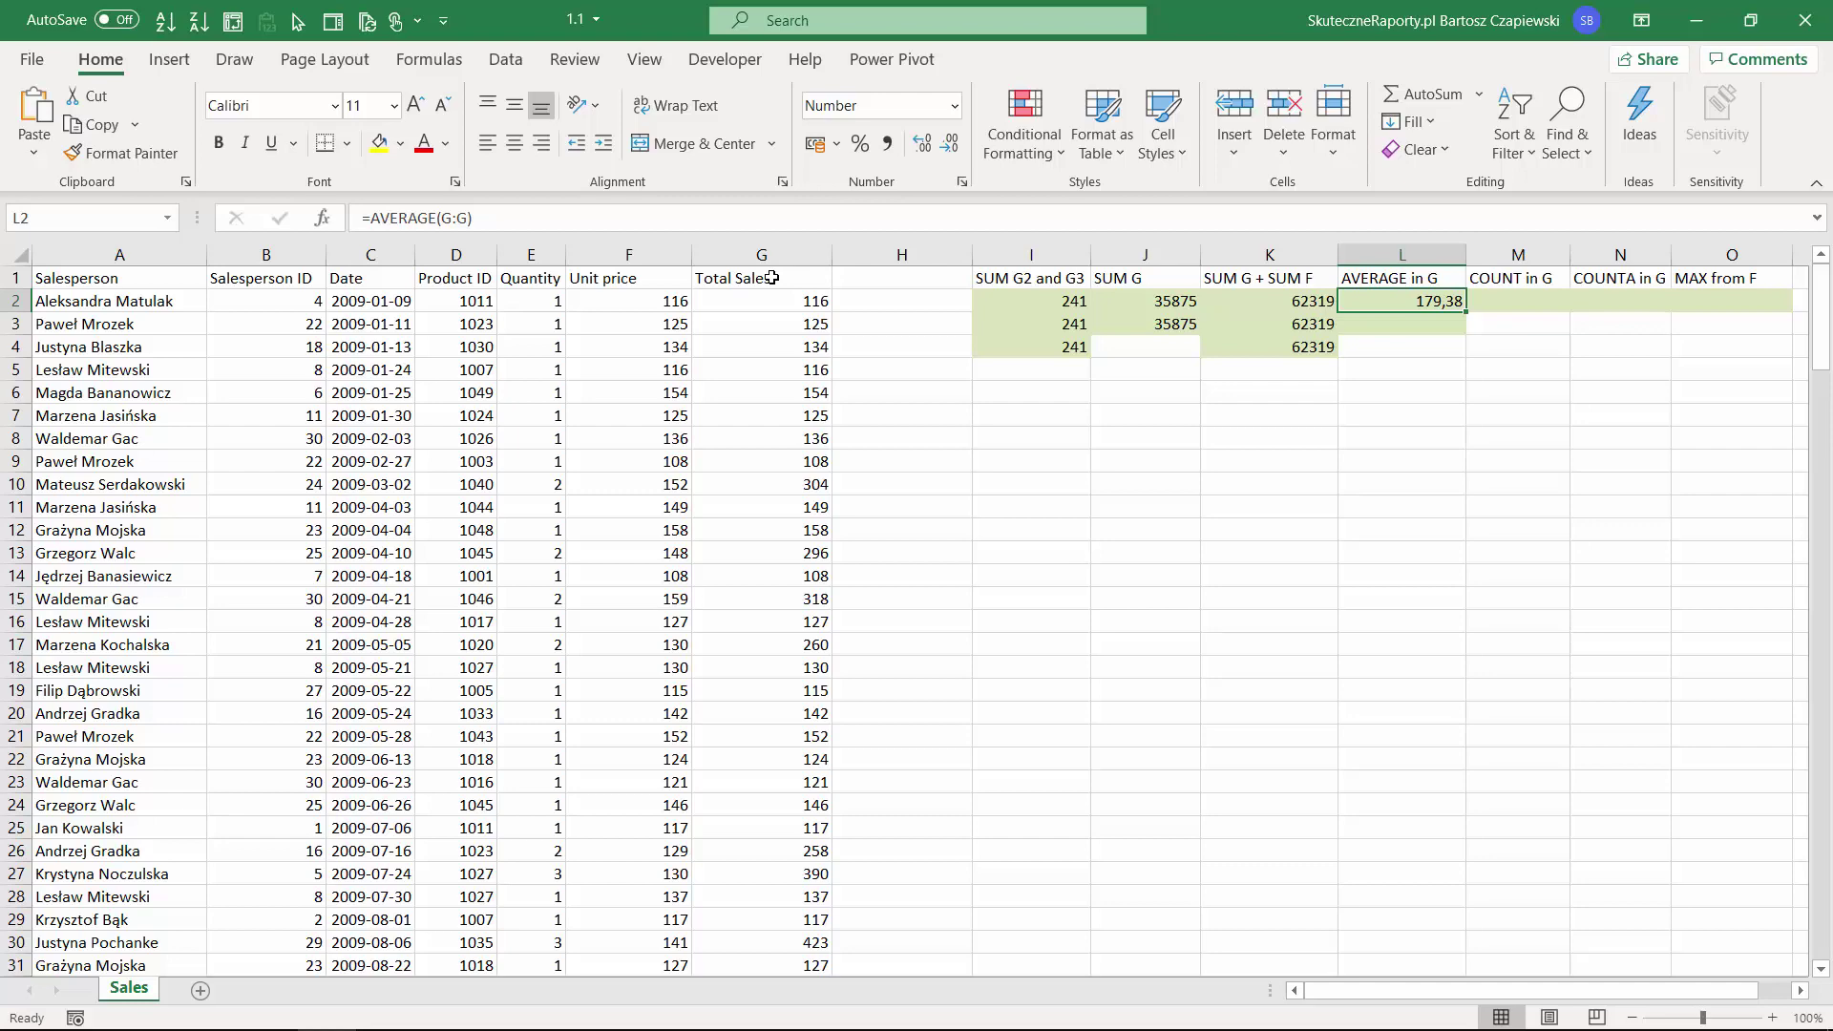
Enter =COUNT(G:G) in M2, returning 200.
click(1525, 303)
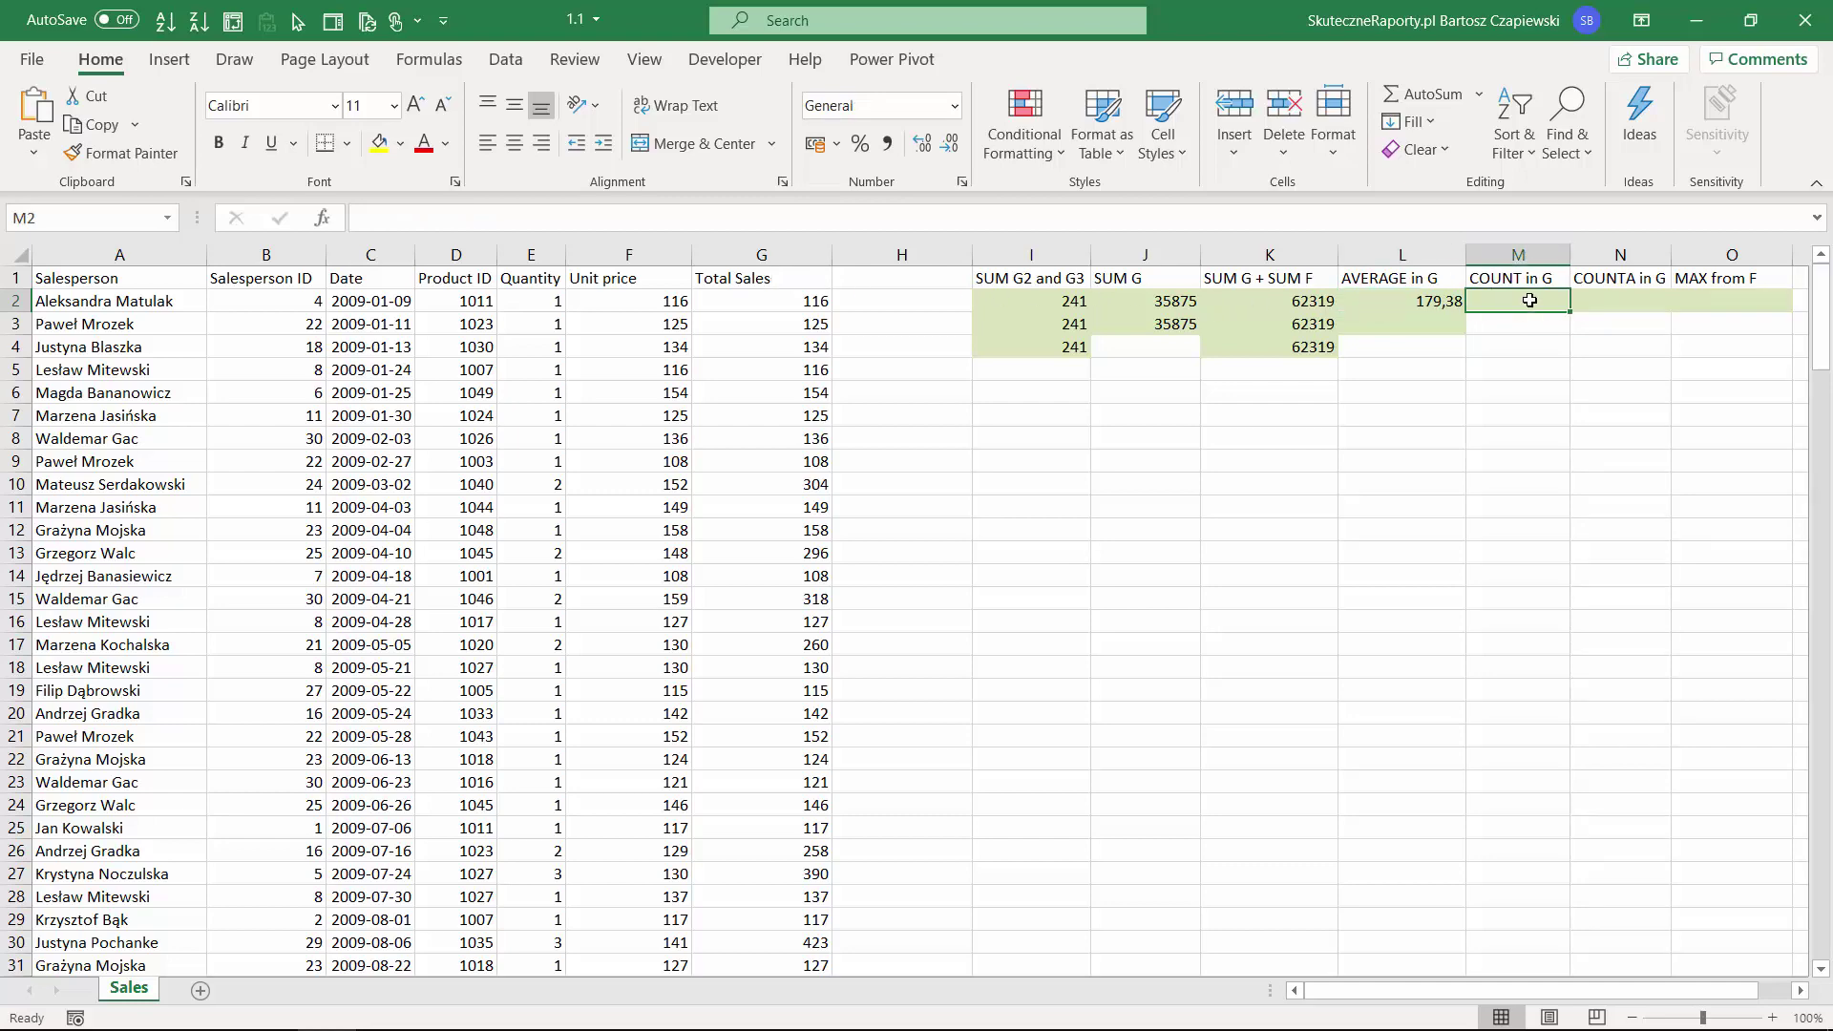
text(=coun)
key(Tab)
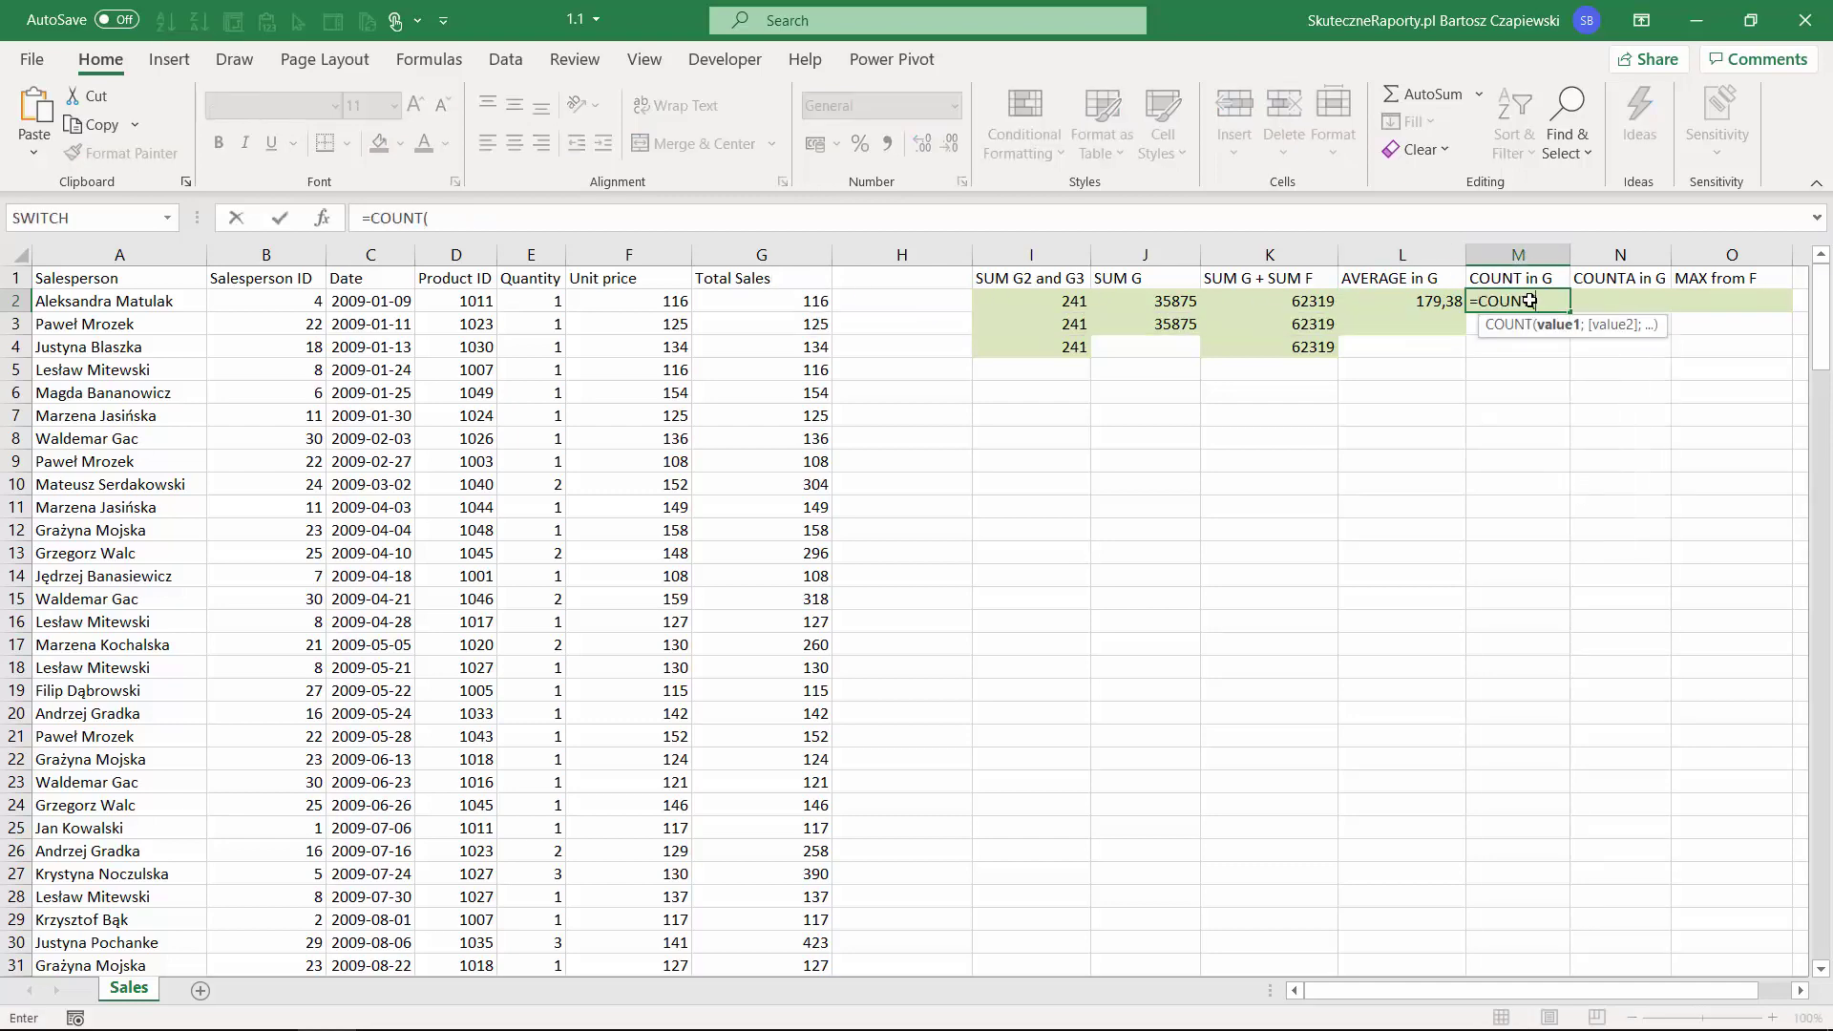
click(764, 254)
text())
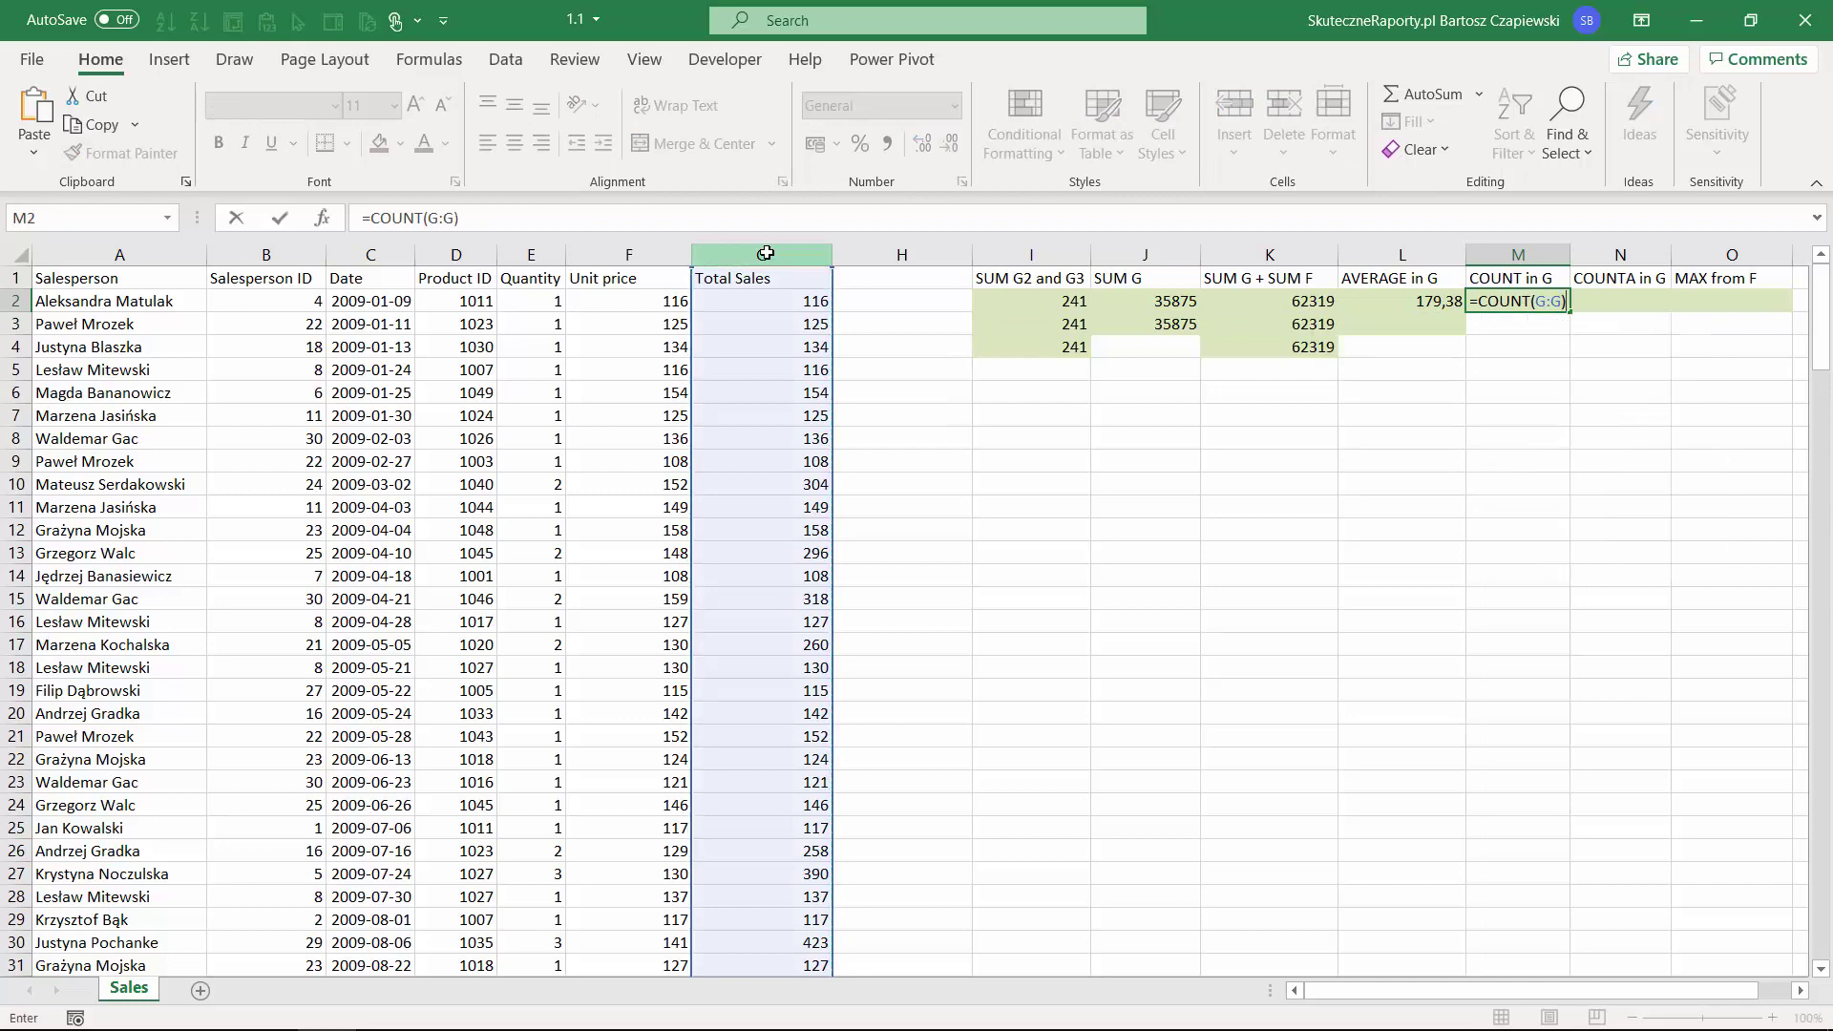
key(Return)
key(Up)
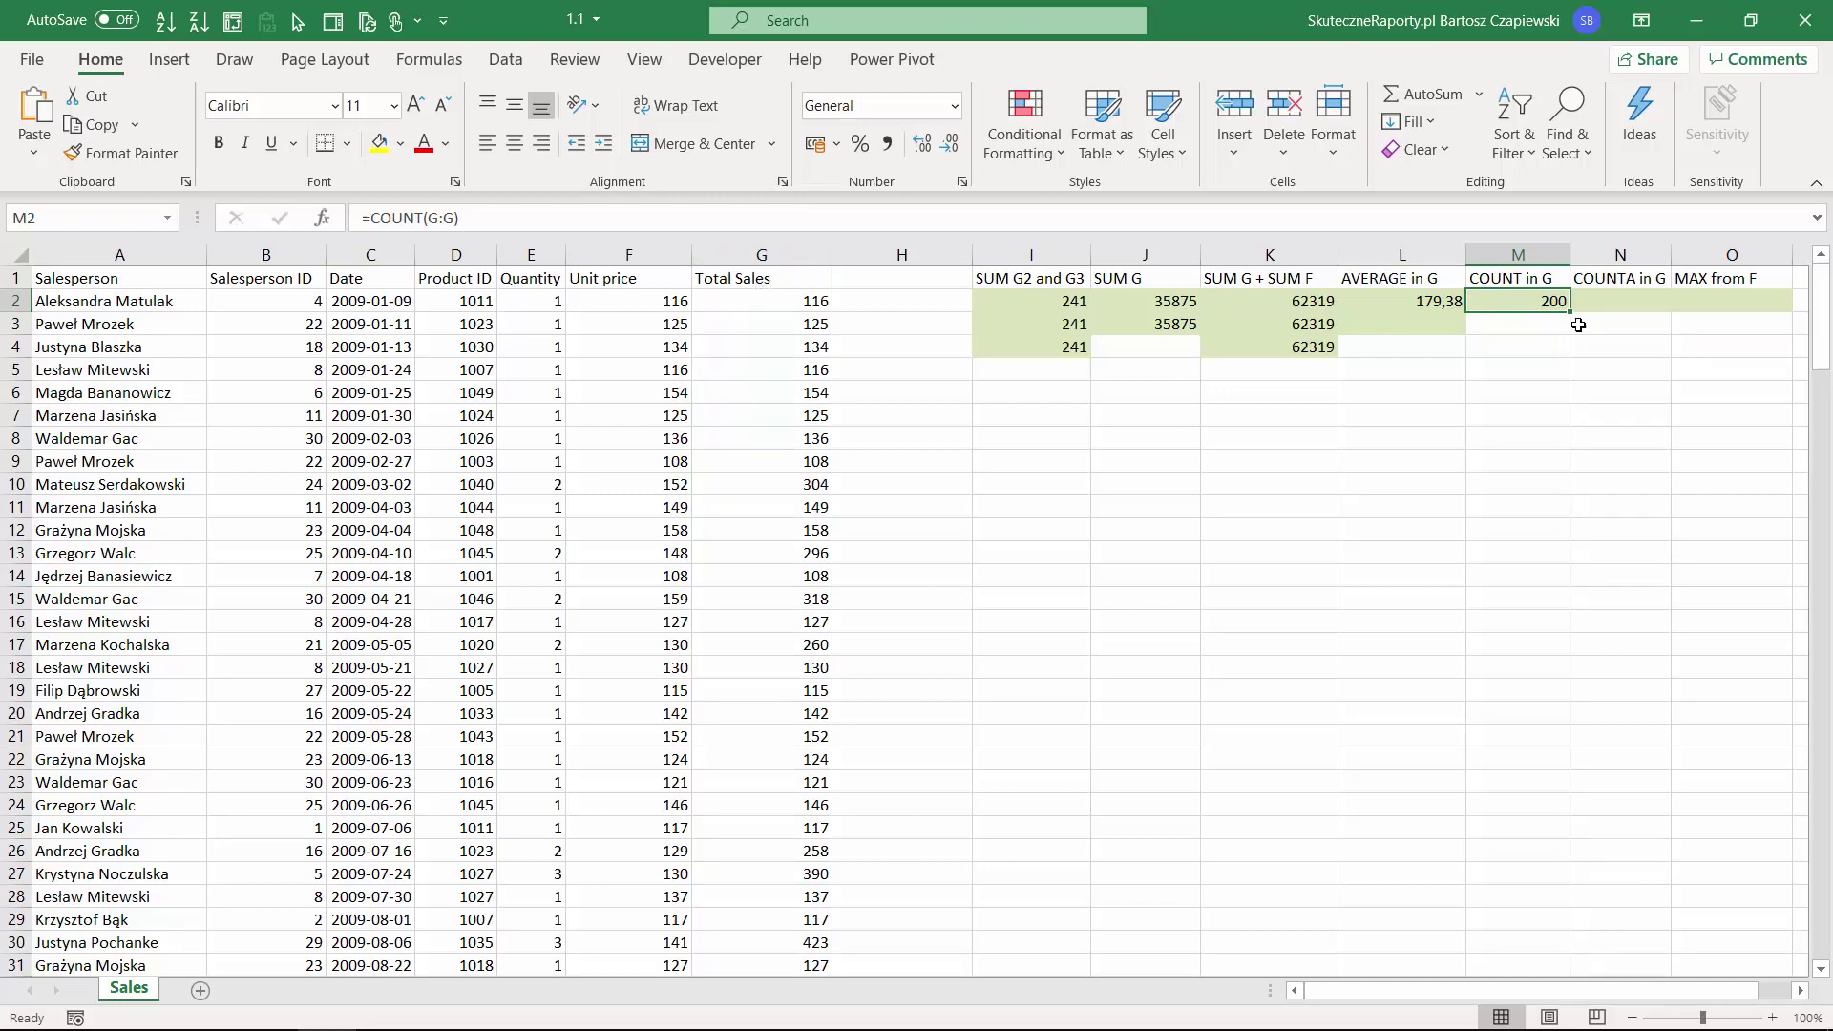
Enter =COUNTA(G:G) in N2, returning 201.
click(1609, 303)
text(=c)
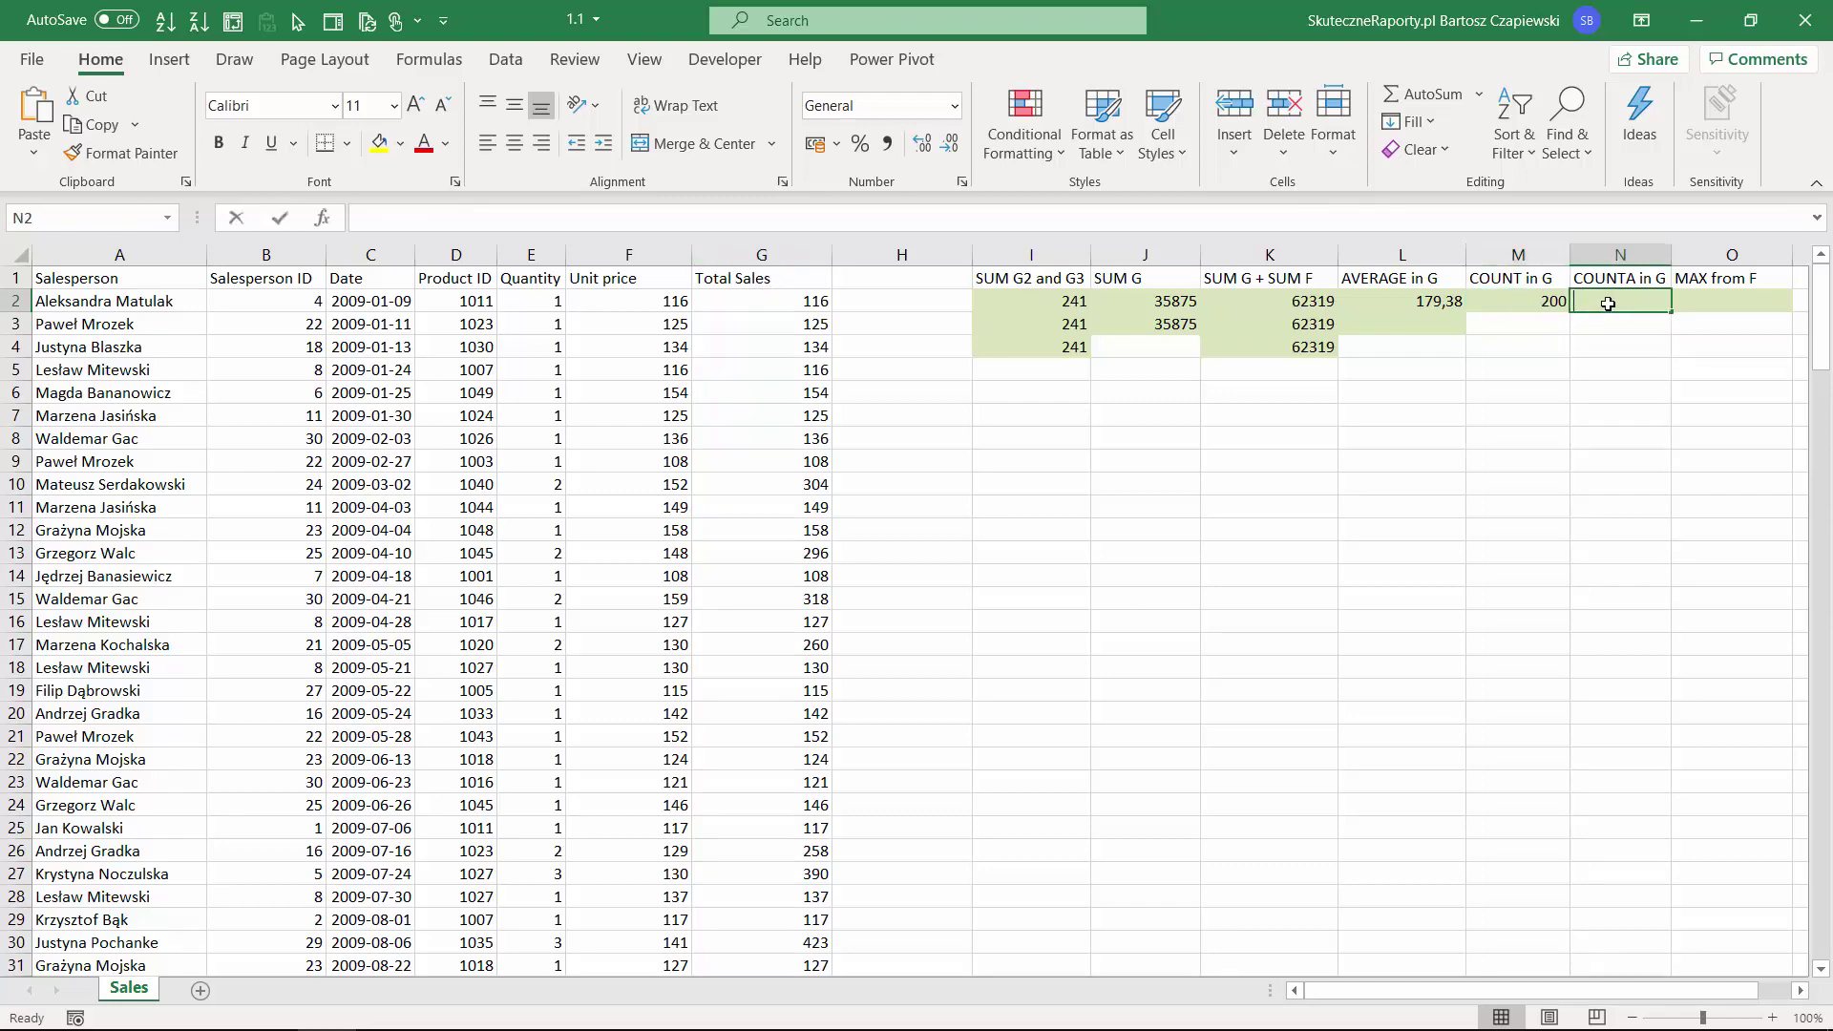
text(ounta)
key(Tab)
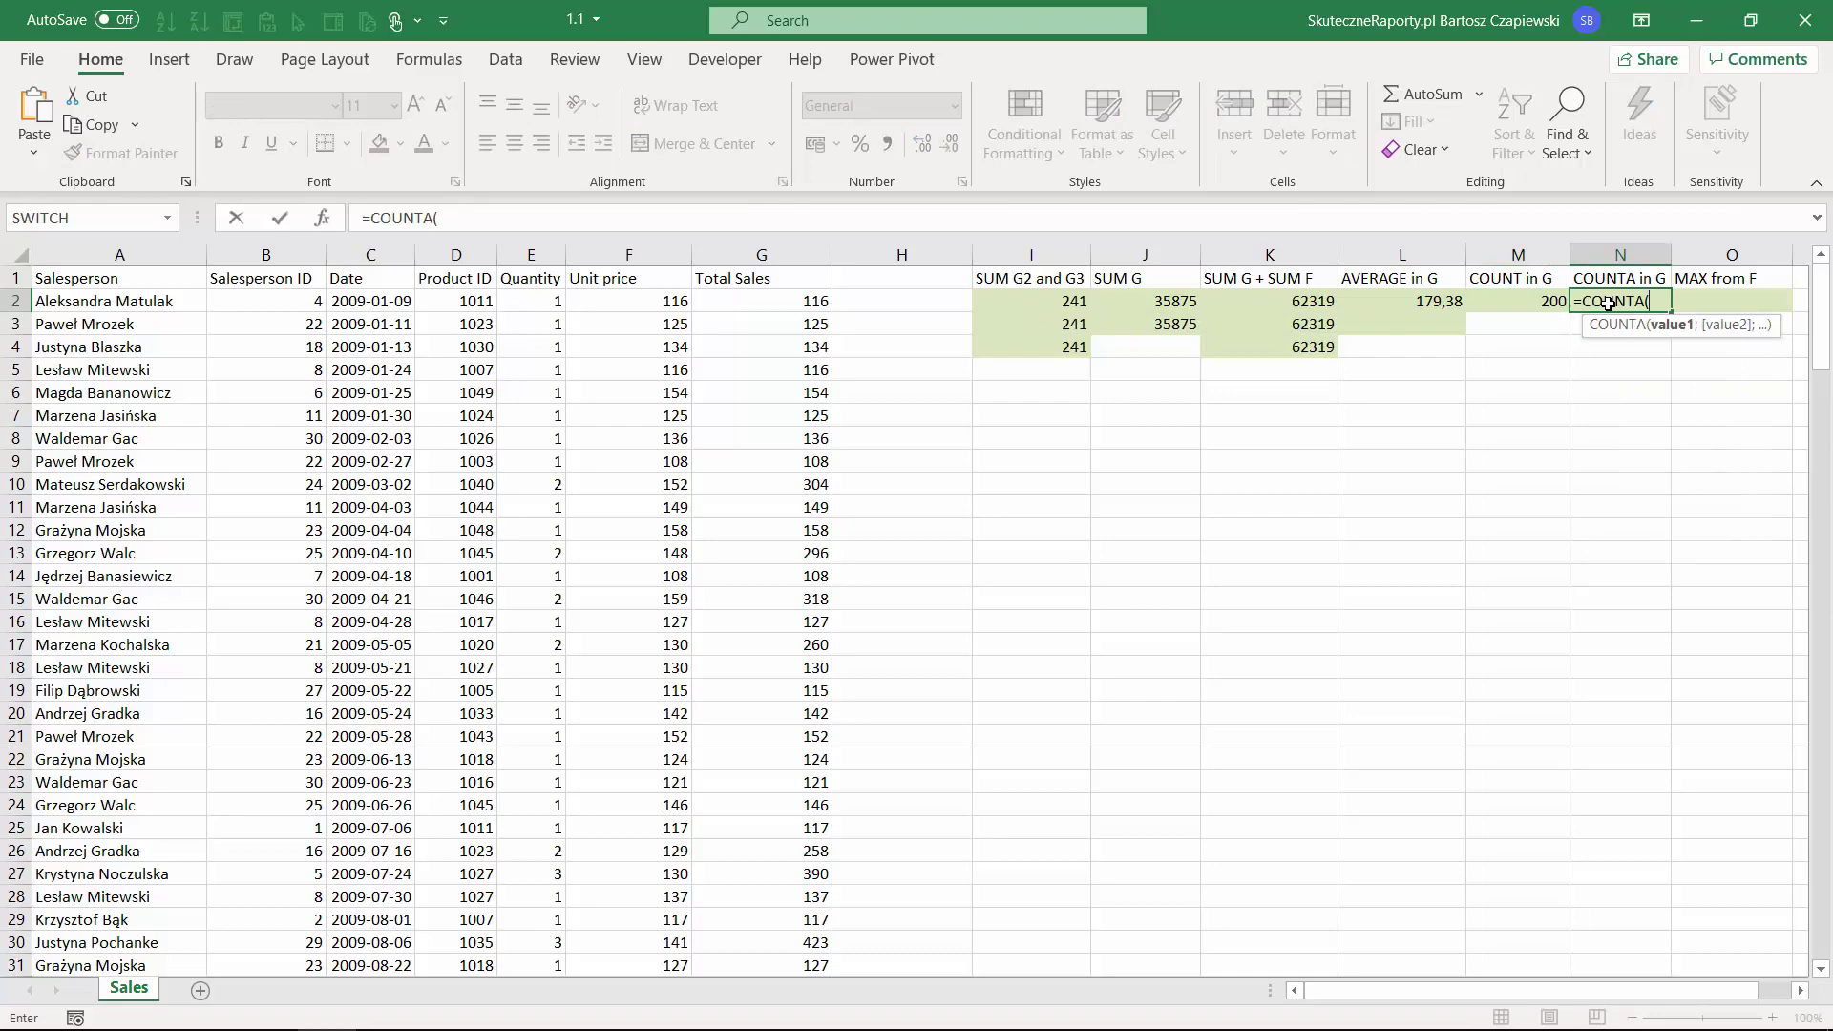
click(740, 245)
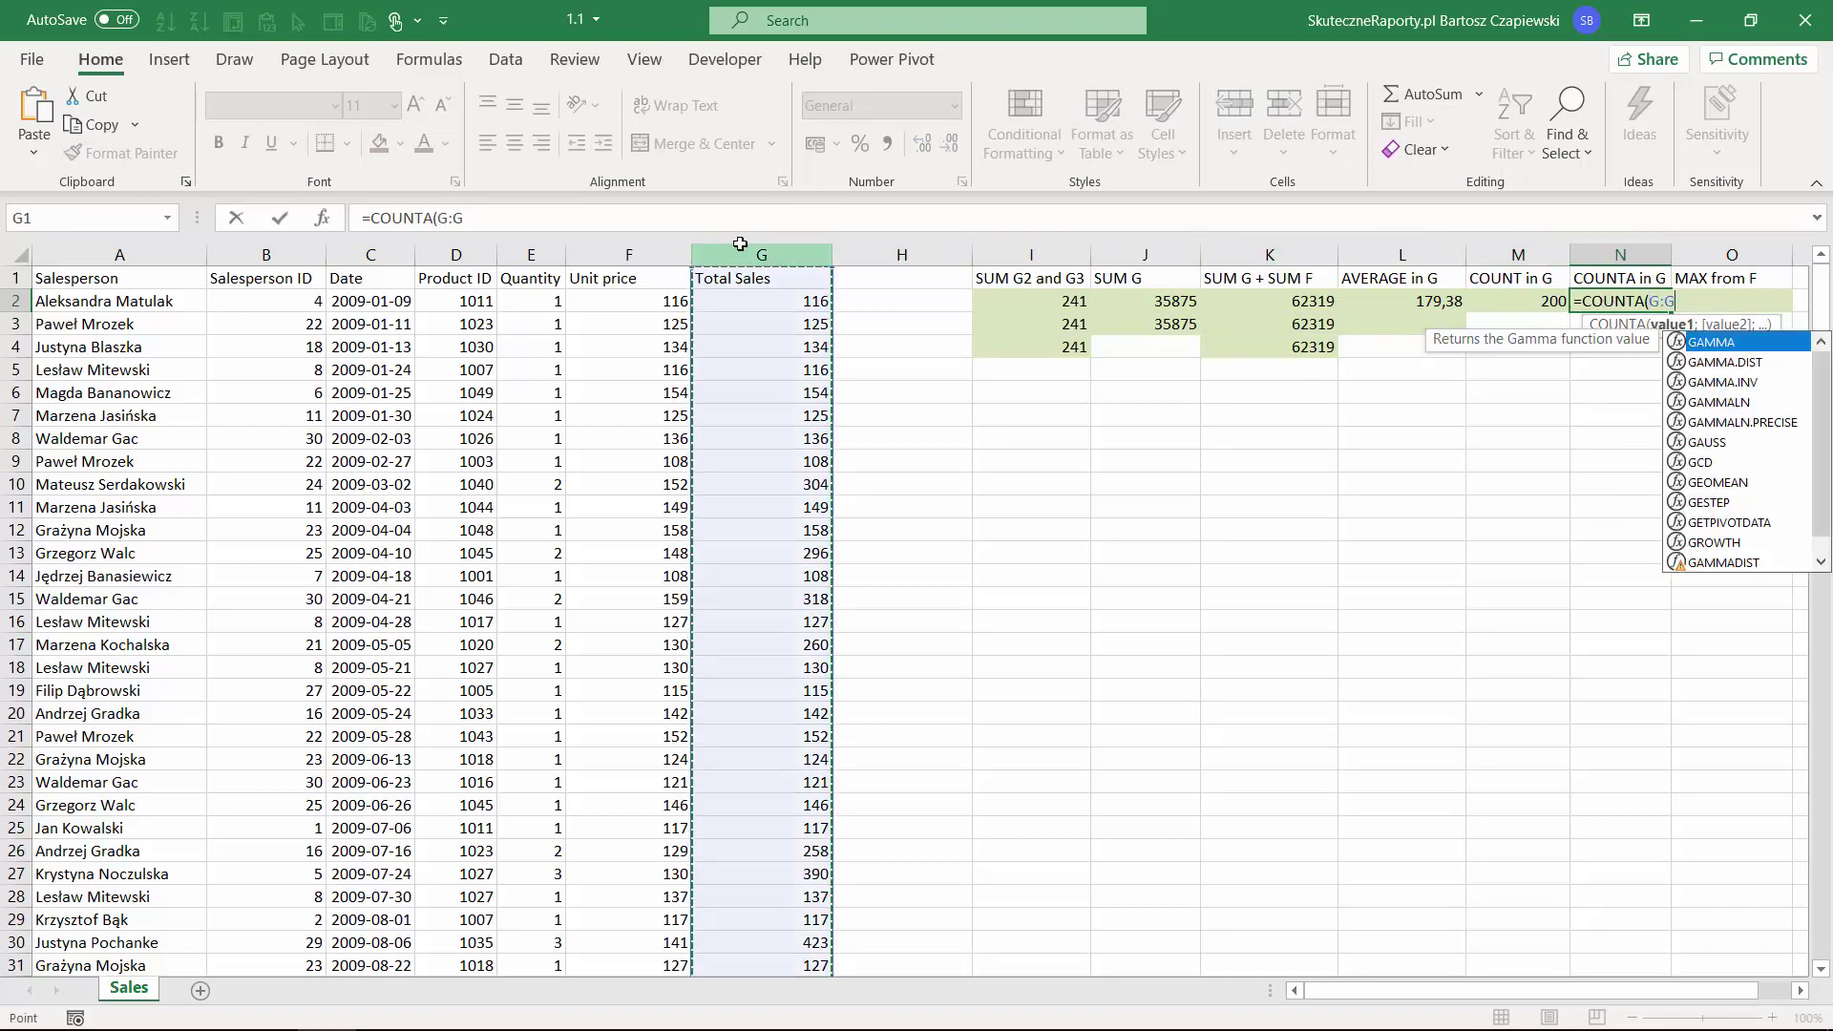
key(Return)
key(Up)
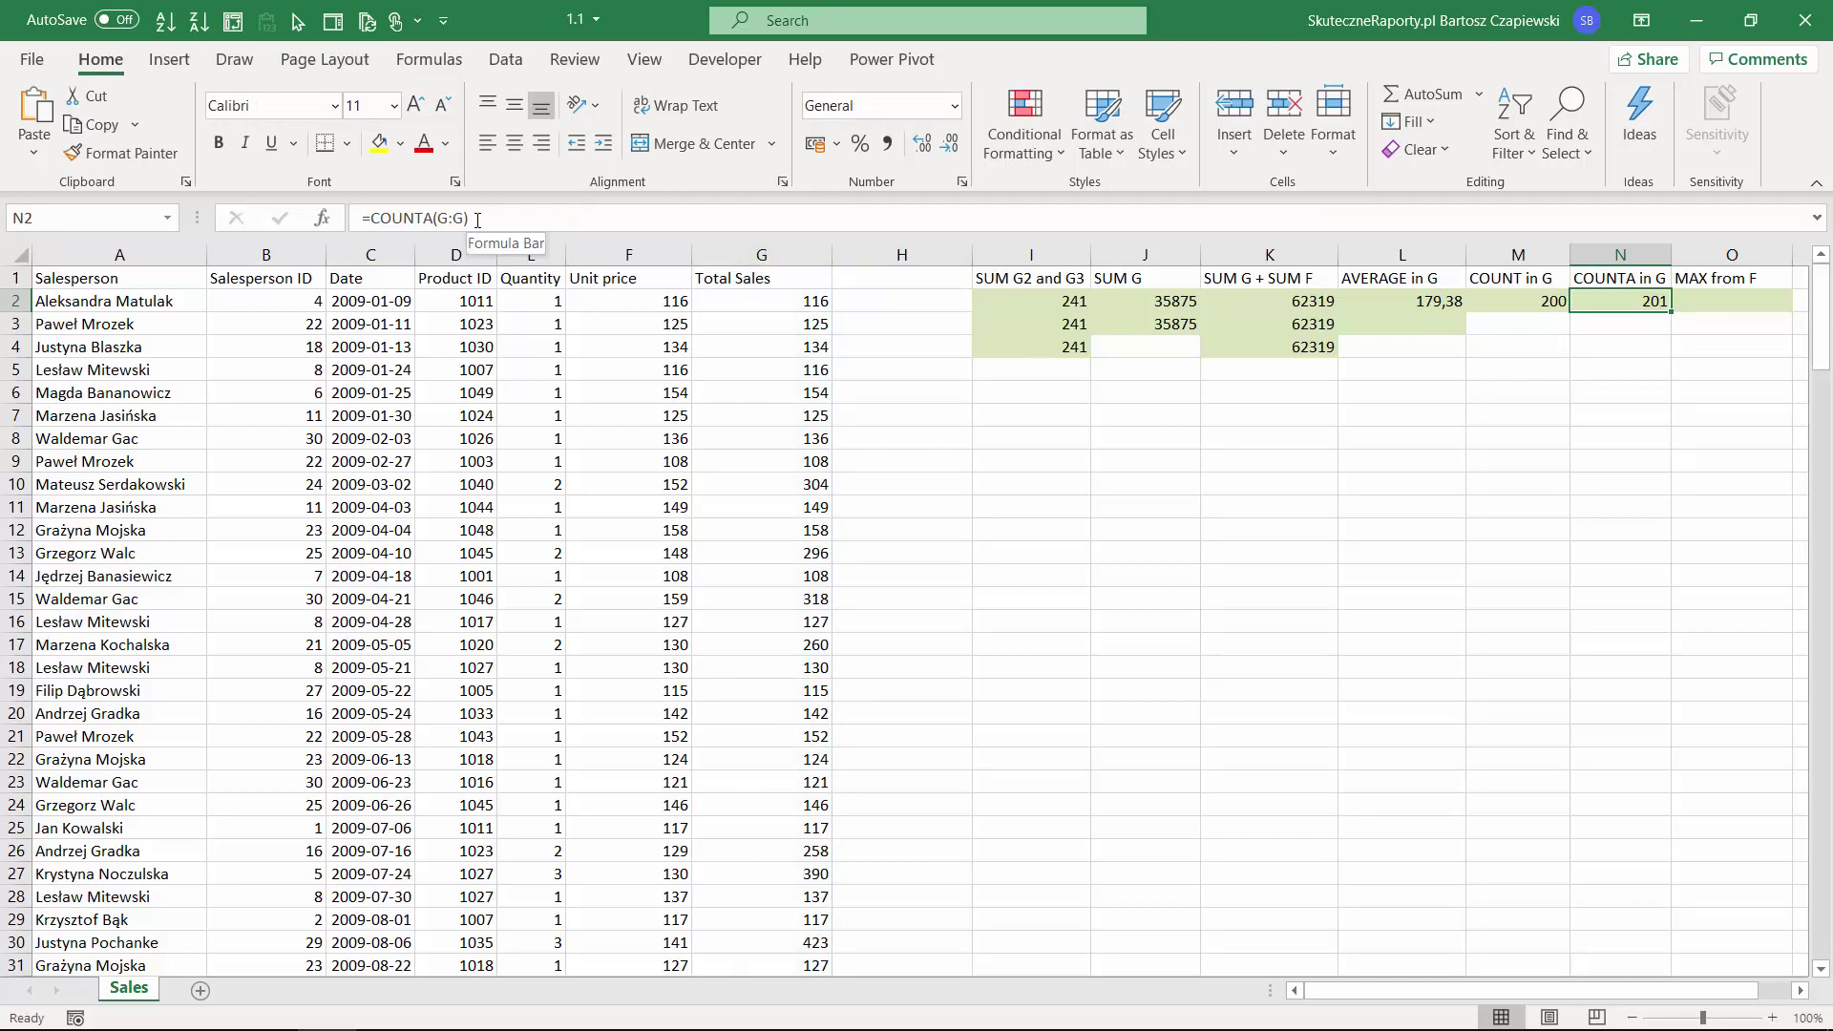
Enter =MAX(F:F) in O2, returning 164.
key(Right)
text(=ma)
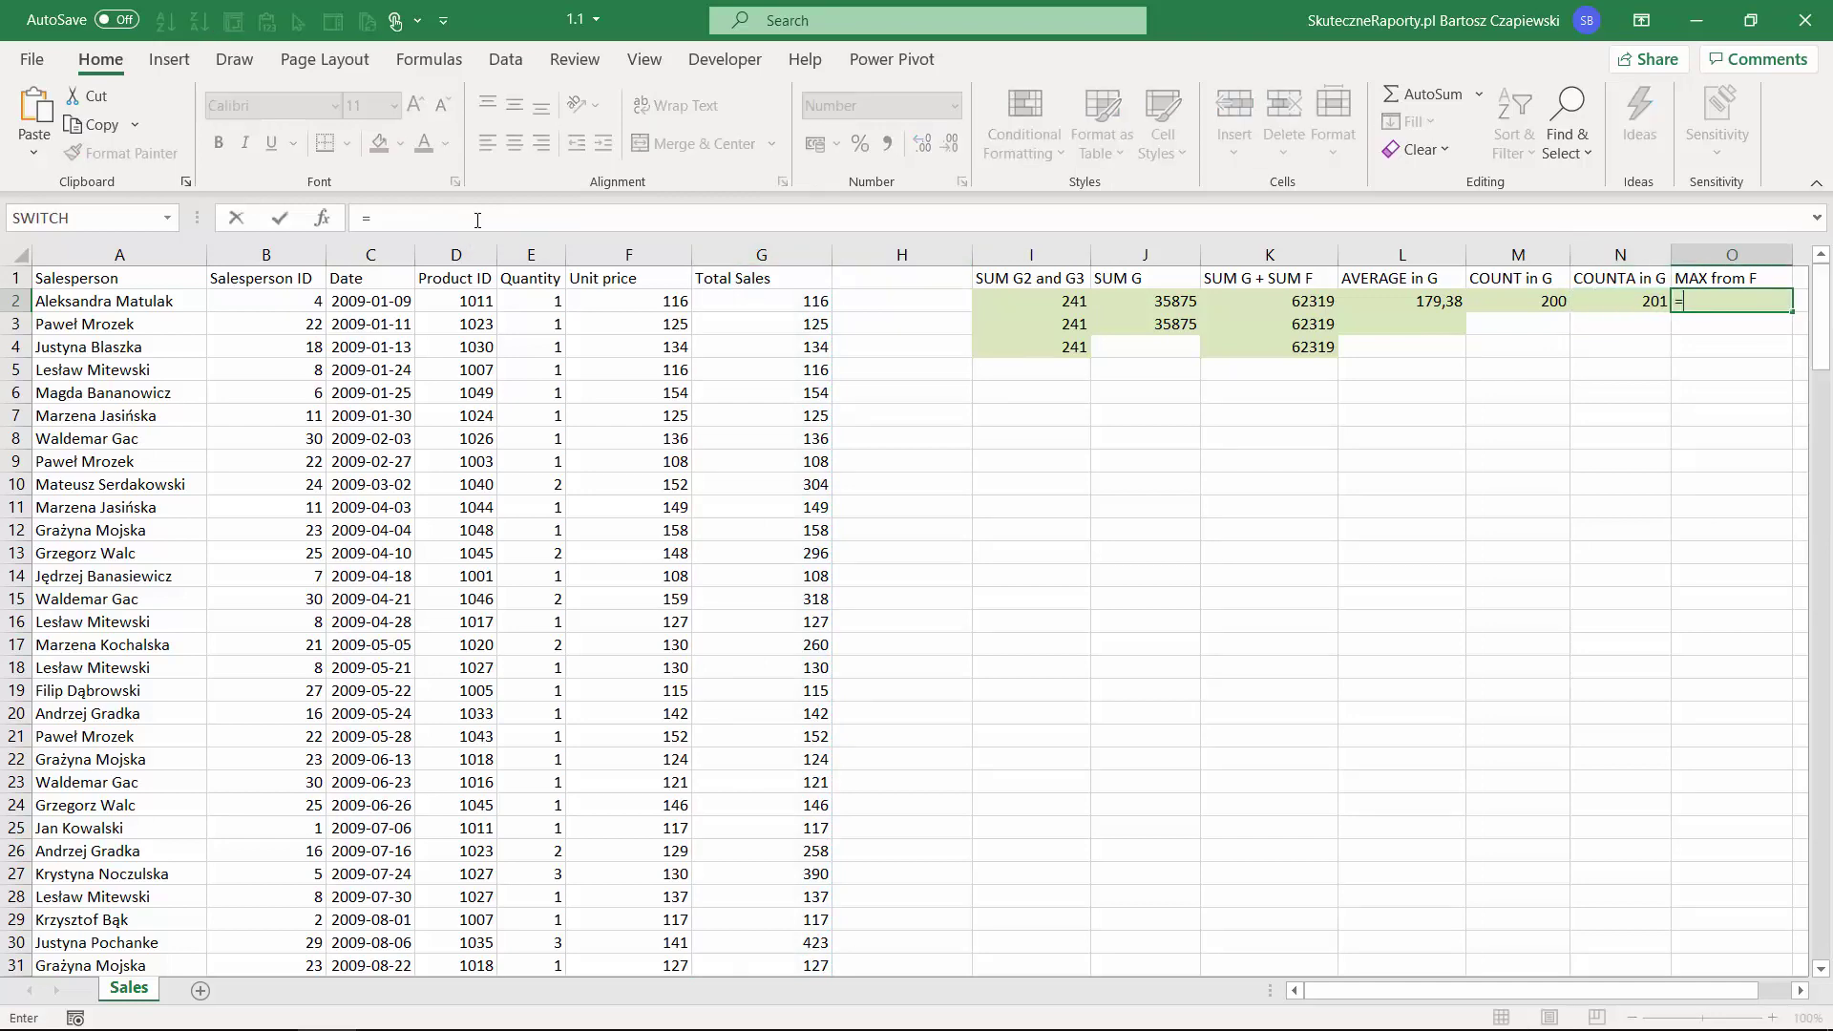
key(Tab)
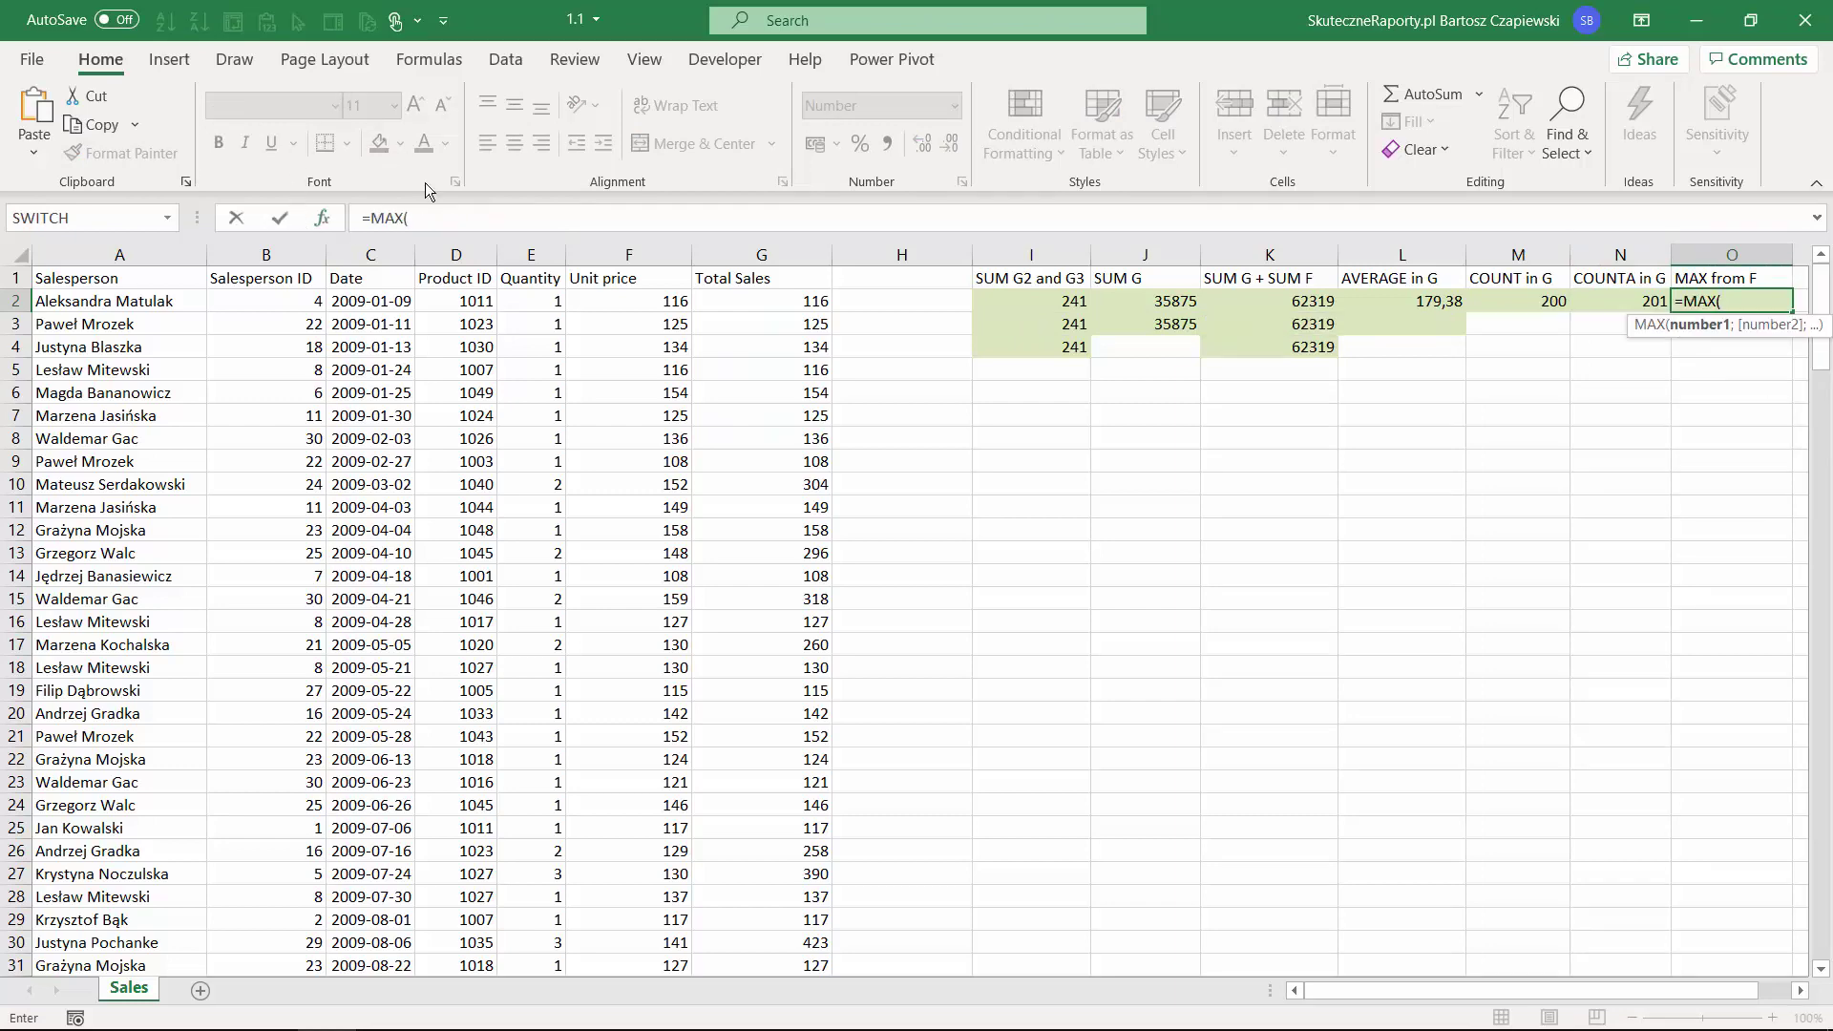
click(626, 255)
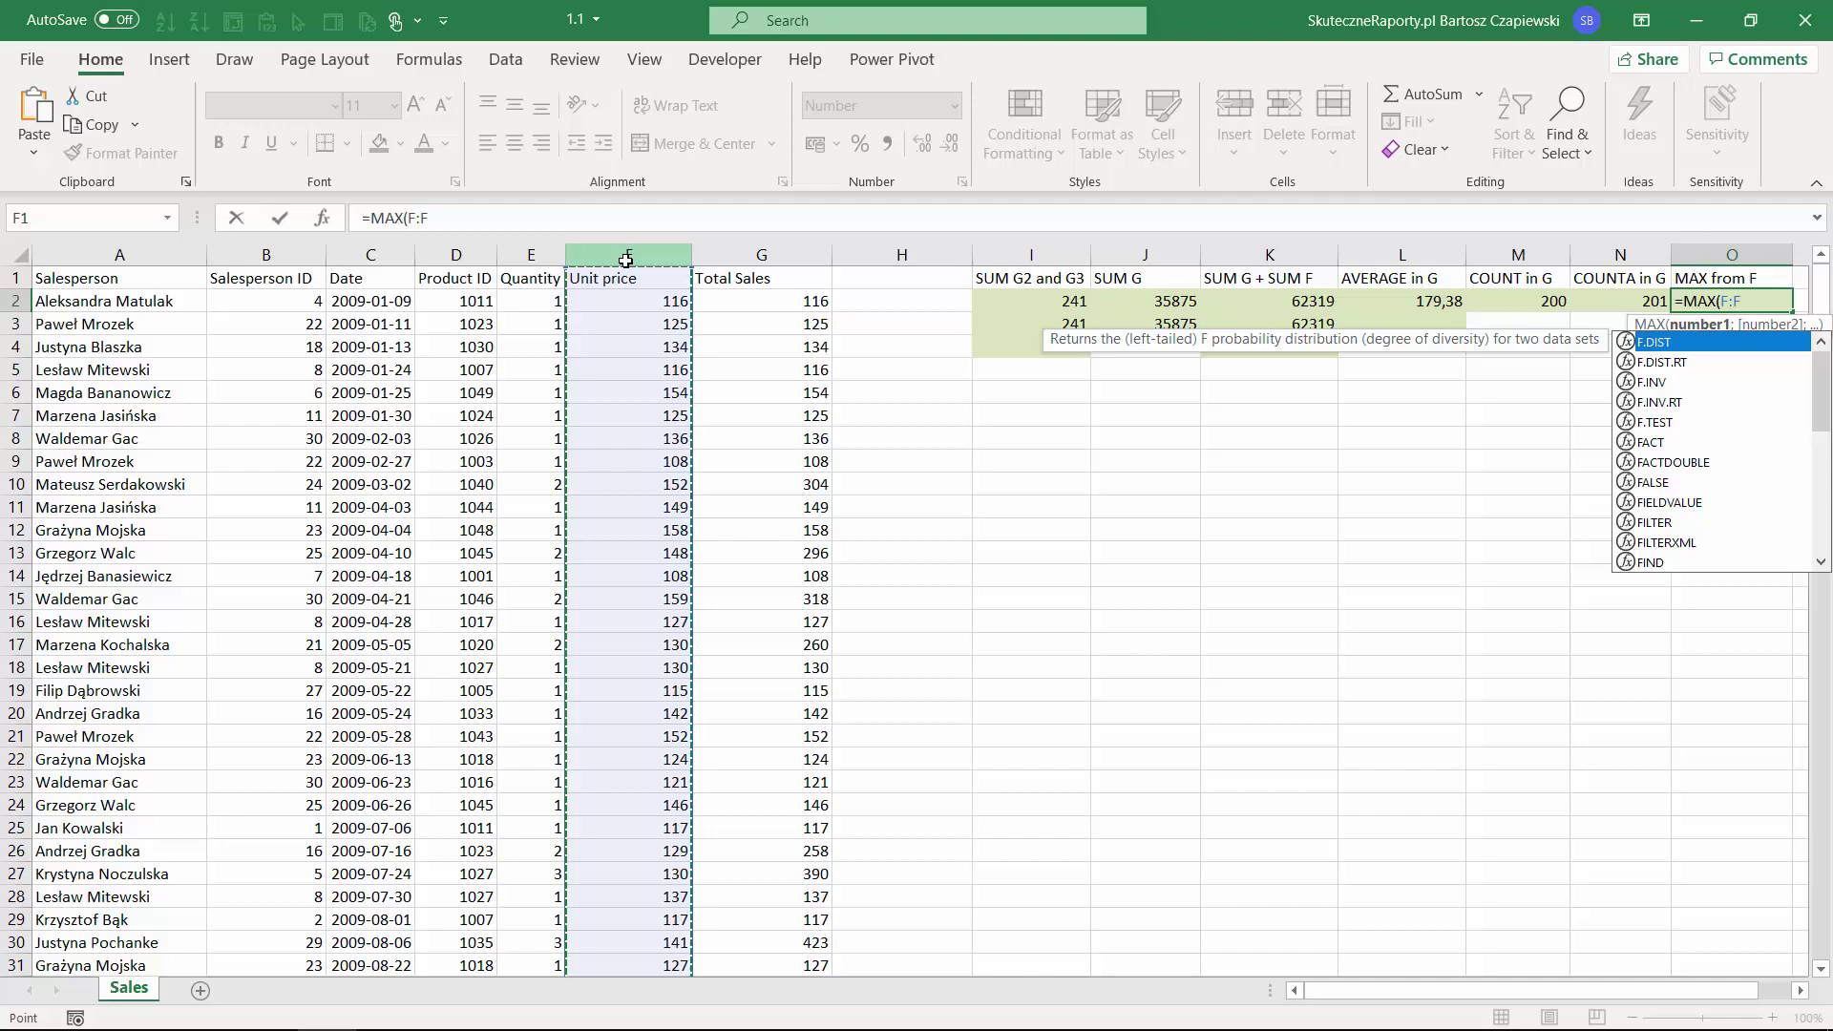
text())
key(ctrl+Return)
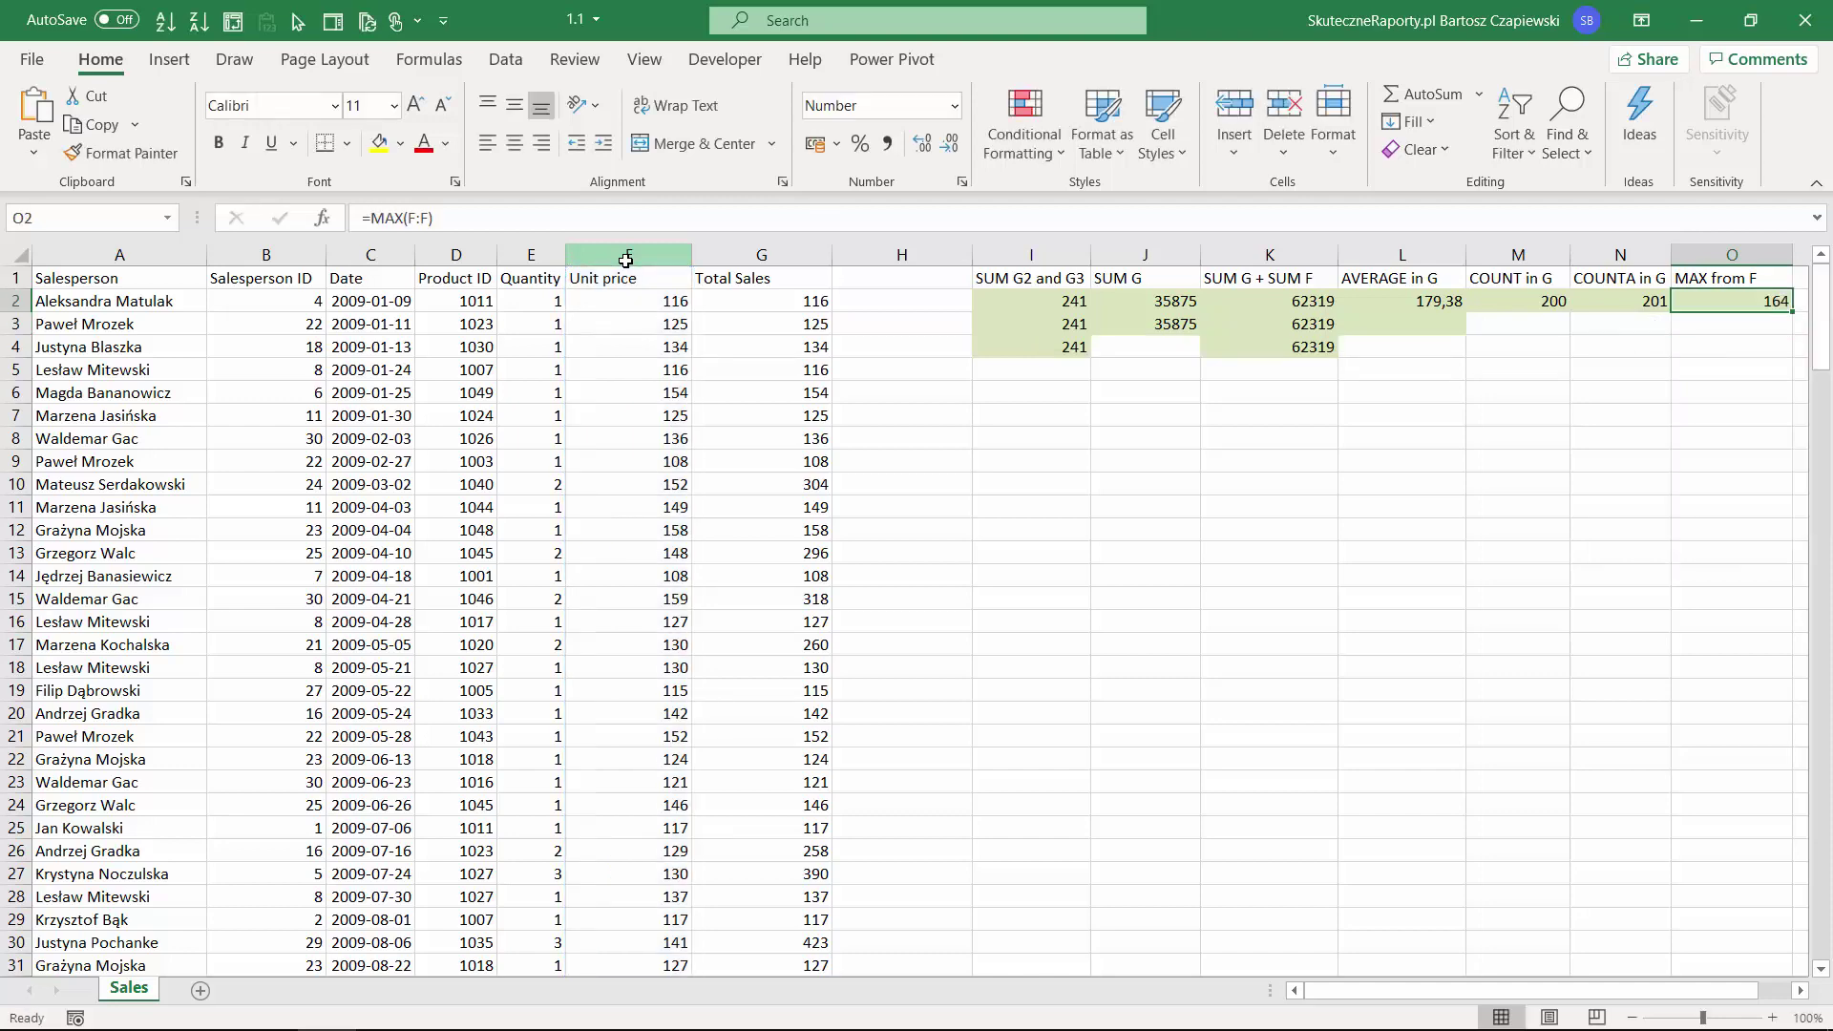
click(1386, 328)
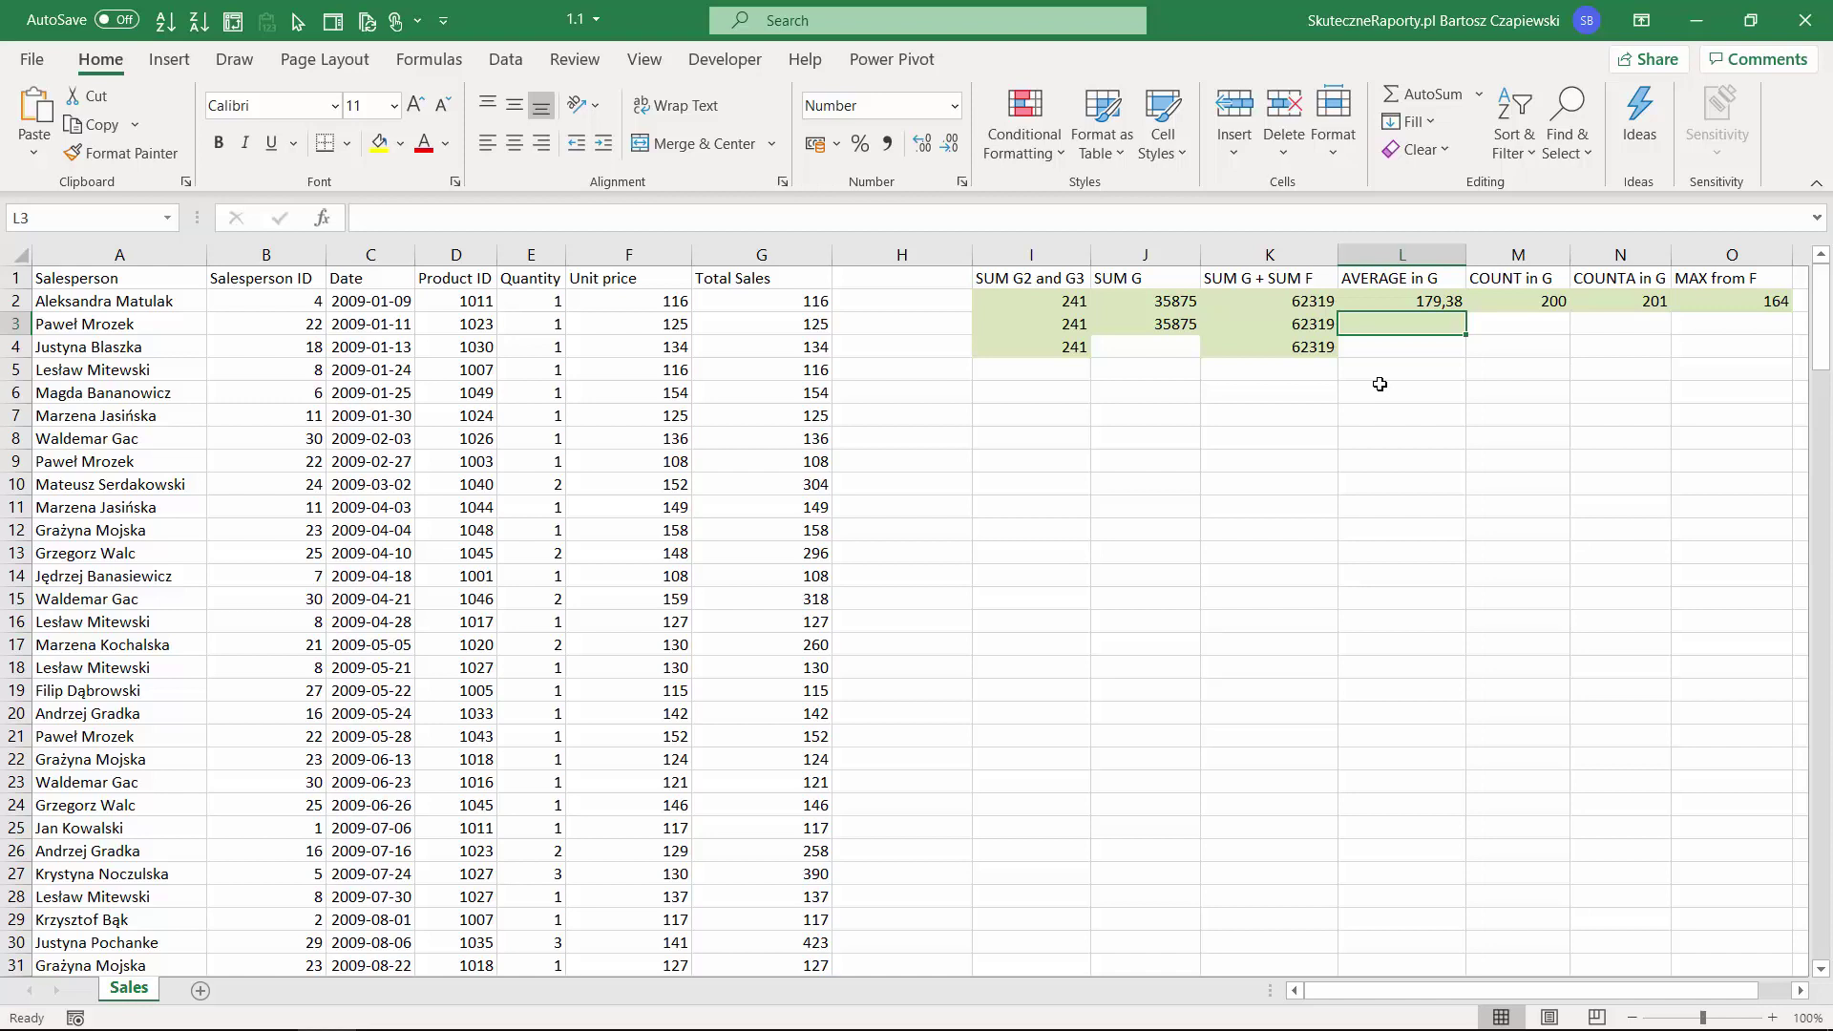
Enter =J3/M2 in L3 to average SUM G over the count.
text(=)
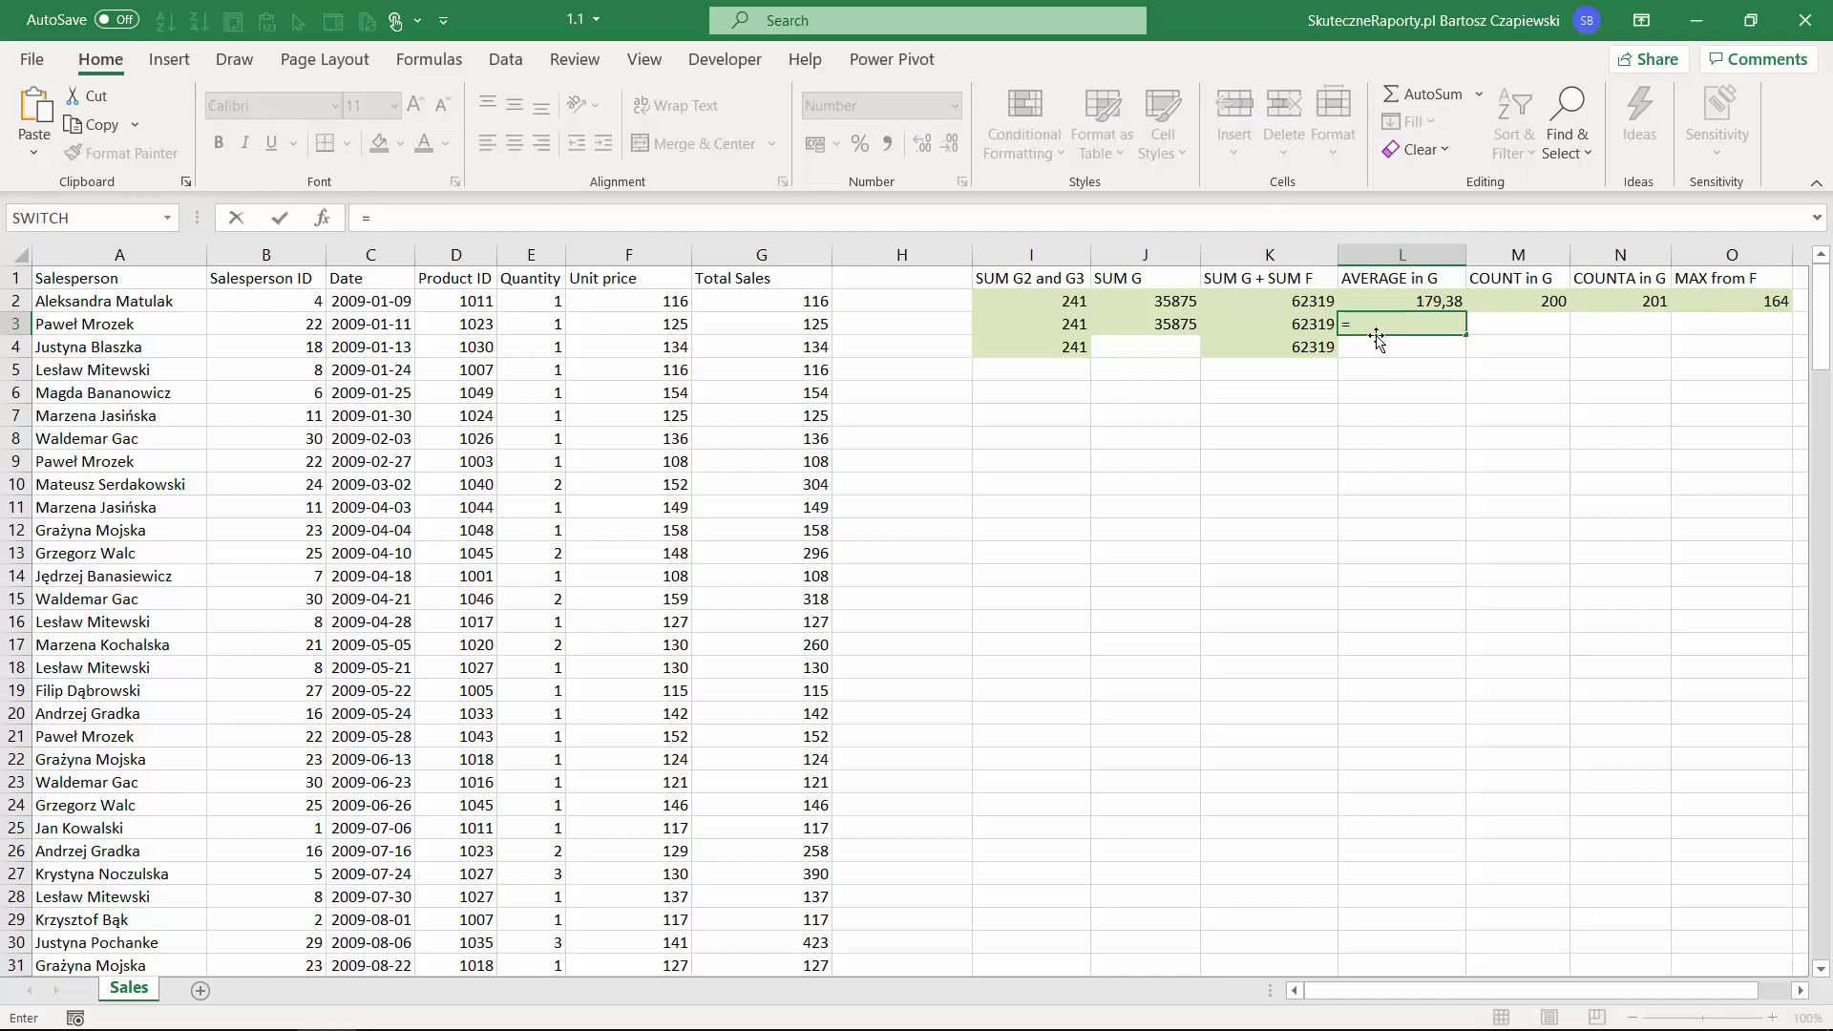
click(1163, 323)
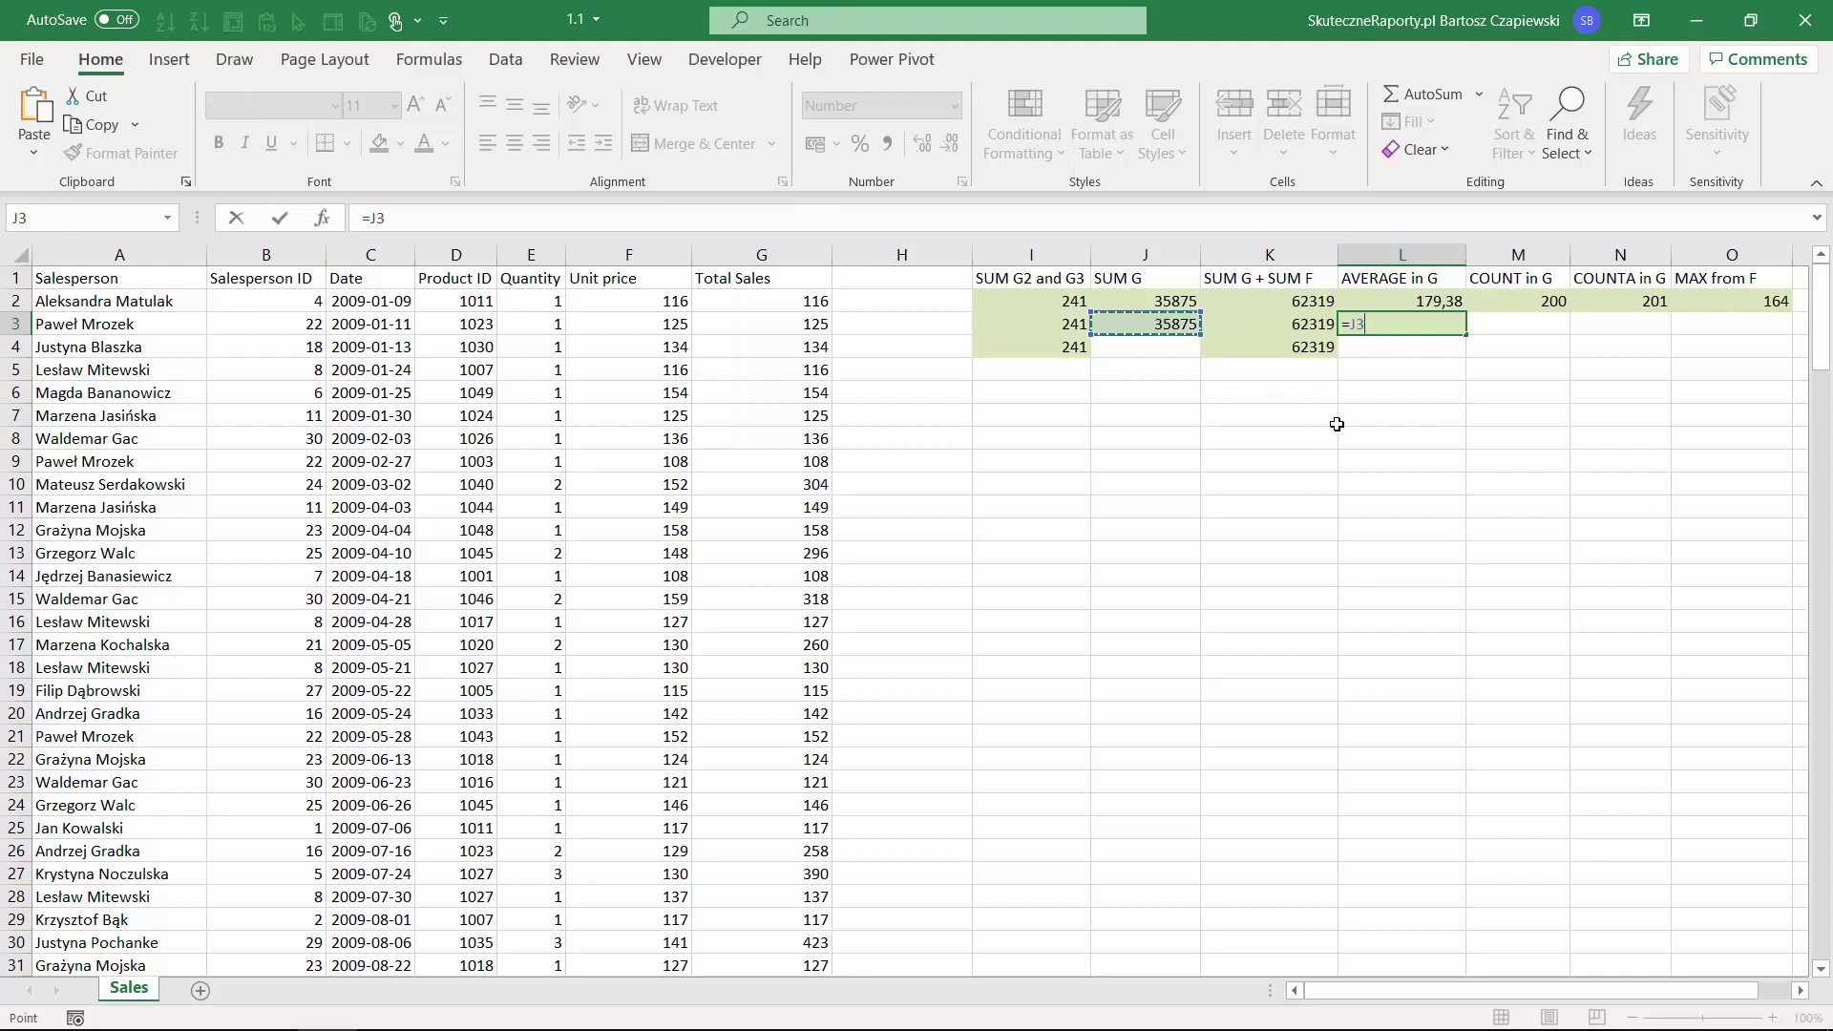
text(/)
click(1528, 298)
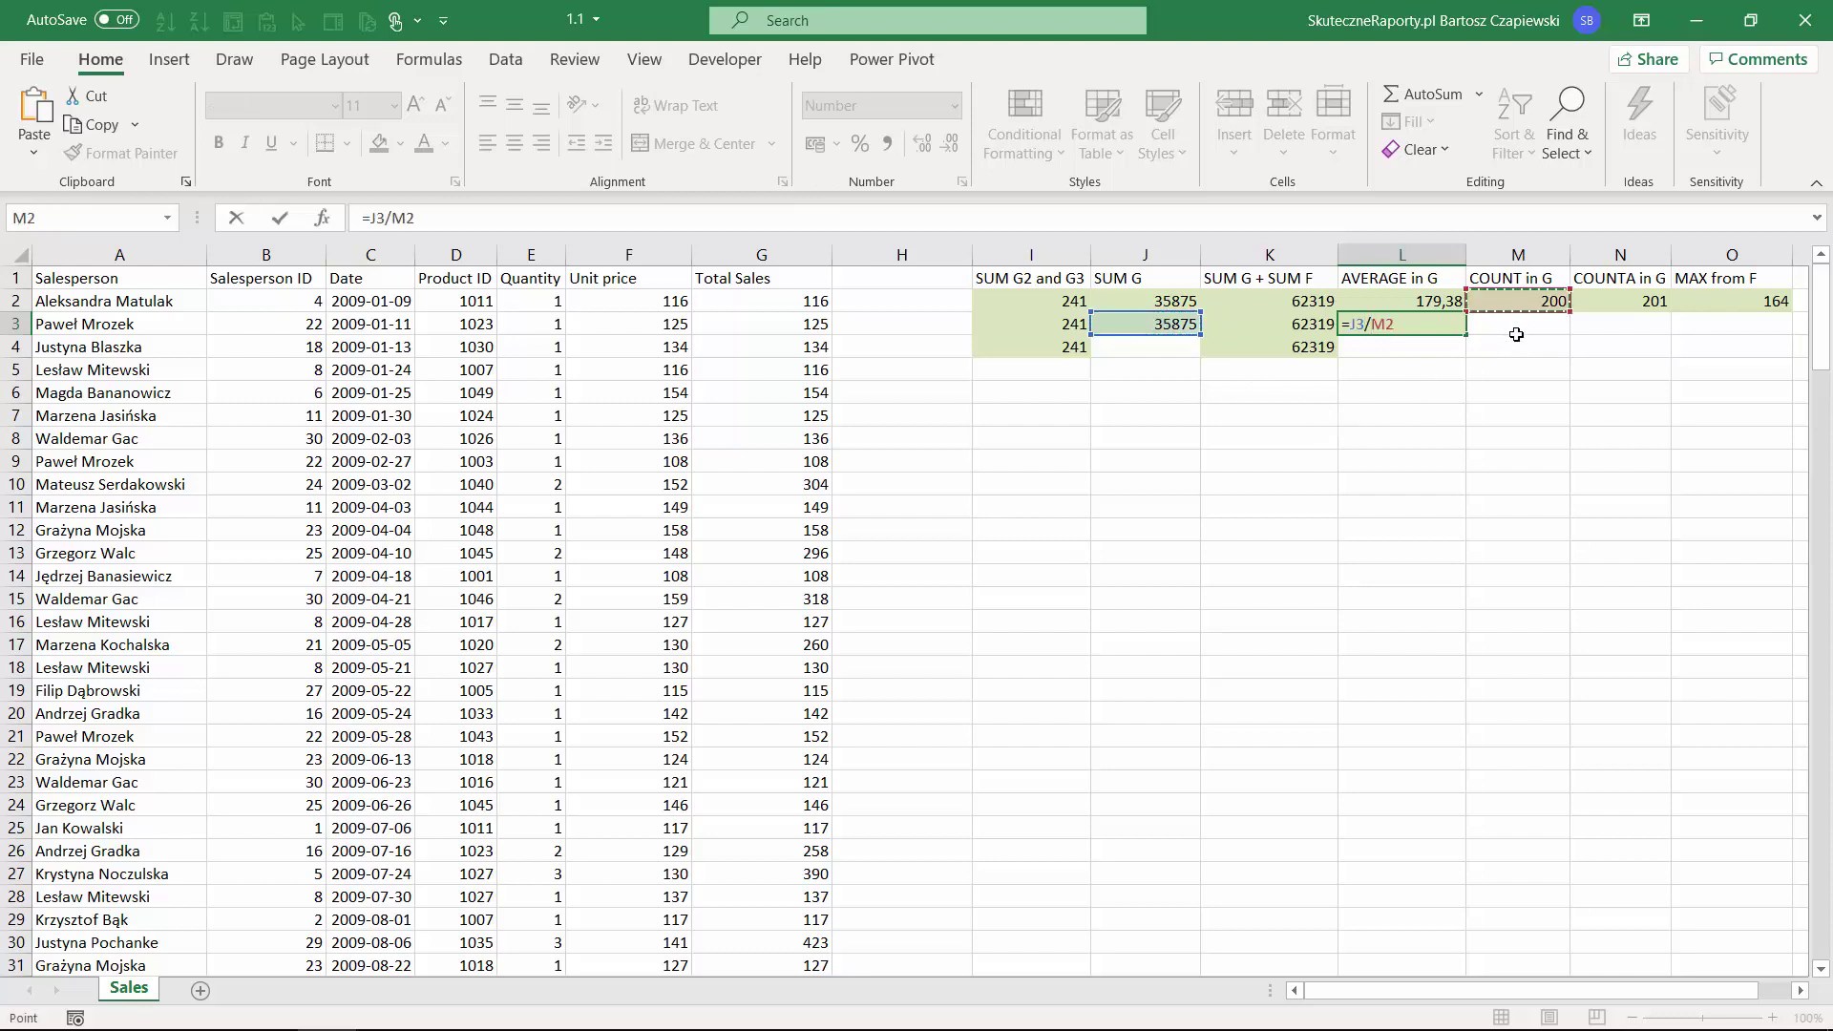
key(Return)
key(Up)
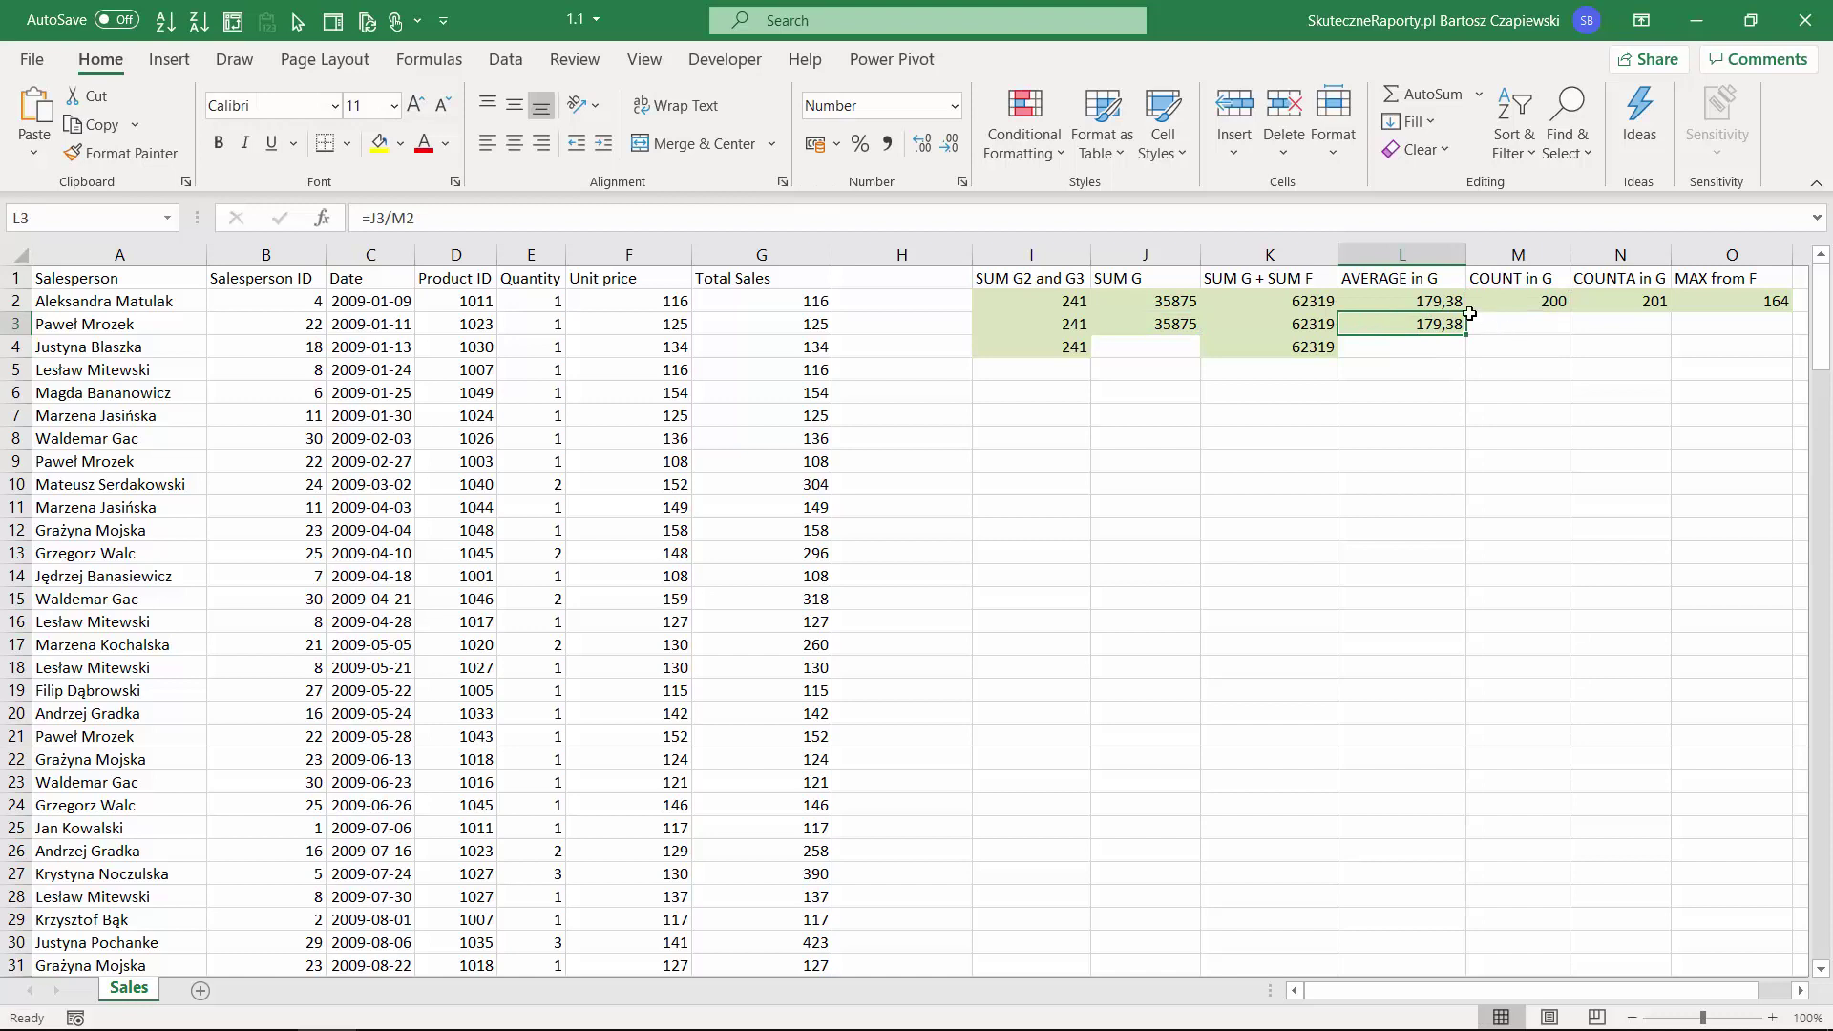
Increase decimals on L2 and L3 so both averages read 179,375.
click(1439, 302)
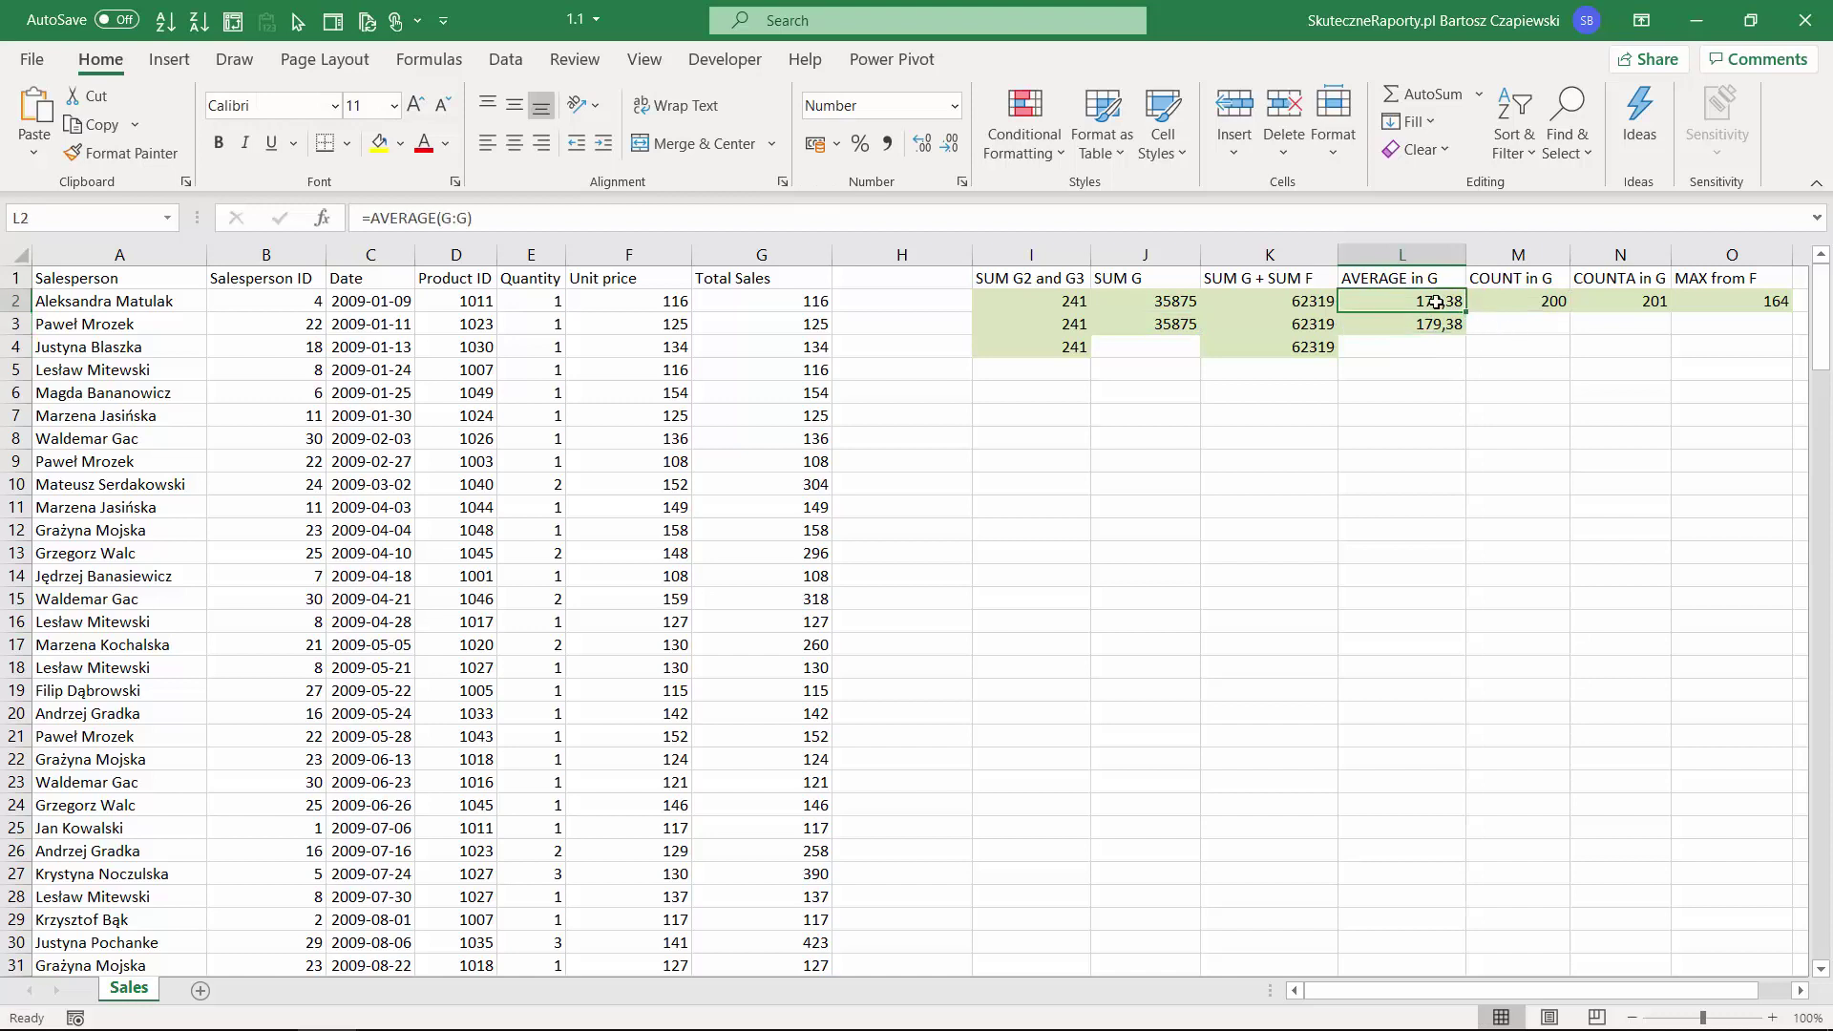
click(928, 141)
click(948, 143)
click(948, 143)
key(Down)
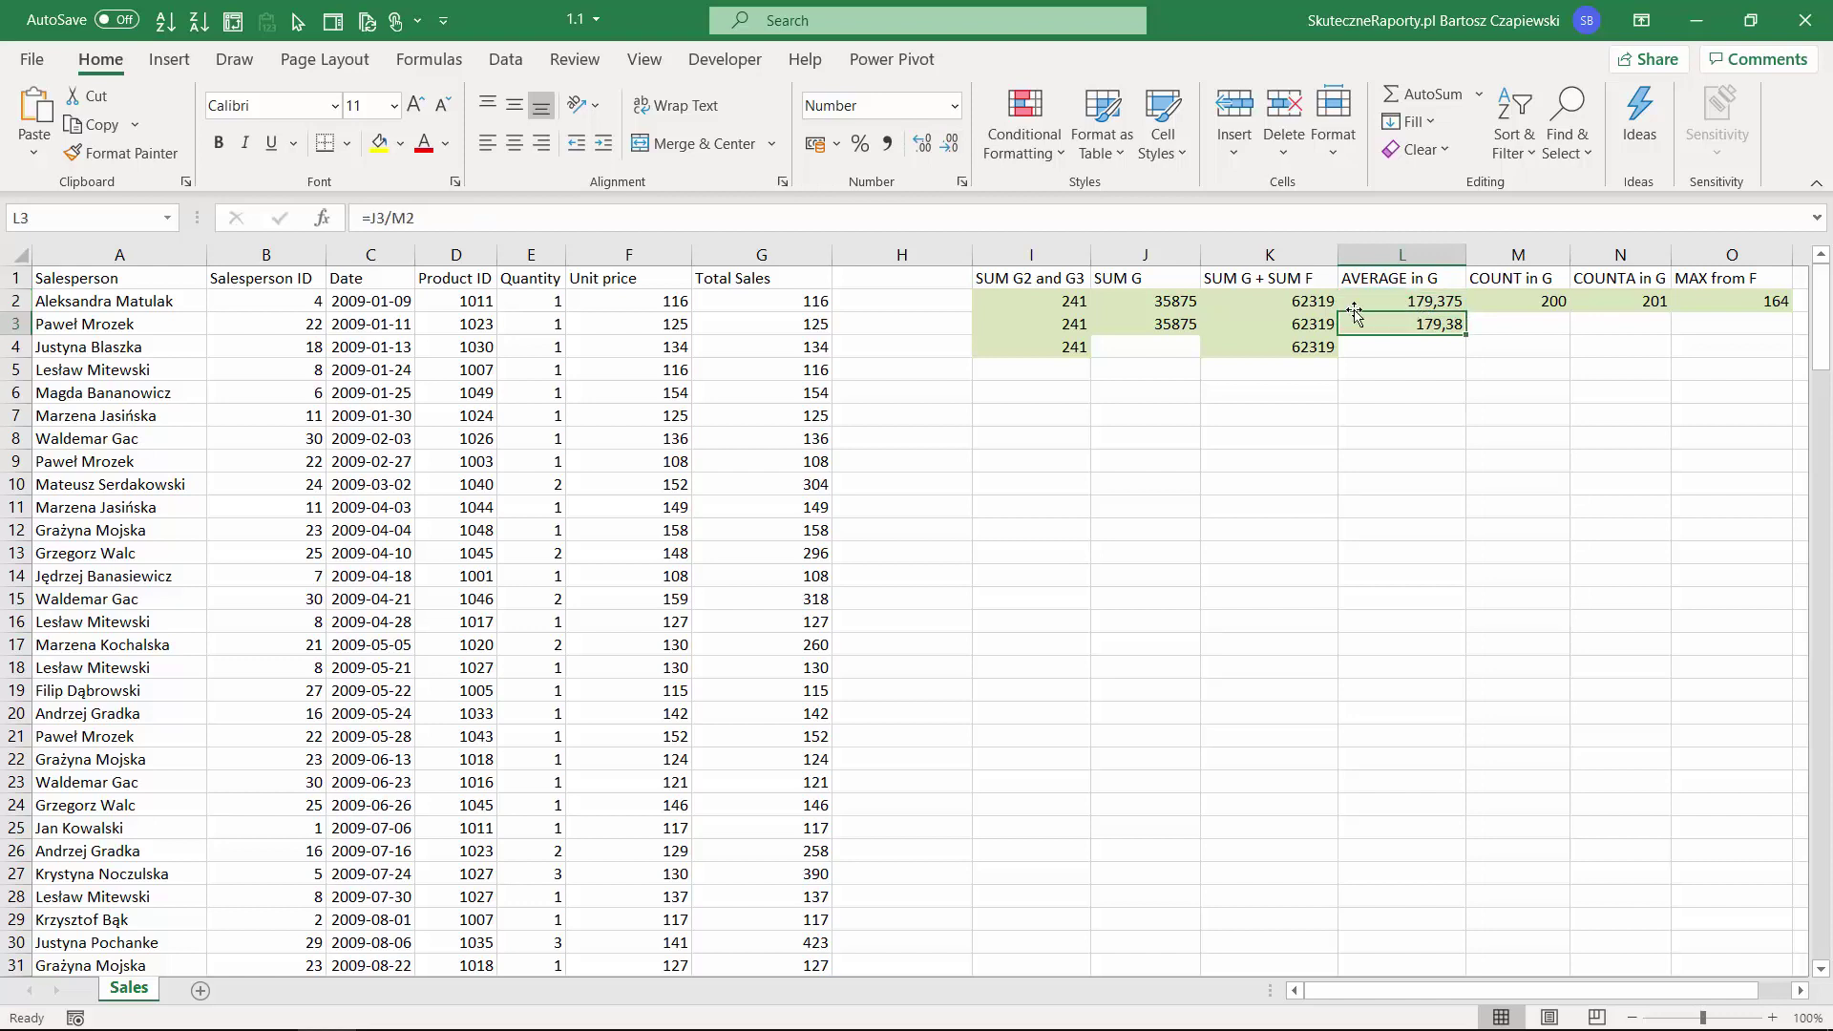
click(927, 145)
Format K2:K4 as Number with 1000 separator and 0 decimals, showing 62 319.
drag(1284, 300, 1297, 349)
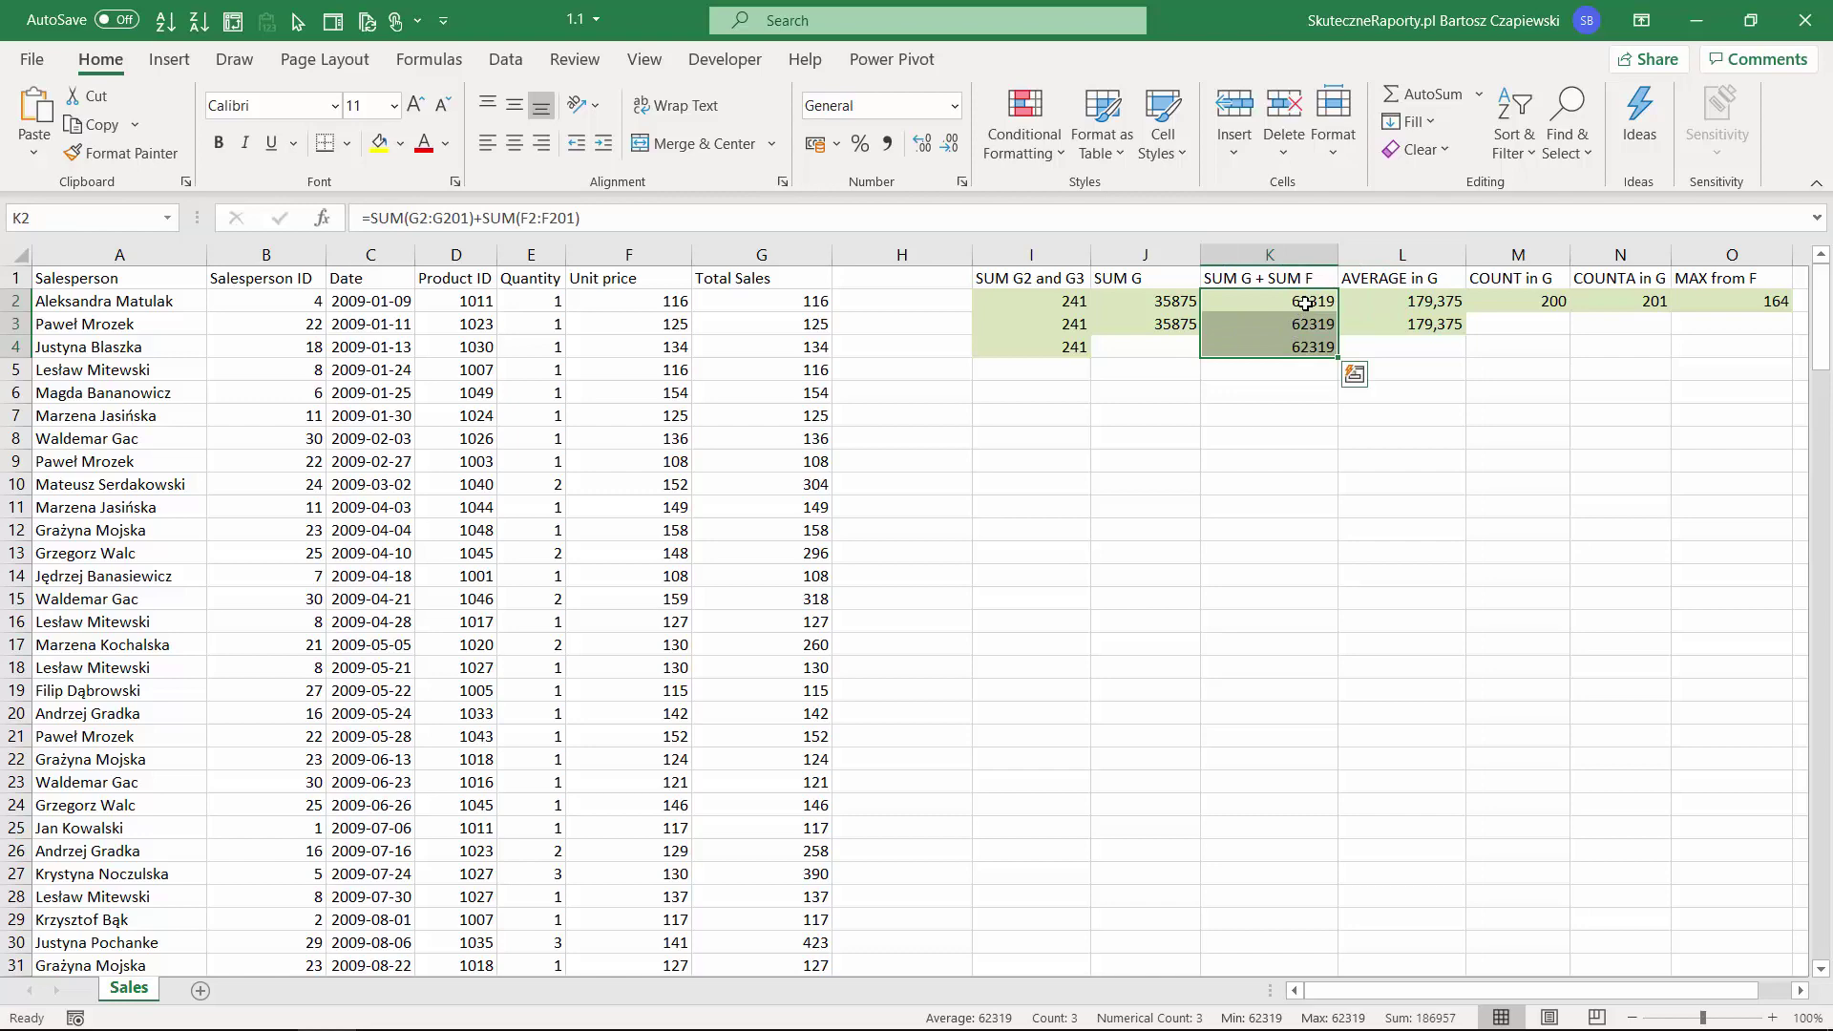
right_click(1306, 302)
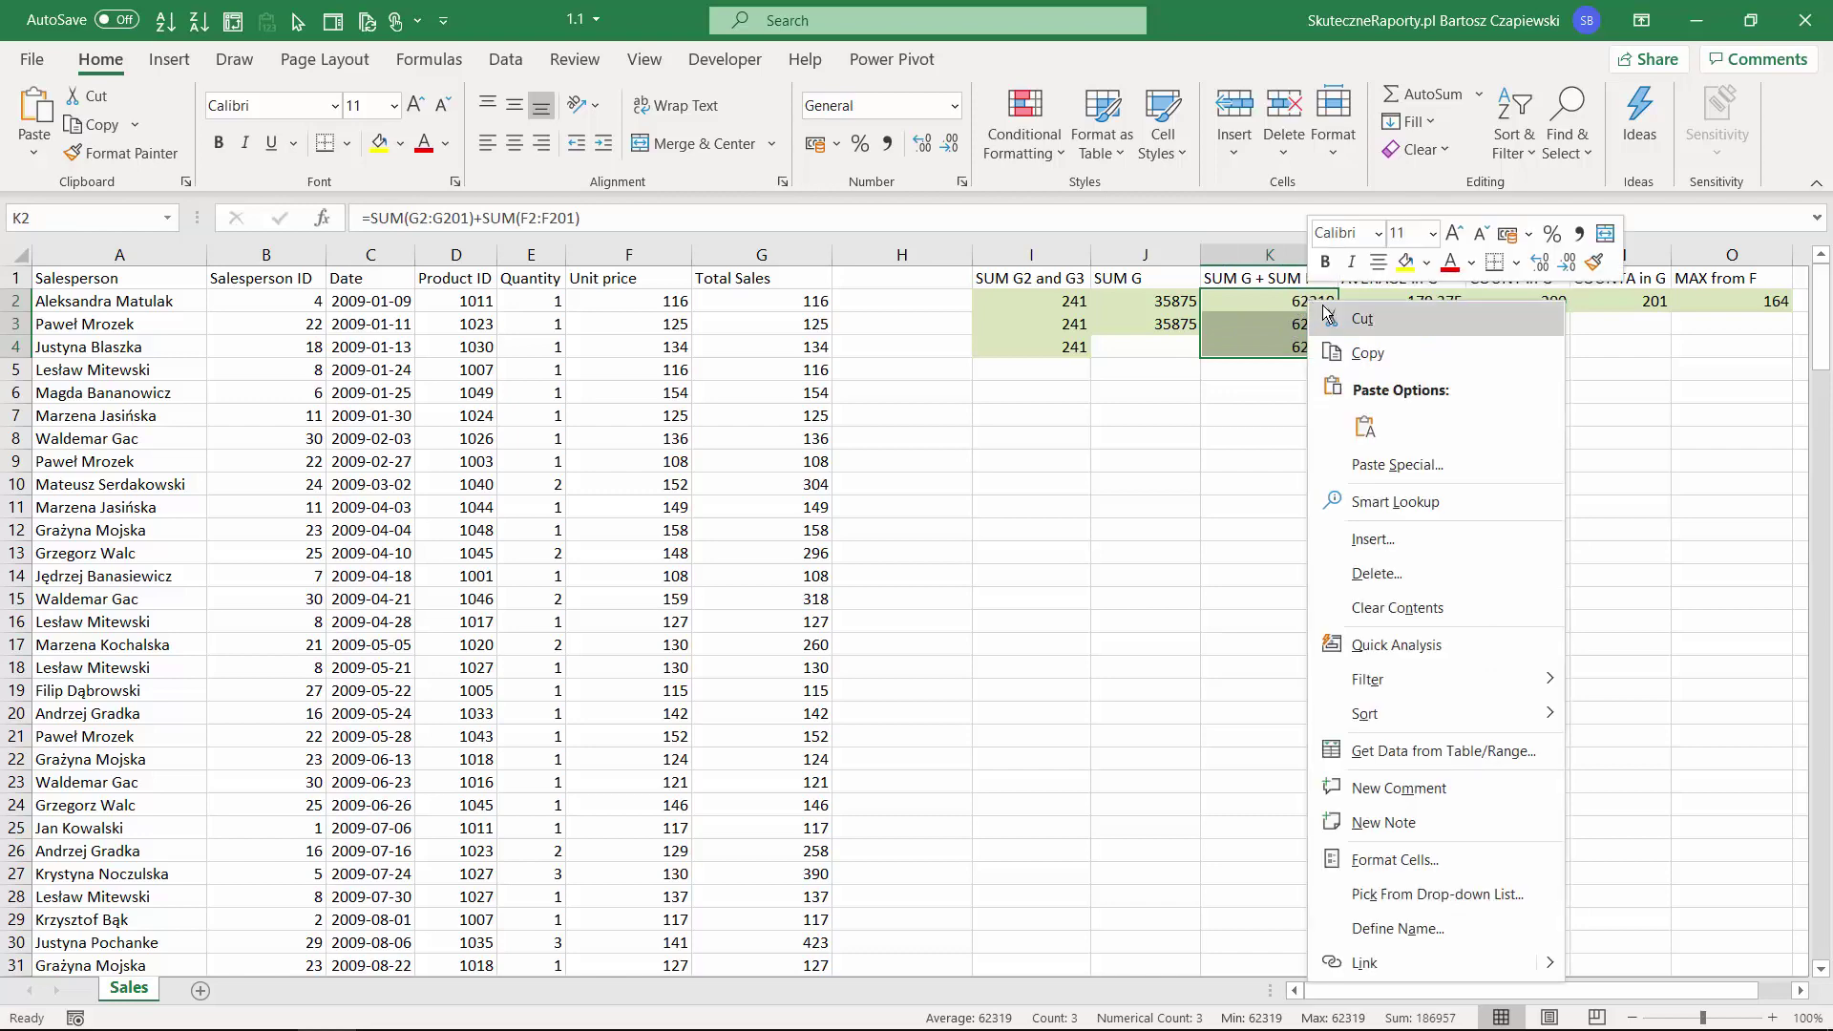
key(Escape)
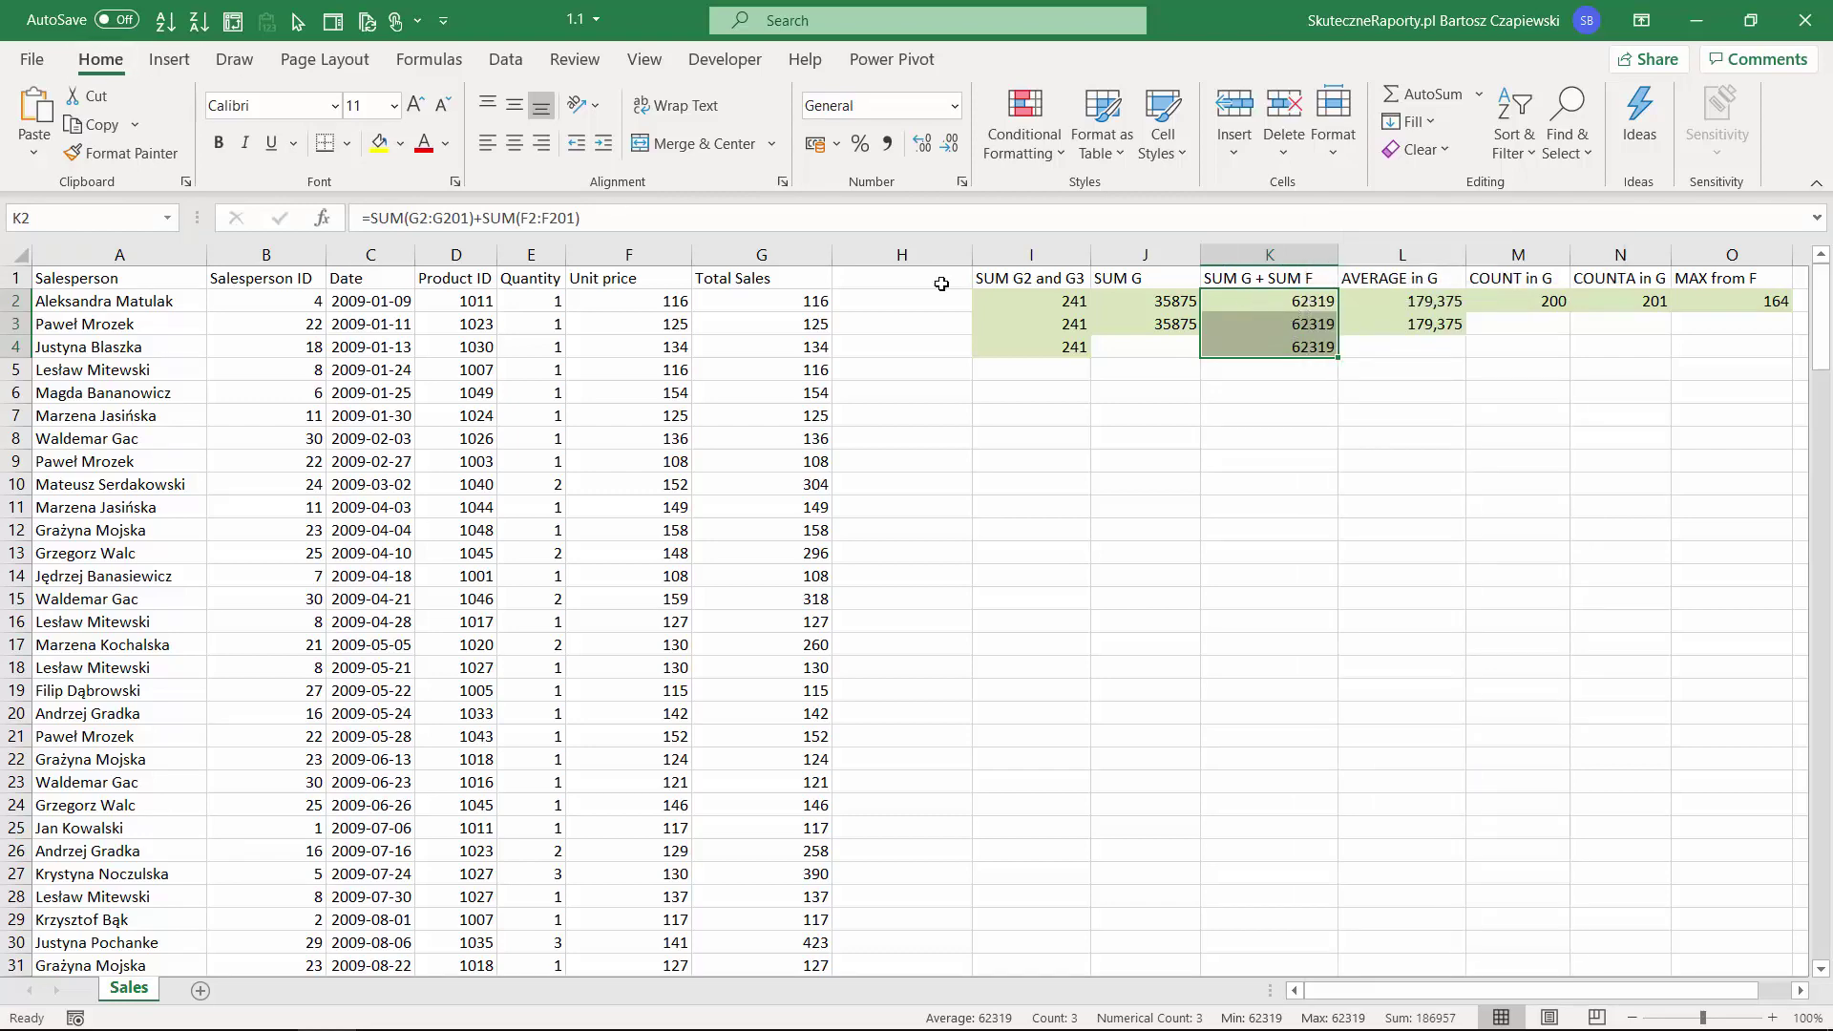
right_click(1296, 305)
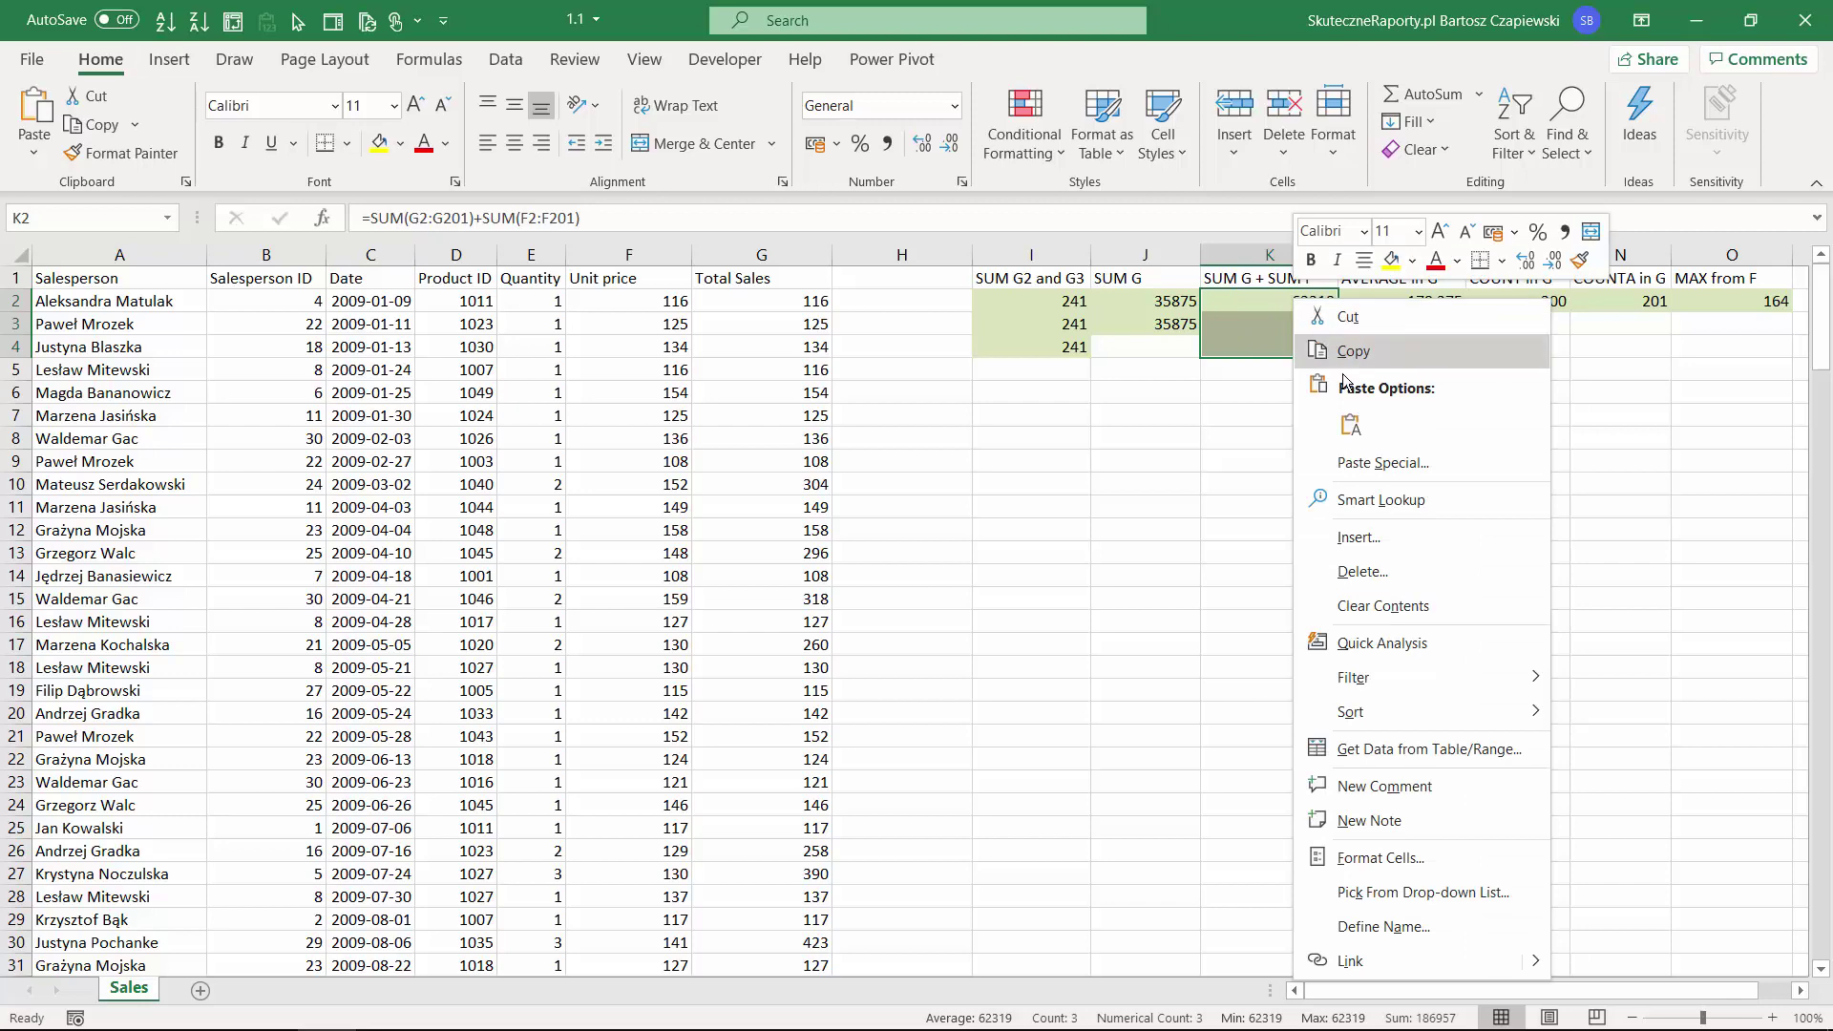
click(1438, 855)
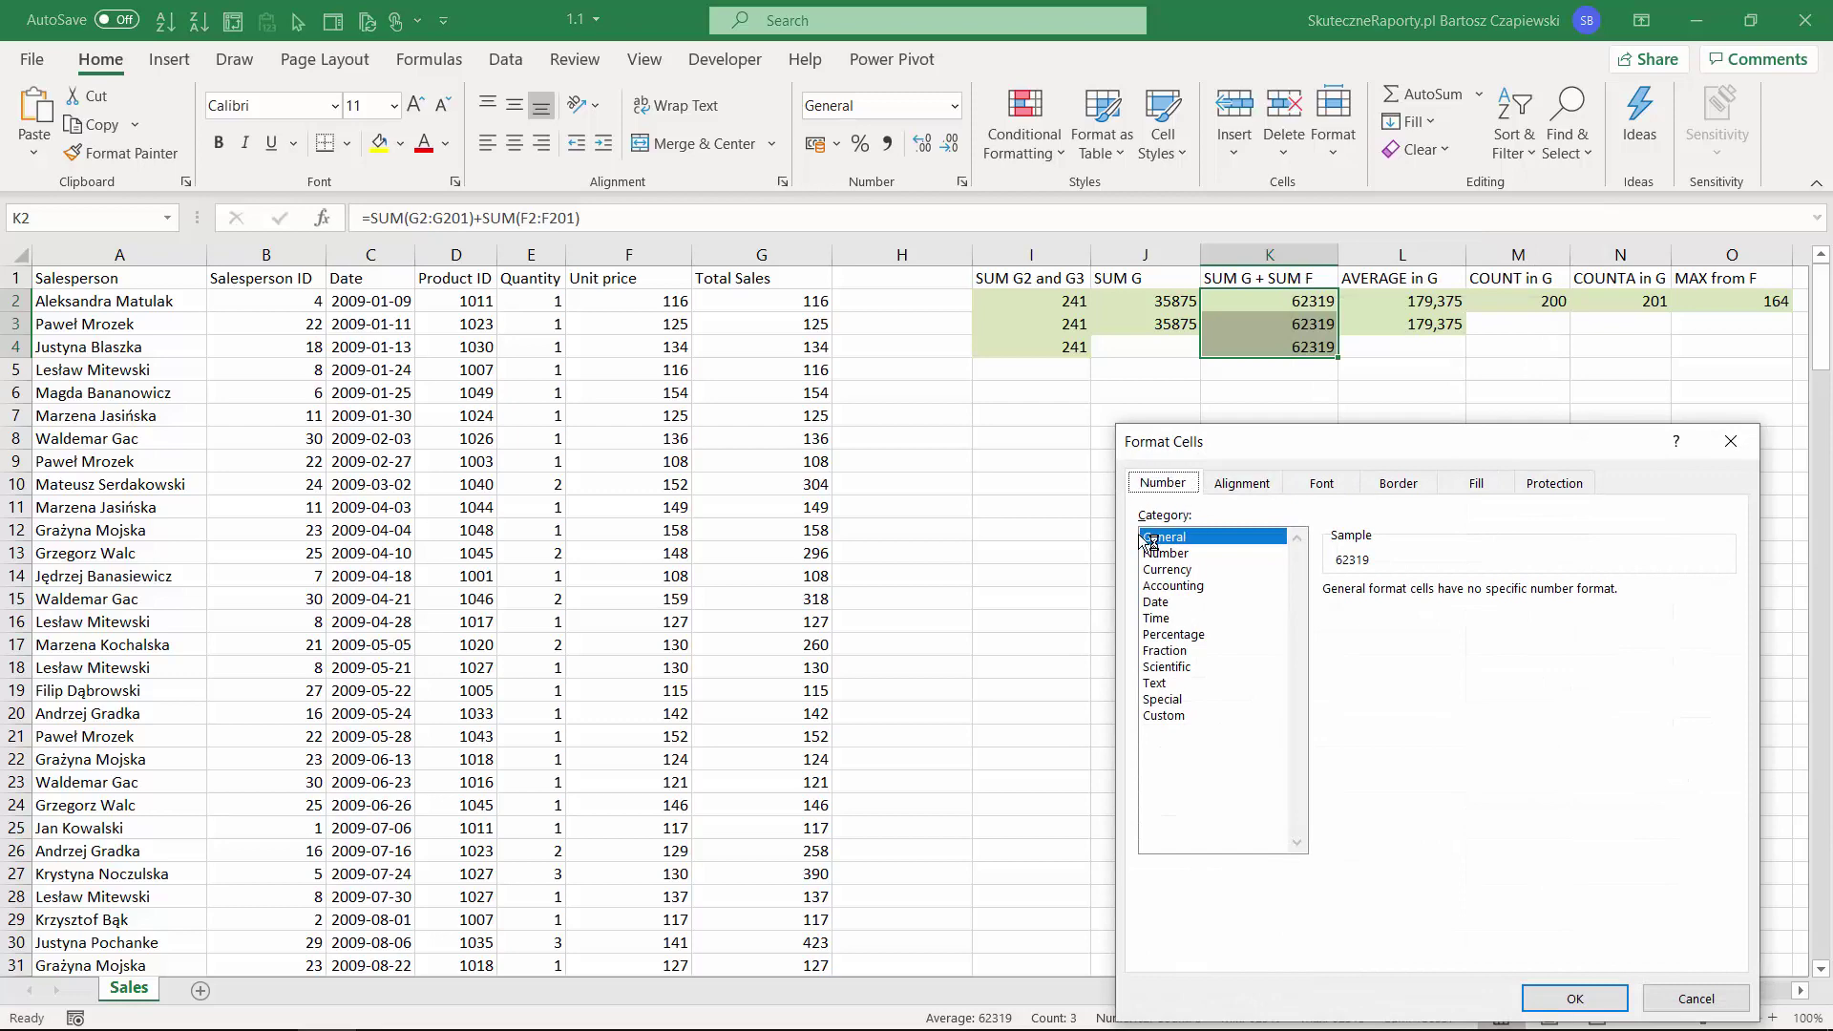
click(1184, 553)
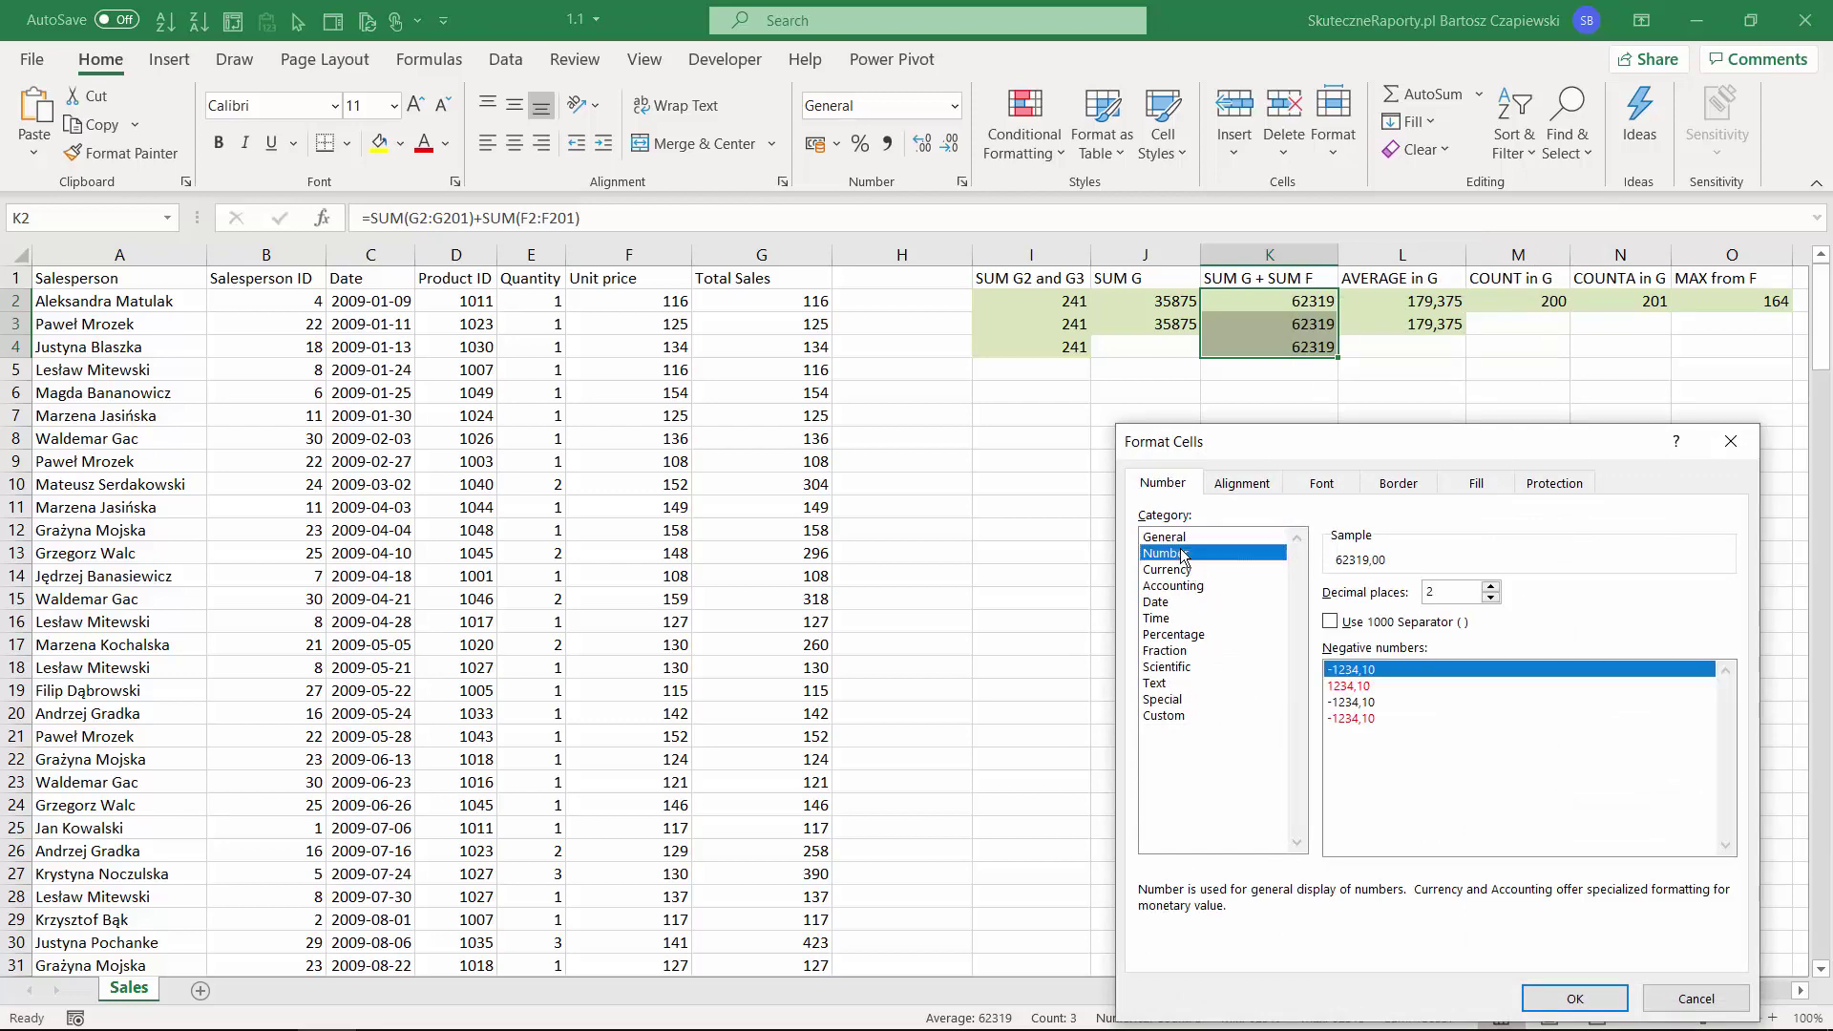
click(1330, 621)
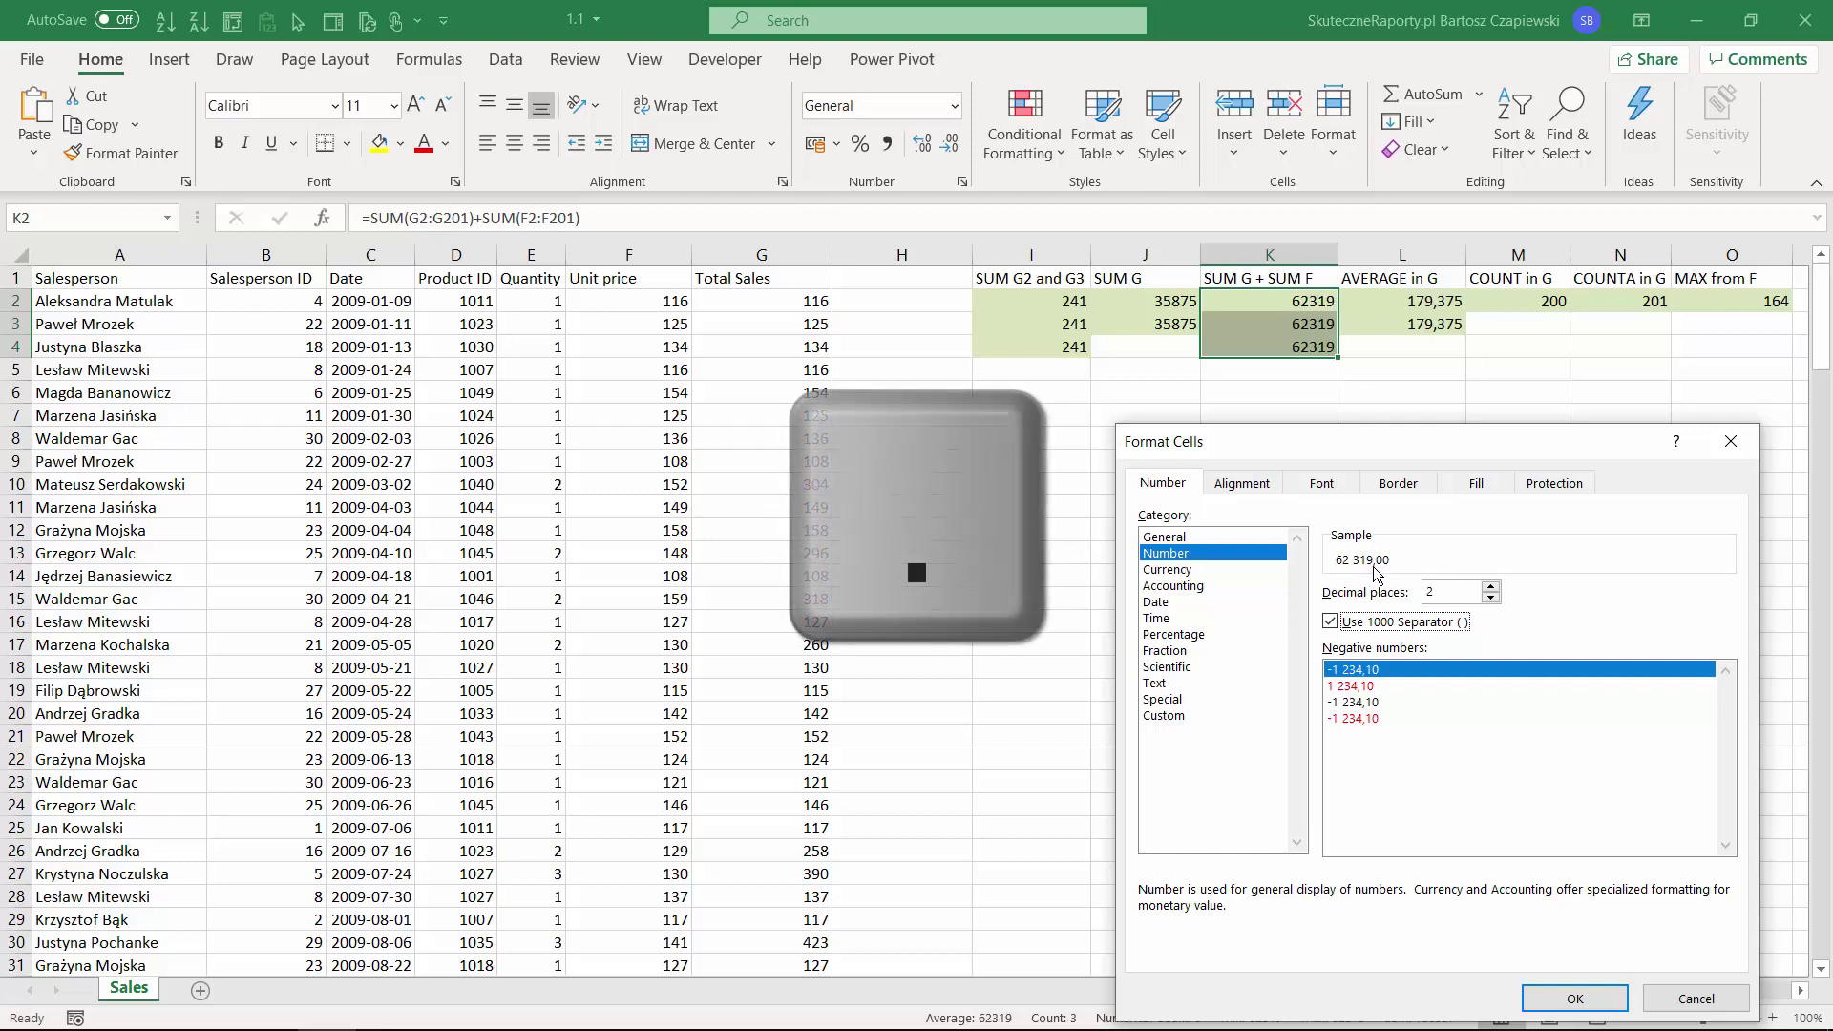
click(1491, 599)
click(1490, 599)
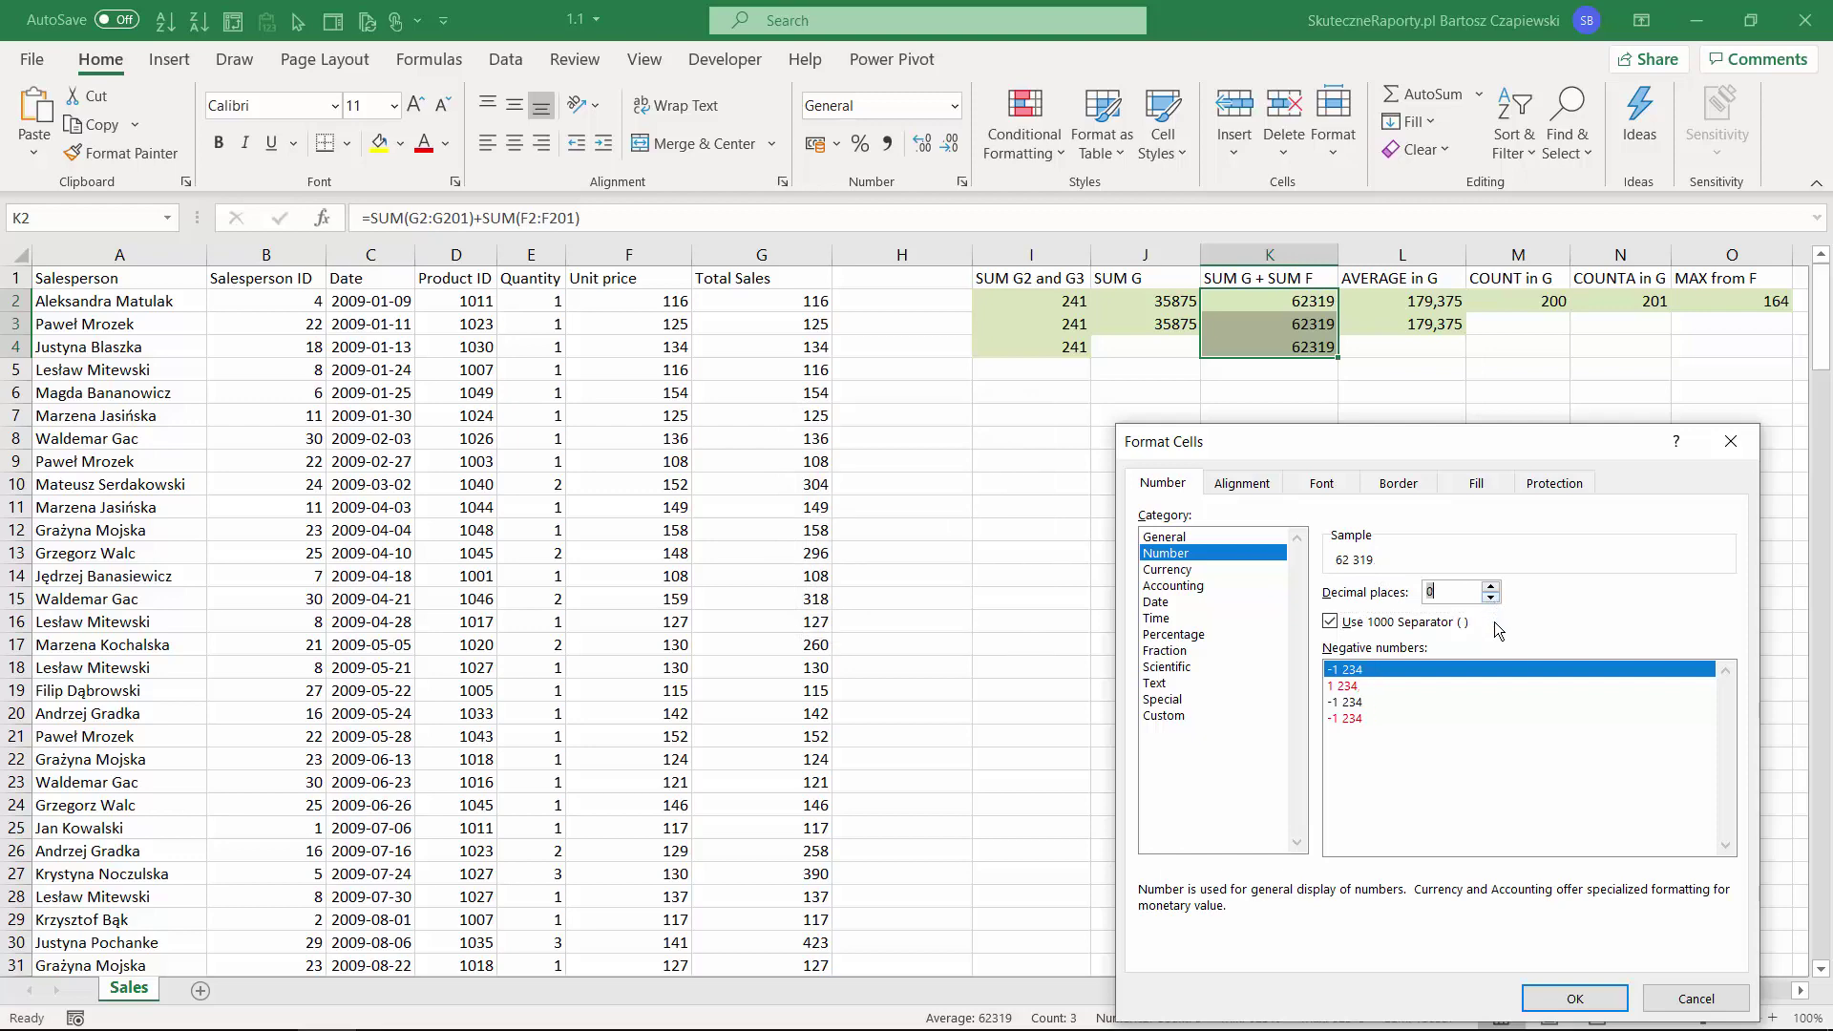
click(1576, 999)
click(1294, 374)
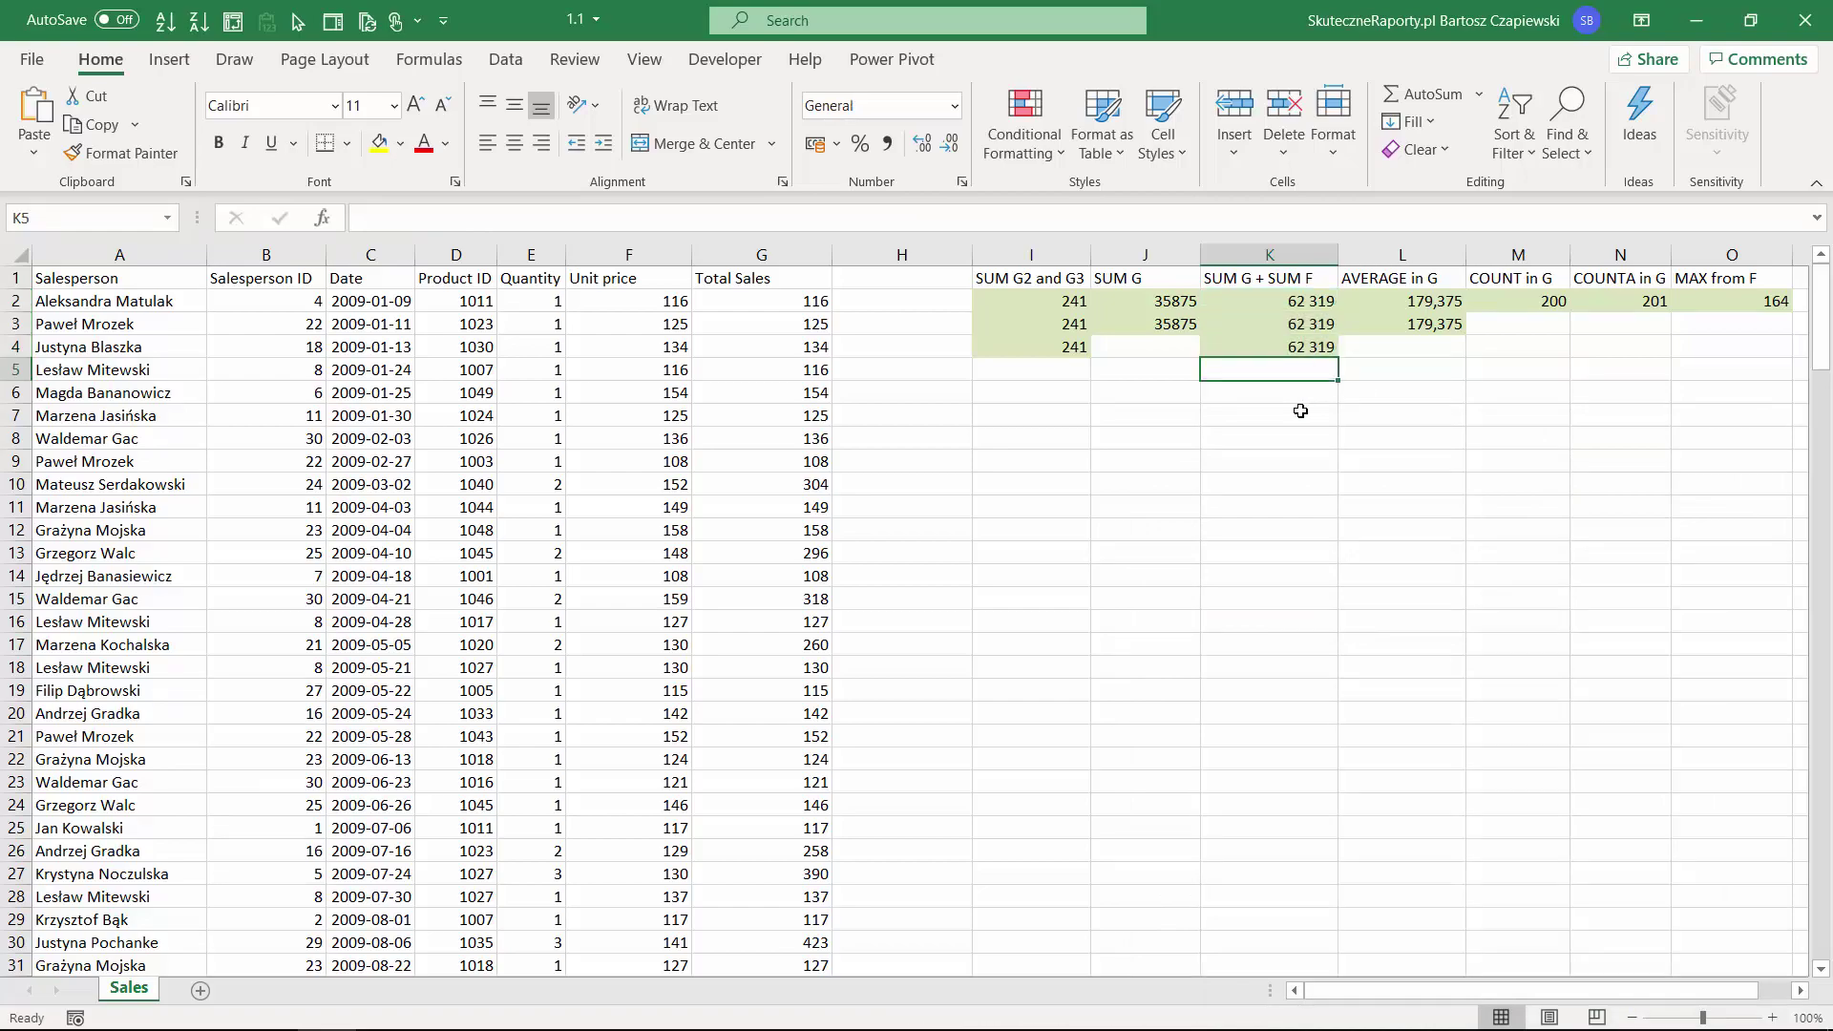